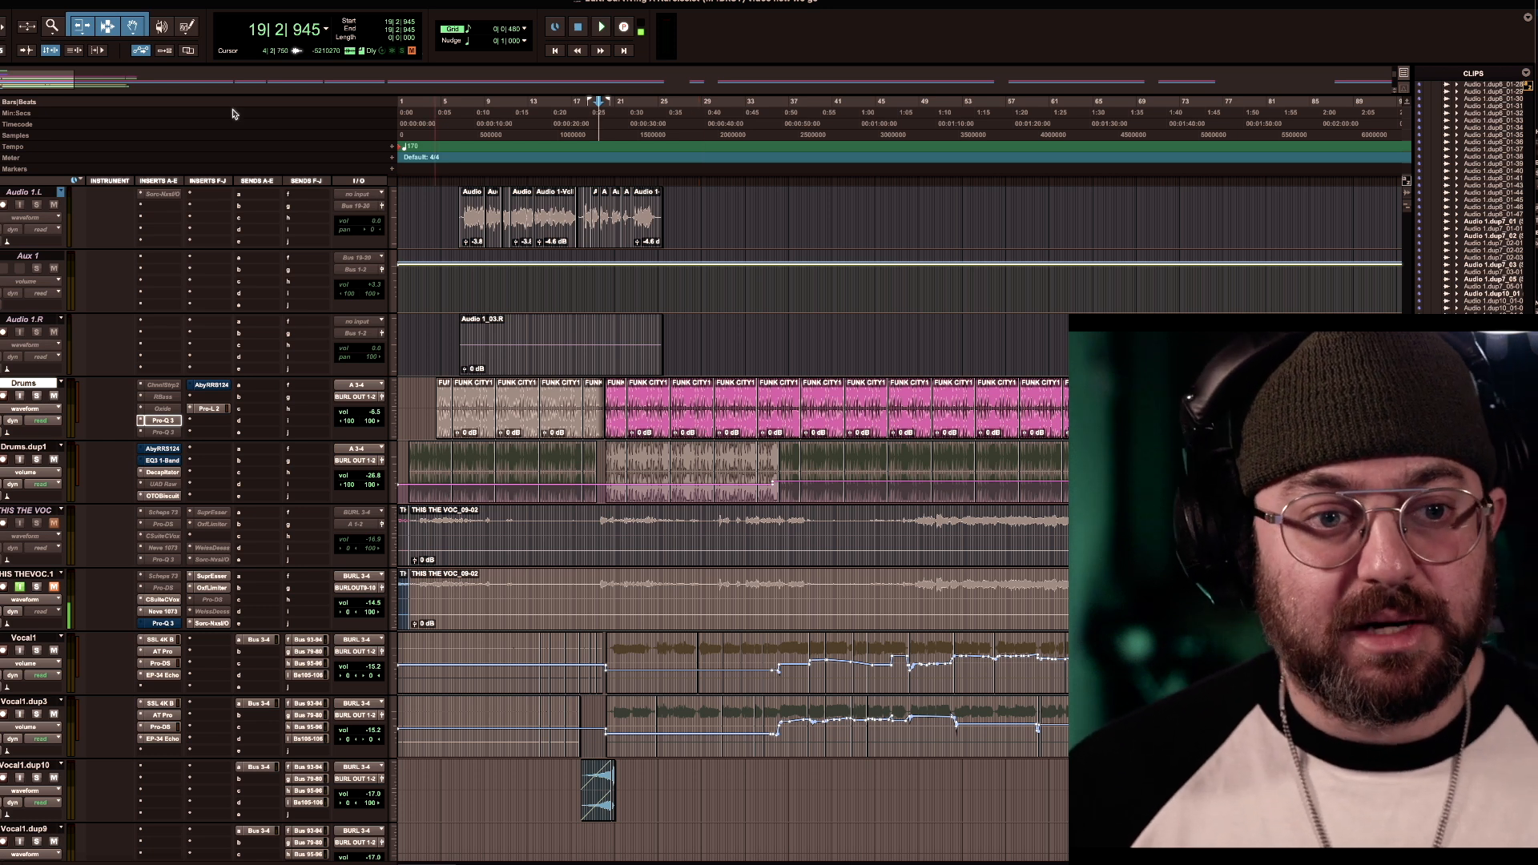
Open the Pro-Q 3 EQ on the Drums track and add a high-frequency bell boost of just over 3 dB
left_click(161, 421)
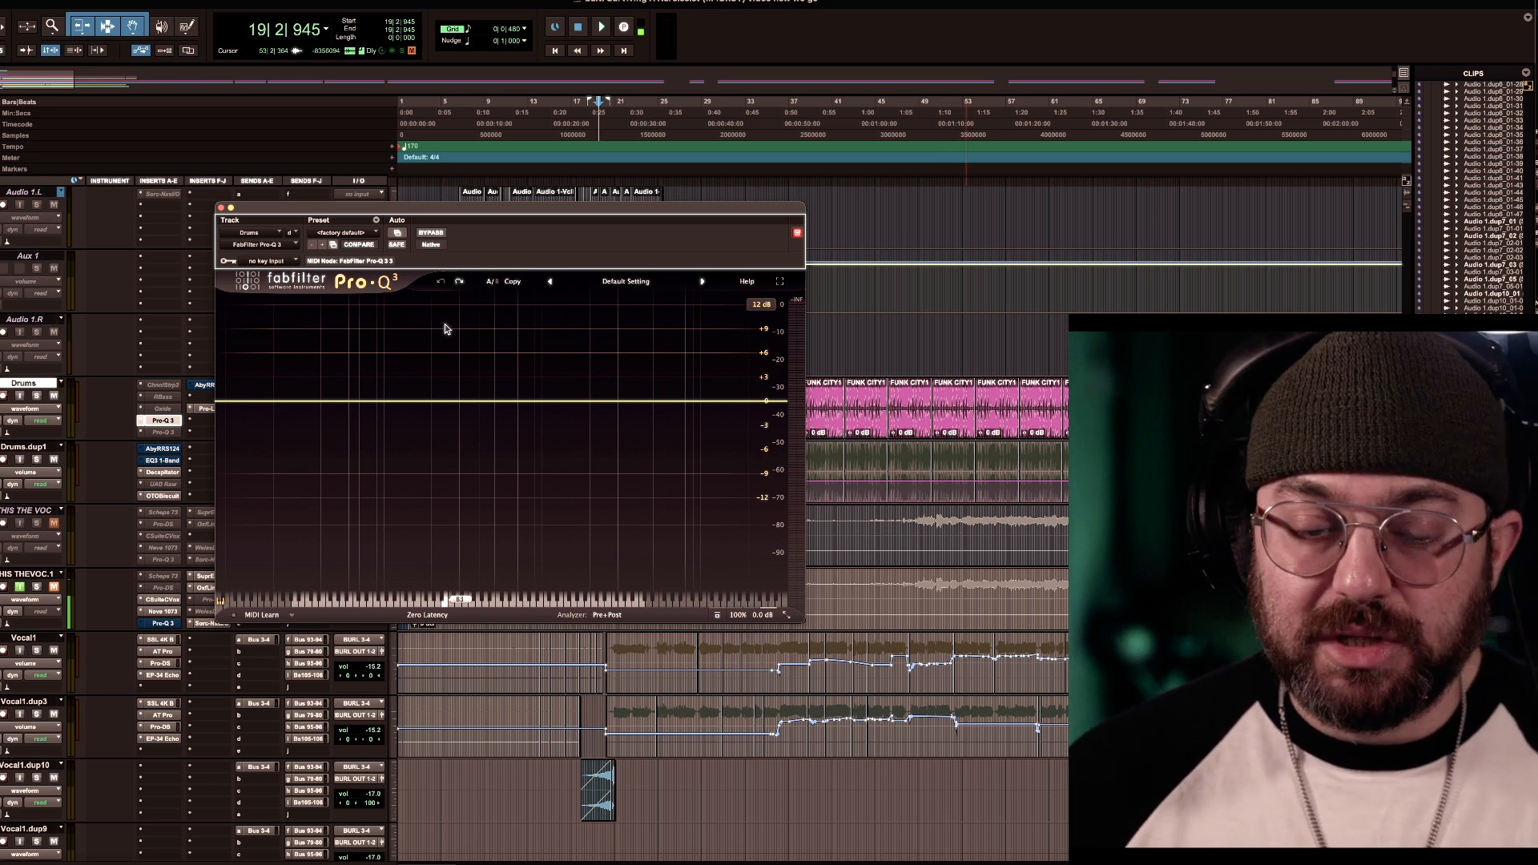
left_click_drag(677, 401, 674, 374)
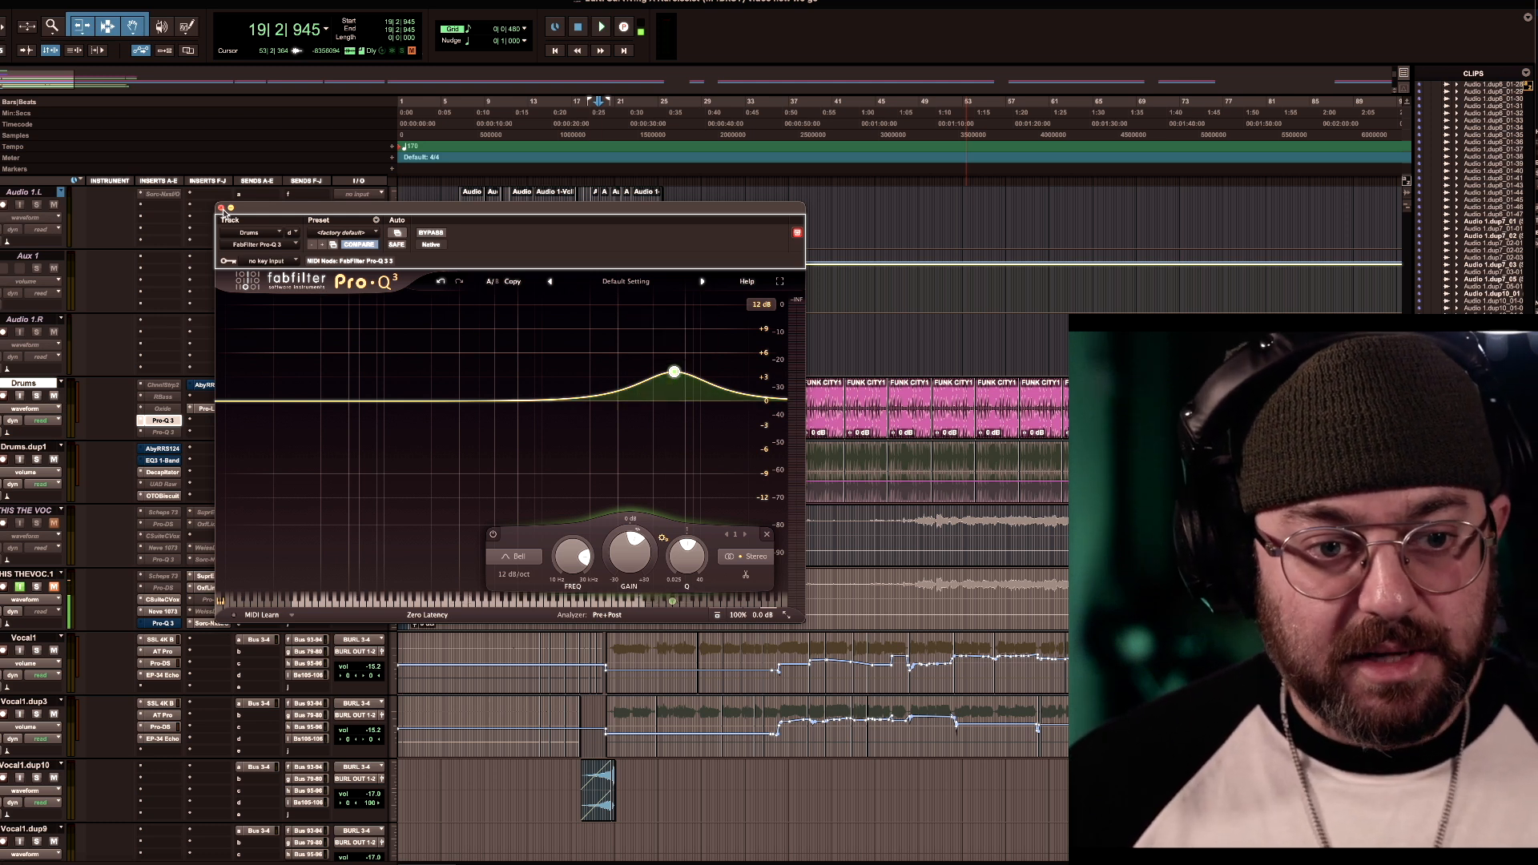
Enable automation of Band 1 Gain and Band 1 Frequency for the Drums track's Pro-Q 3 and close the plug-in window
left_click(399, 233)
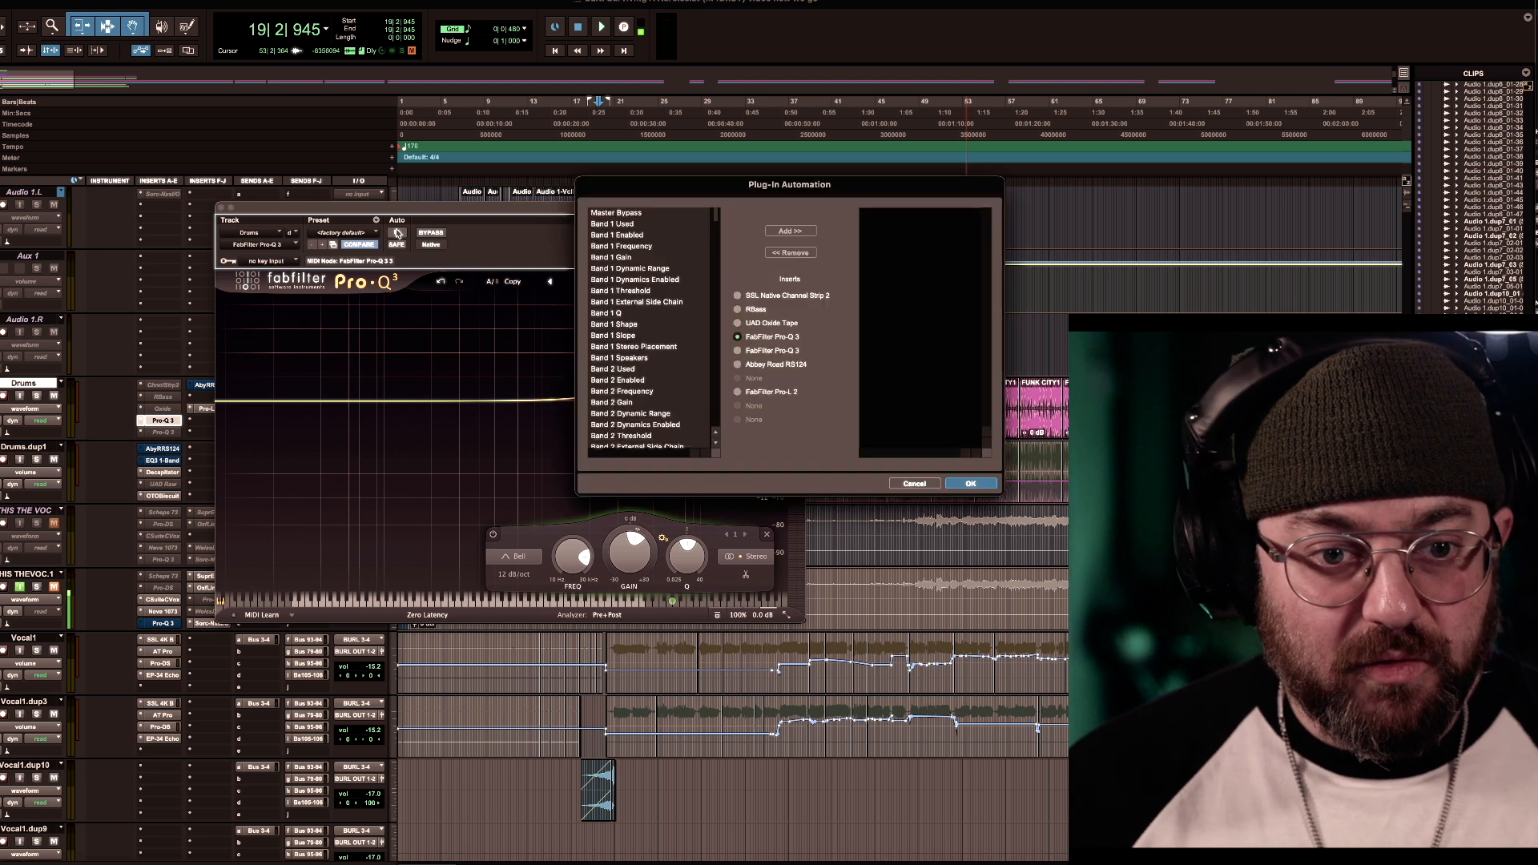
double_click(624, 257)
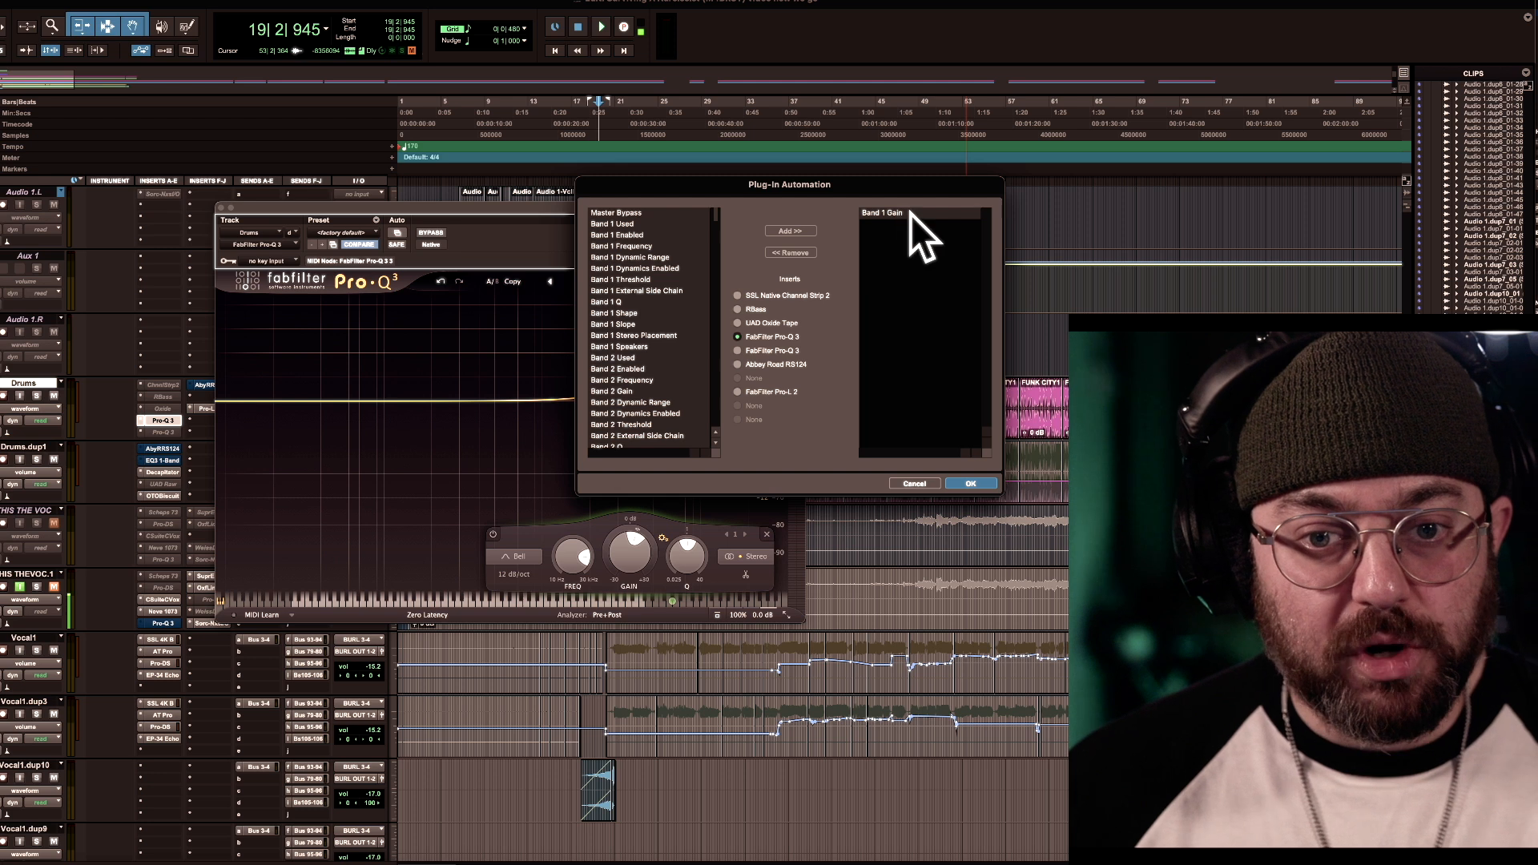
left_click_drag(878, 190, 527, 263)
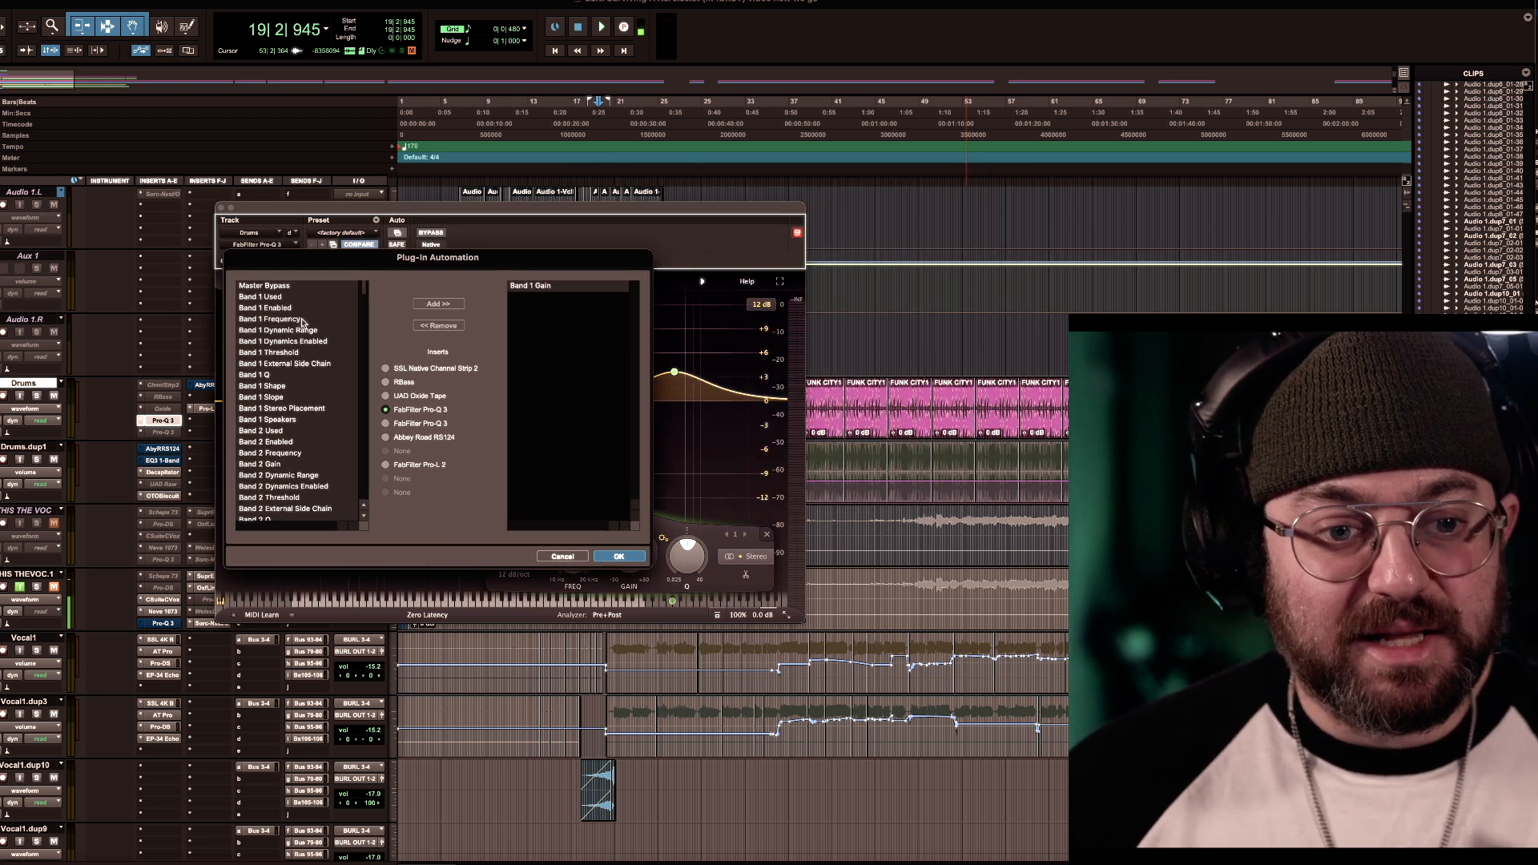
double_click(276, 322)
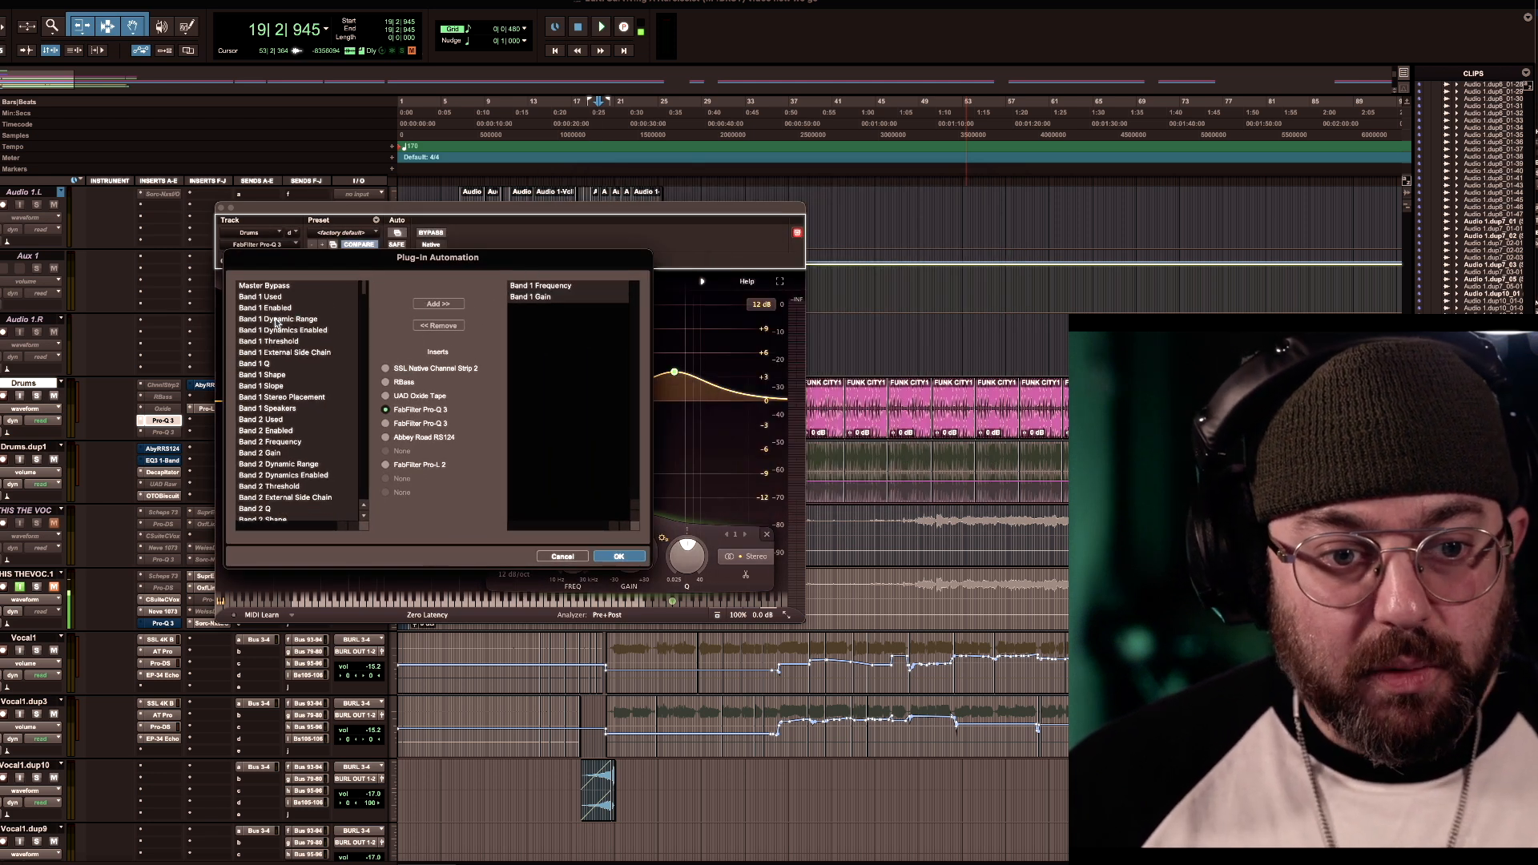
left_click(621, 557)
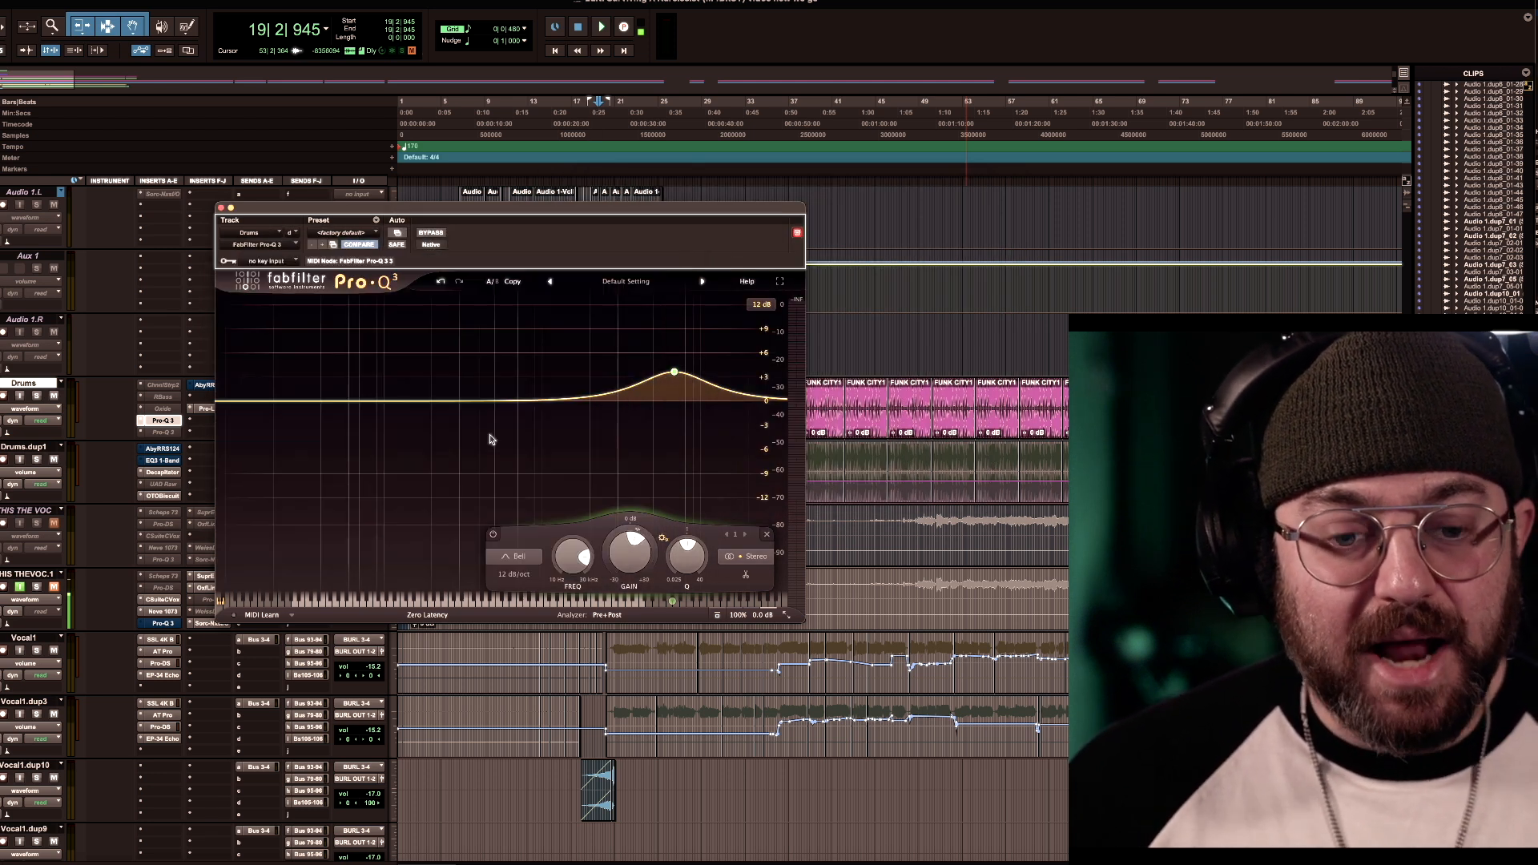
left_click(223, 209)
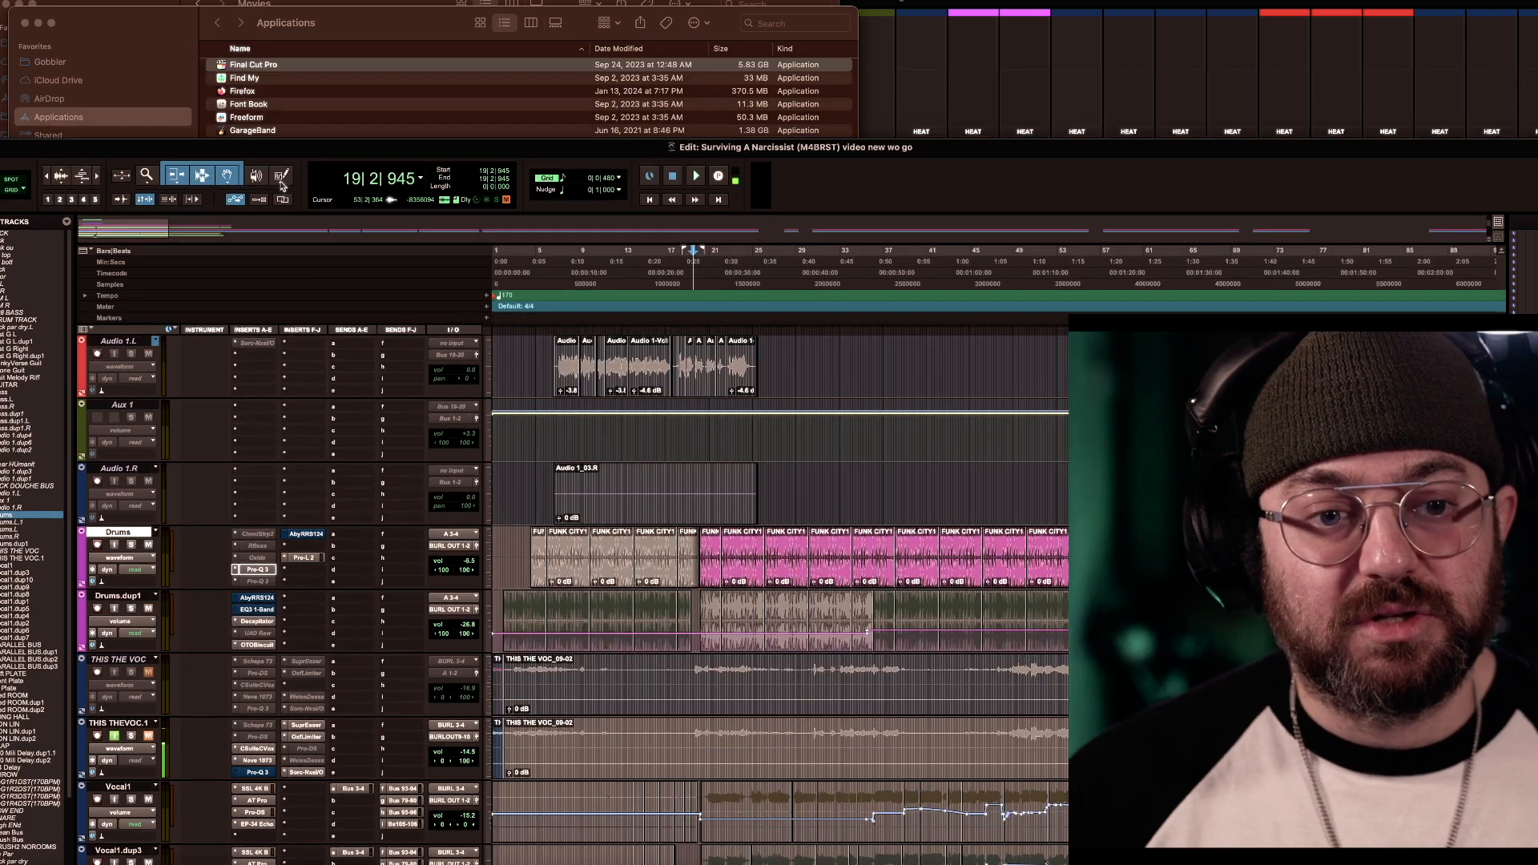
Choose the Random Pencil shape and show the Pro-Q 3 Band 1 Frequency automation on the Drums track
left_click(281, 185)
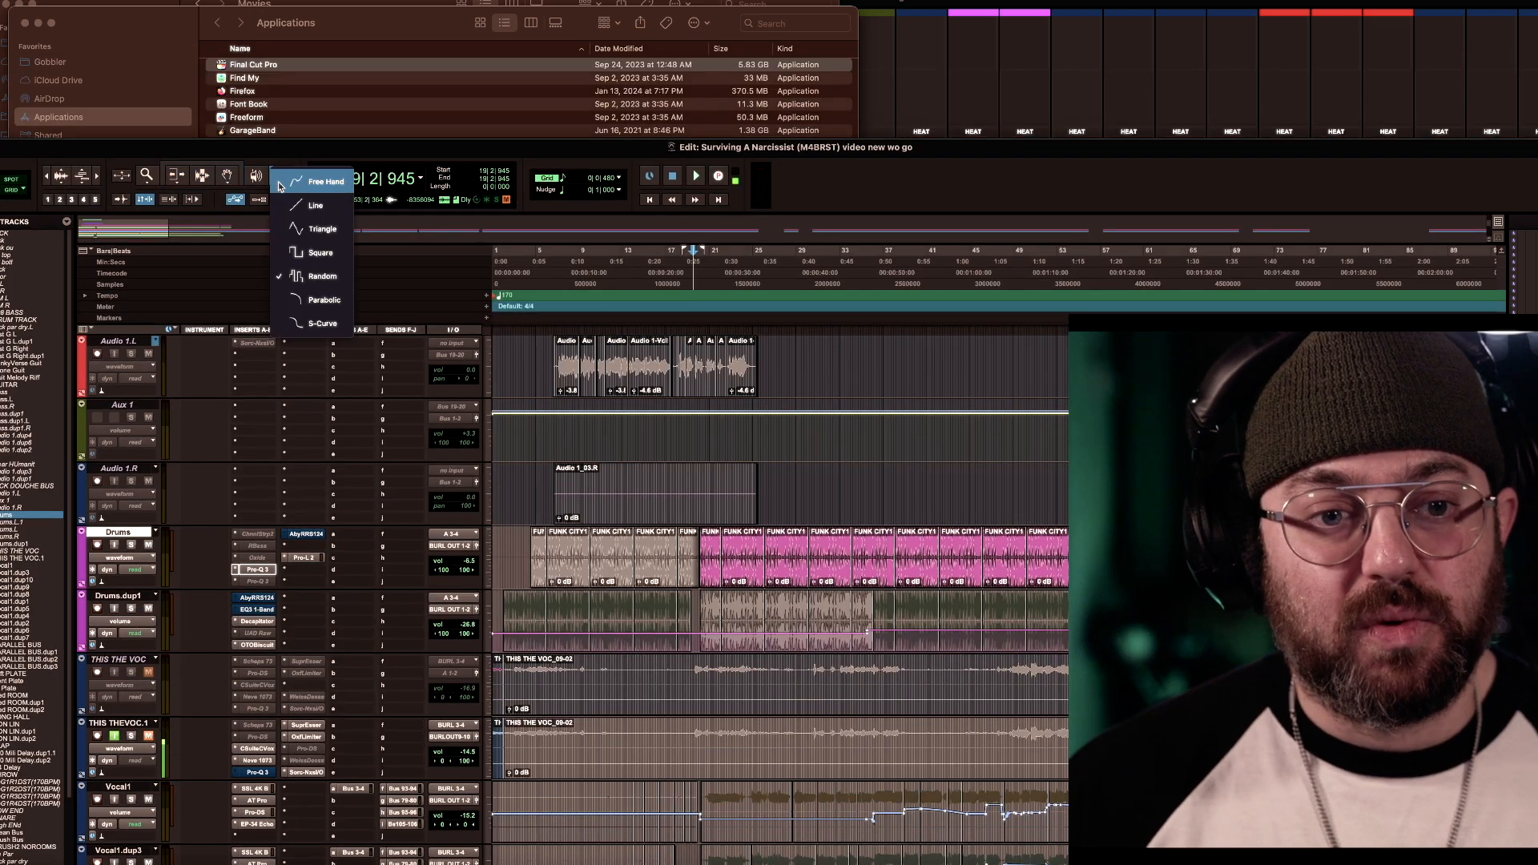
left_click(325, 274)
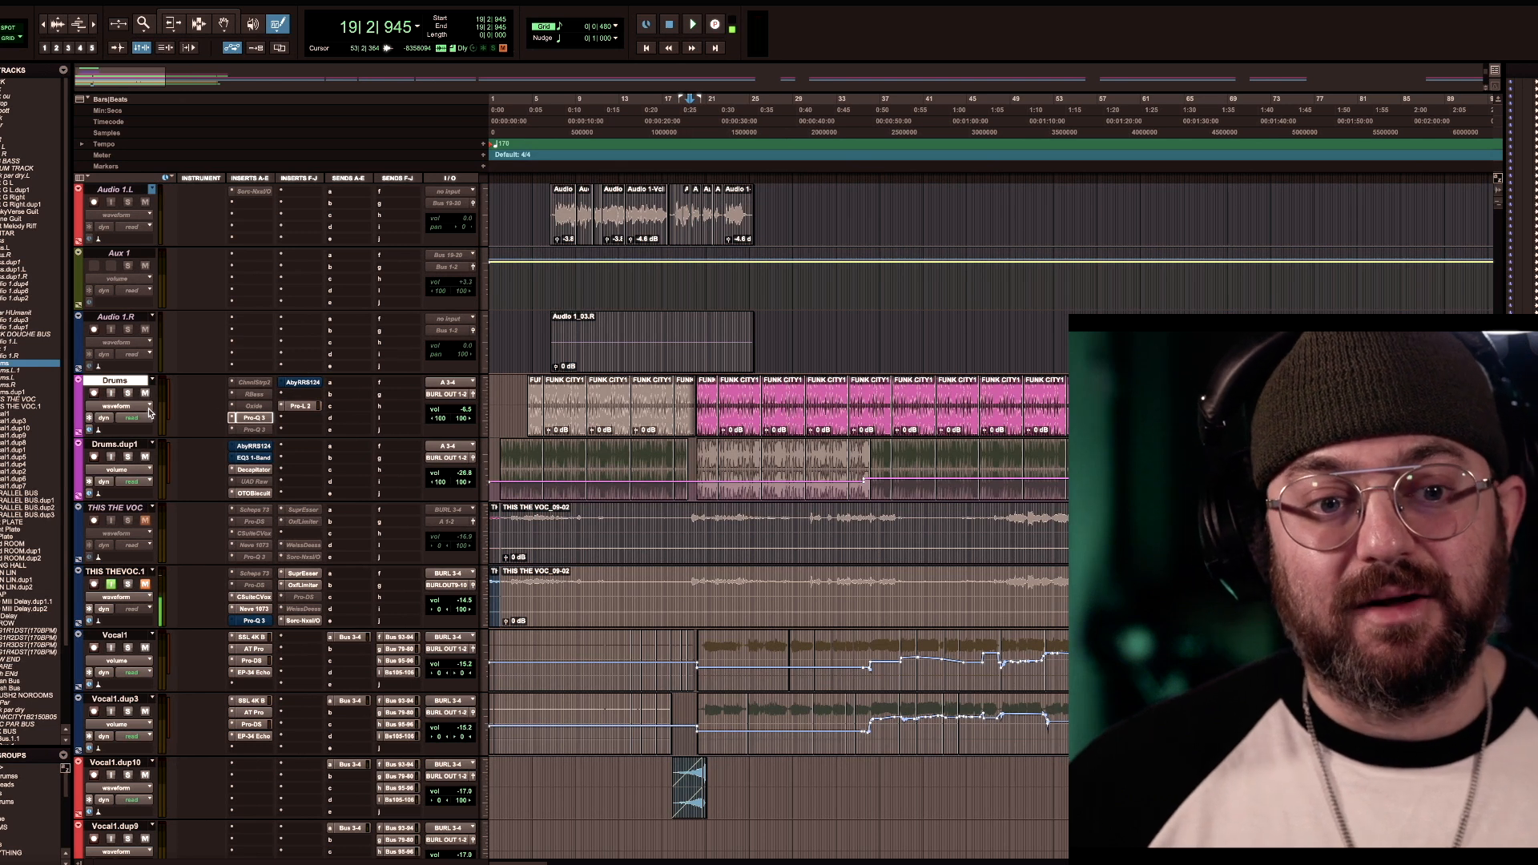
left_click(125, 409)
left_click(122, 409)
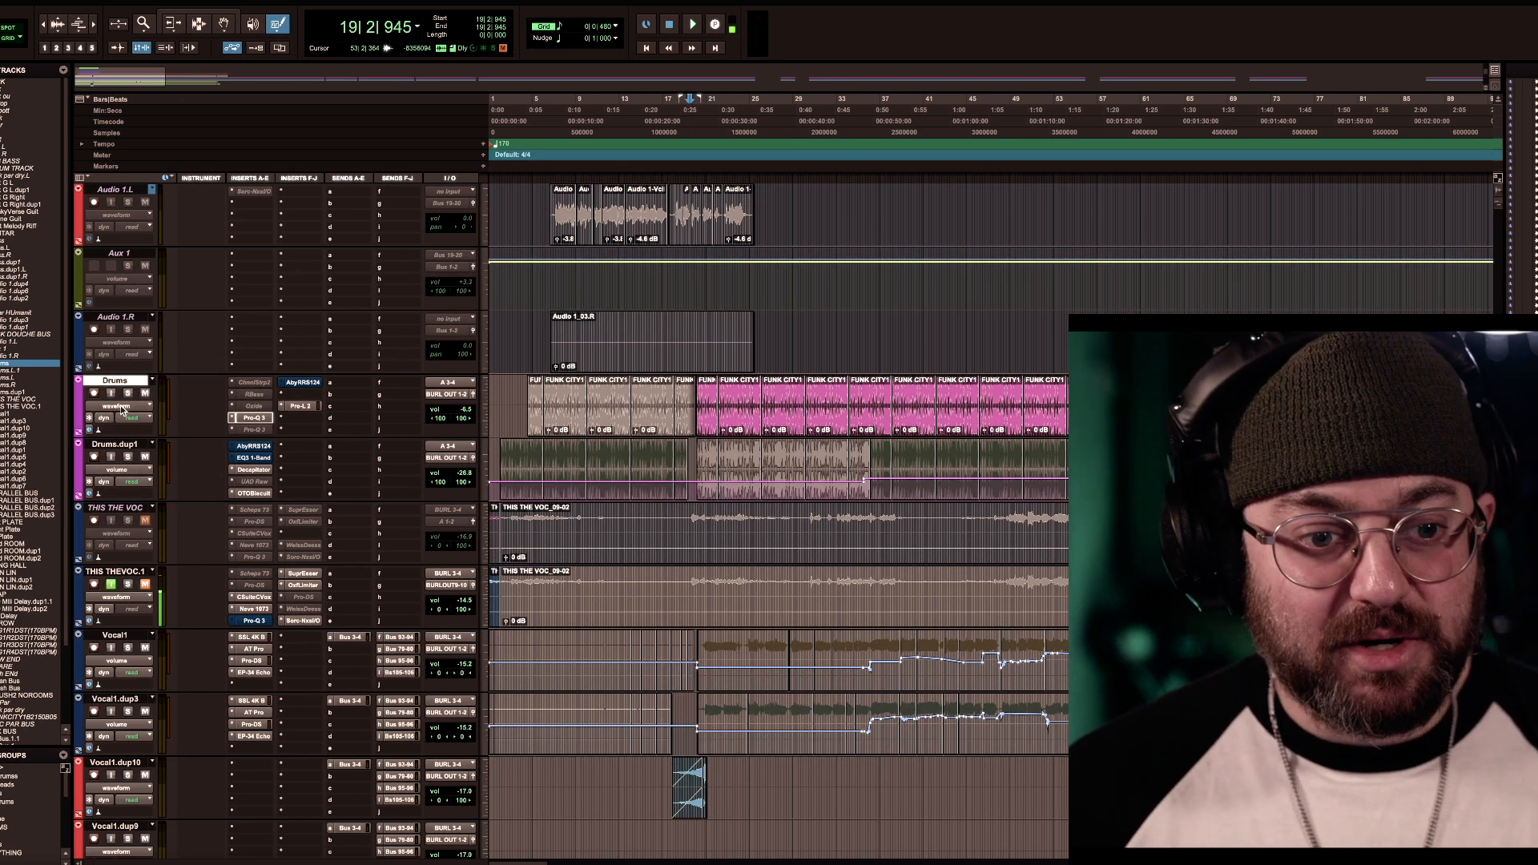
left_click(121, 407)
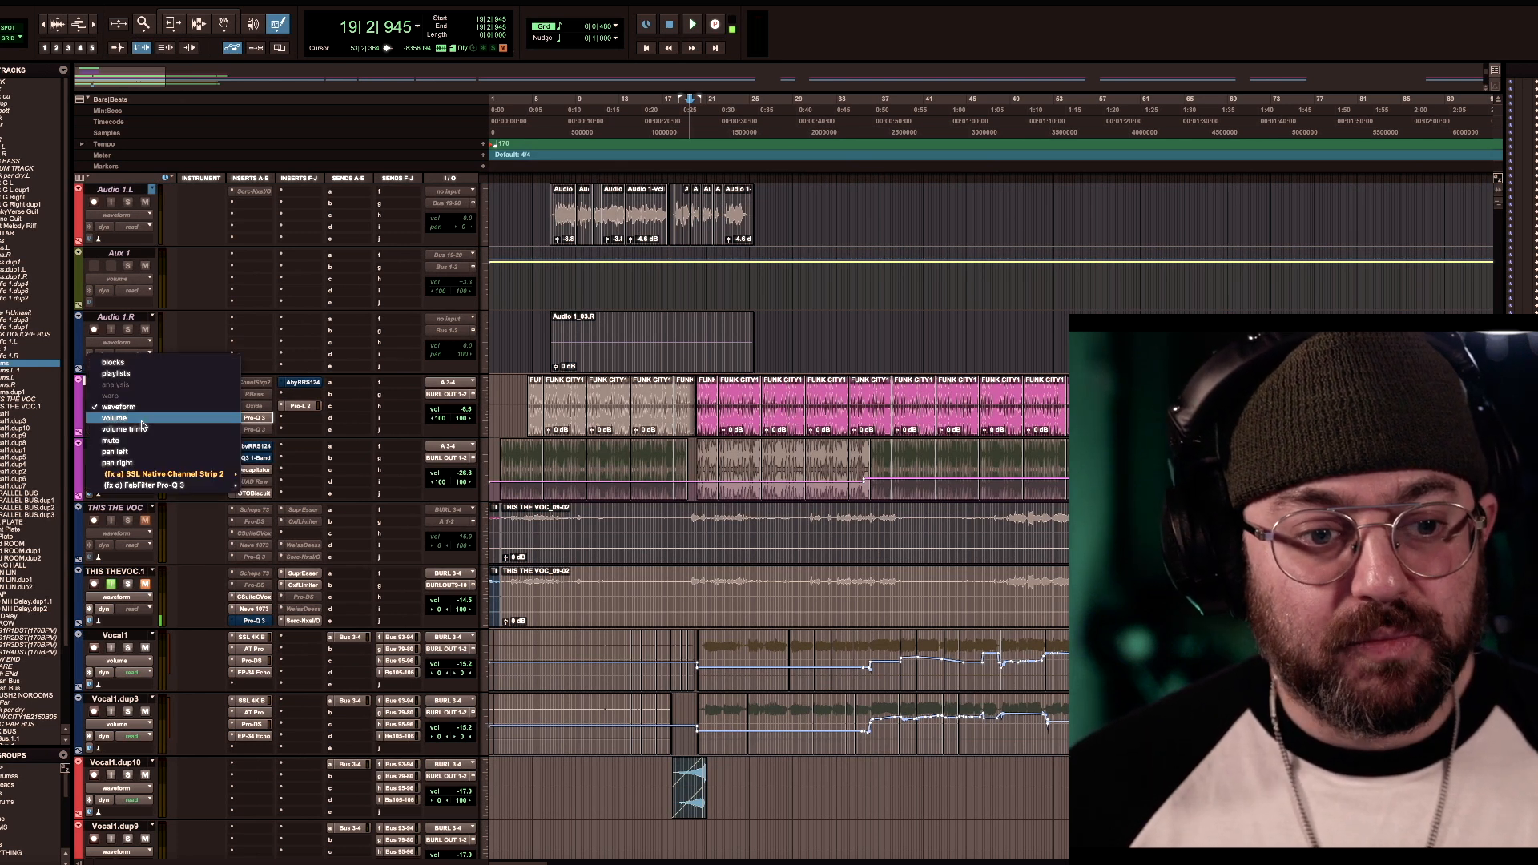
mouse_move(207, 488)
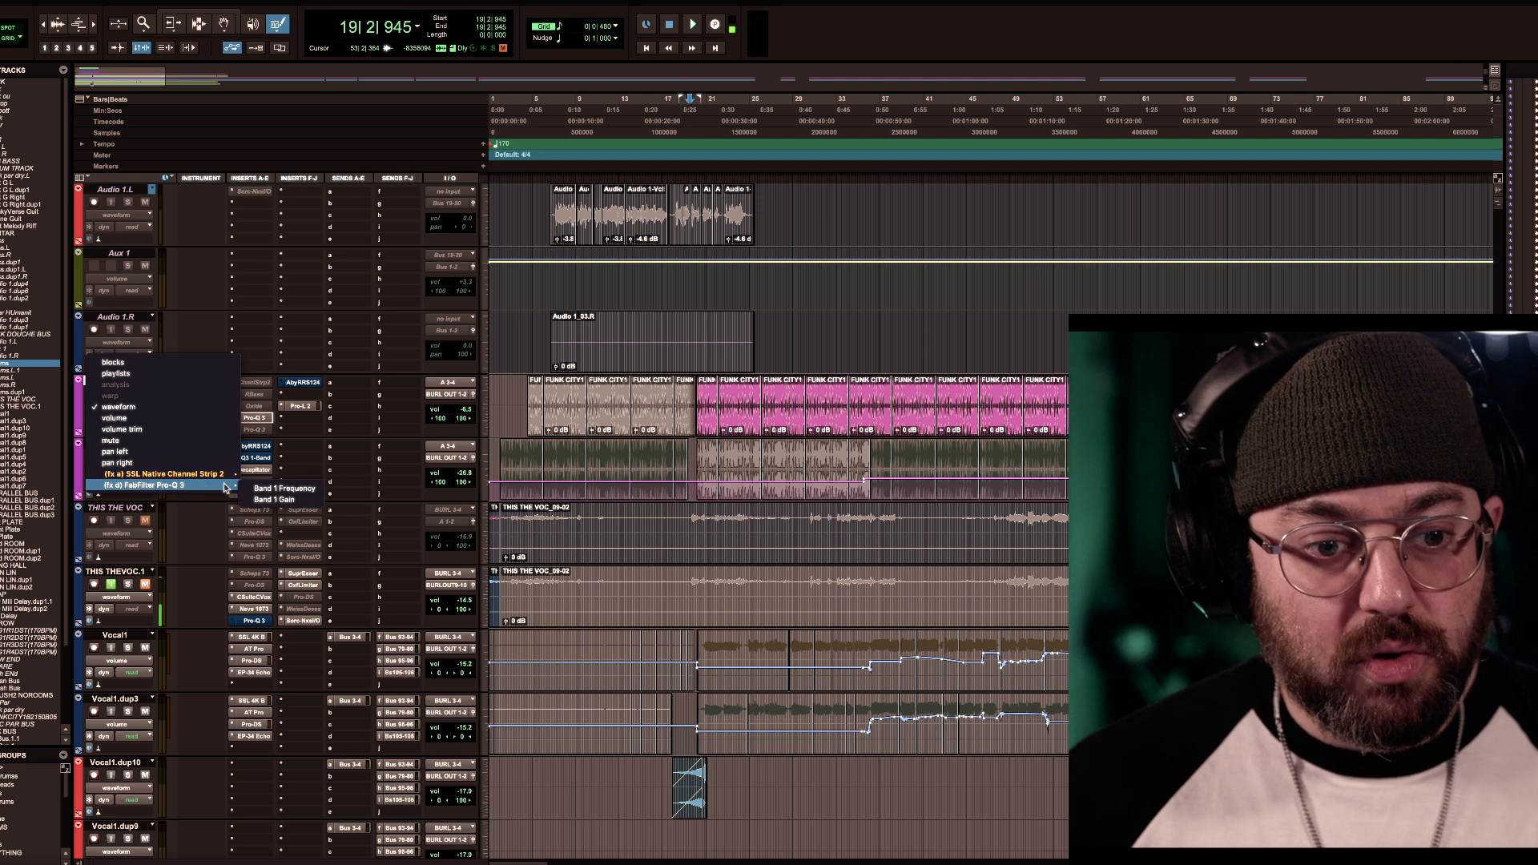
left_click(276, 489)
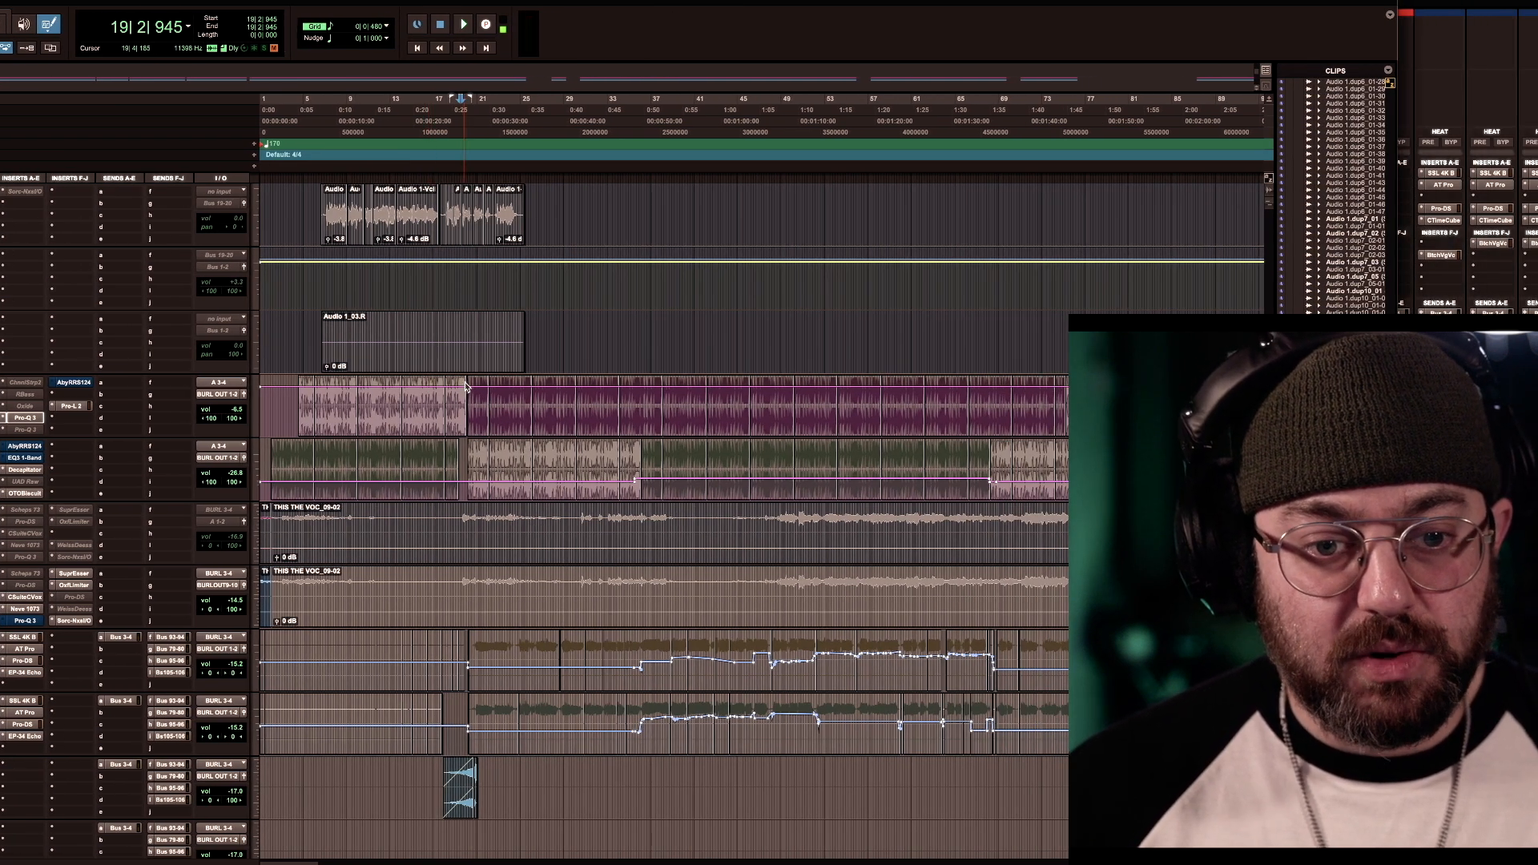
Draw random Band 1 Frequency automation around about 5 kHz across the Drums clips from about bar 20 onward, adjusting the random range
left_click_drag(467, 388, 1064, 386)
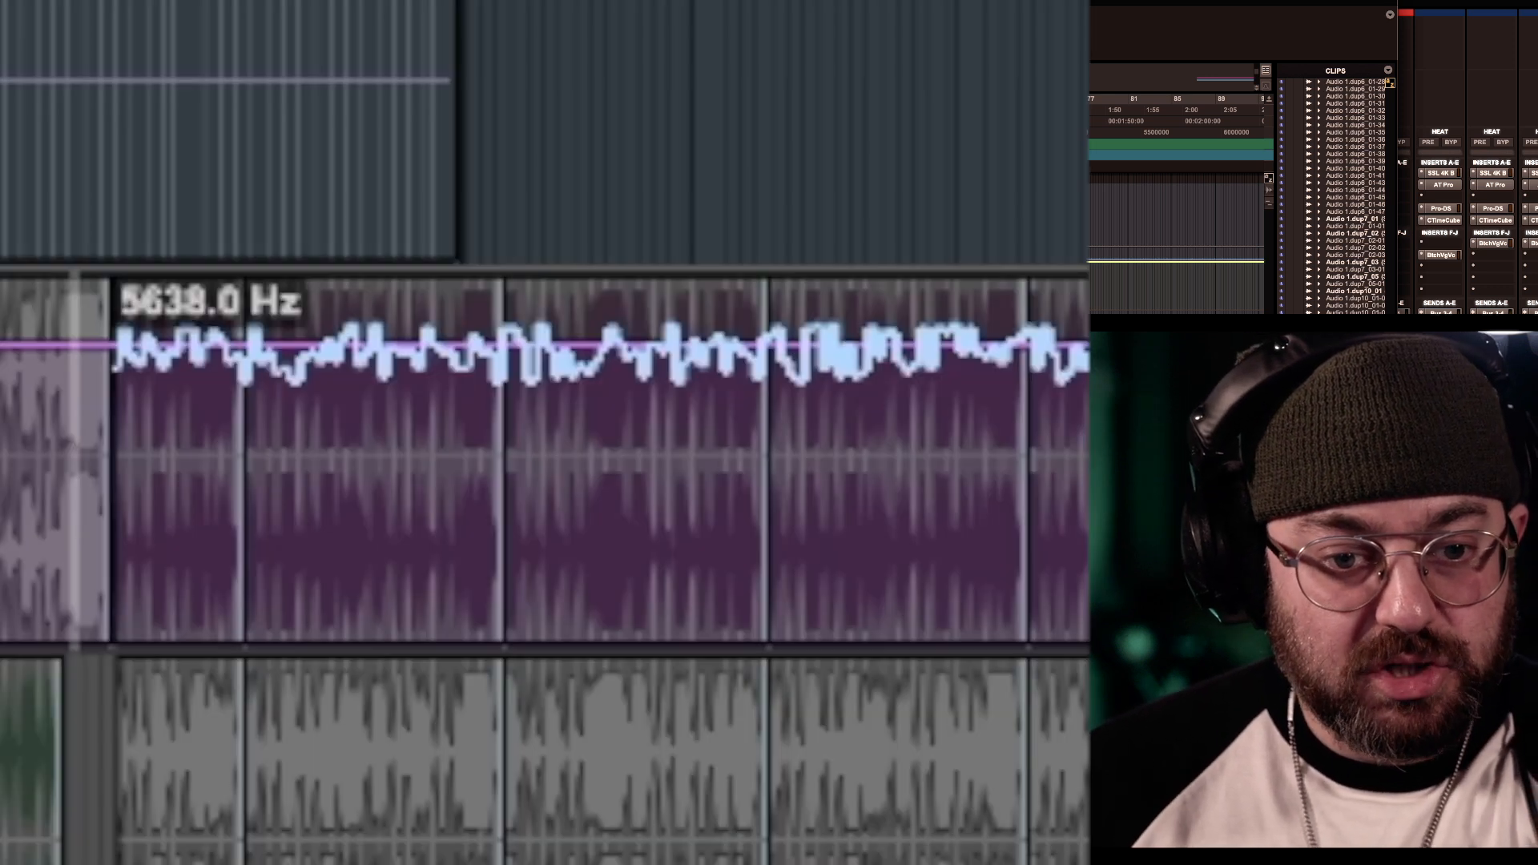
left_click_drag(1064, 383, 1064, 454)
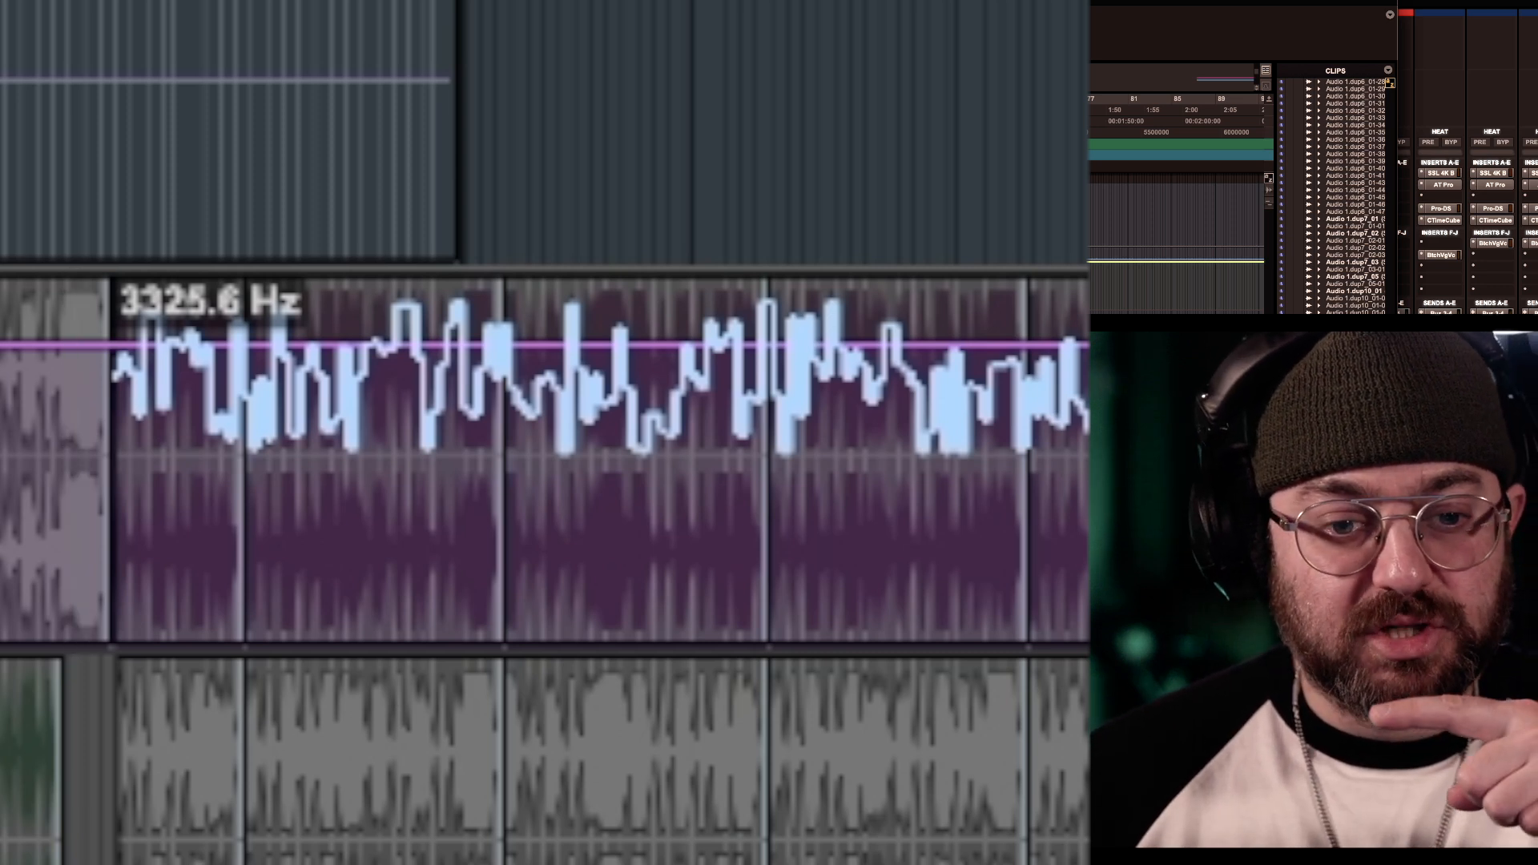
left_click_drag(1091, 455, 1092, 303)
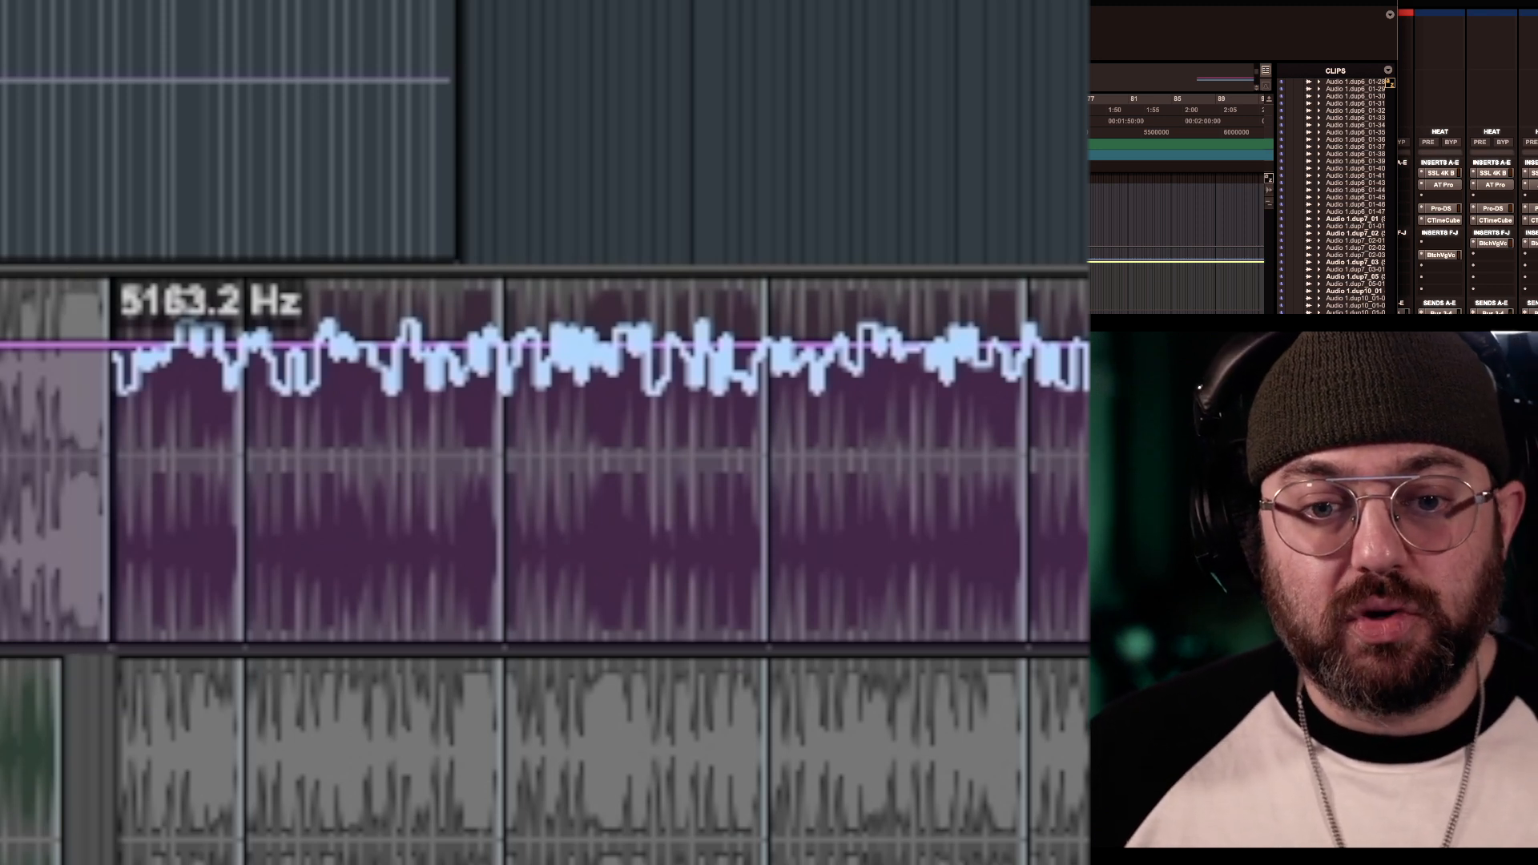
left_click_drag(116, 358, 1087, 360)
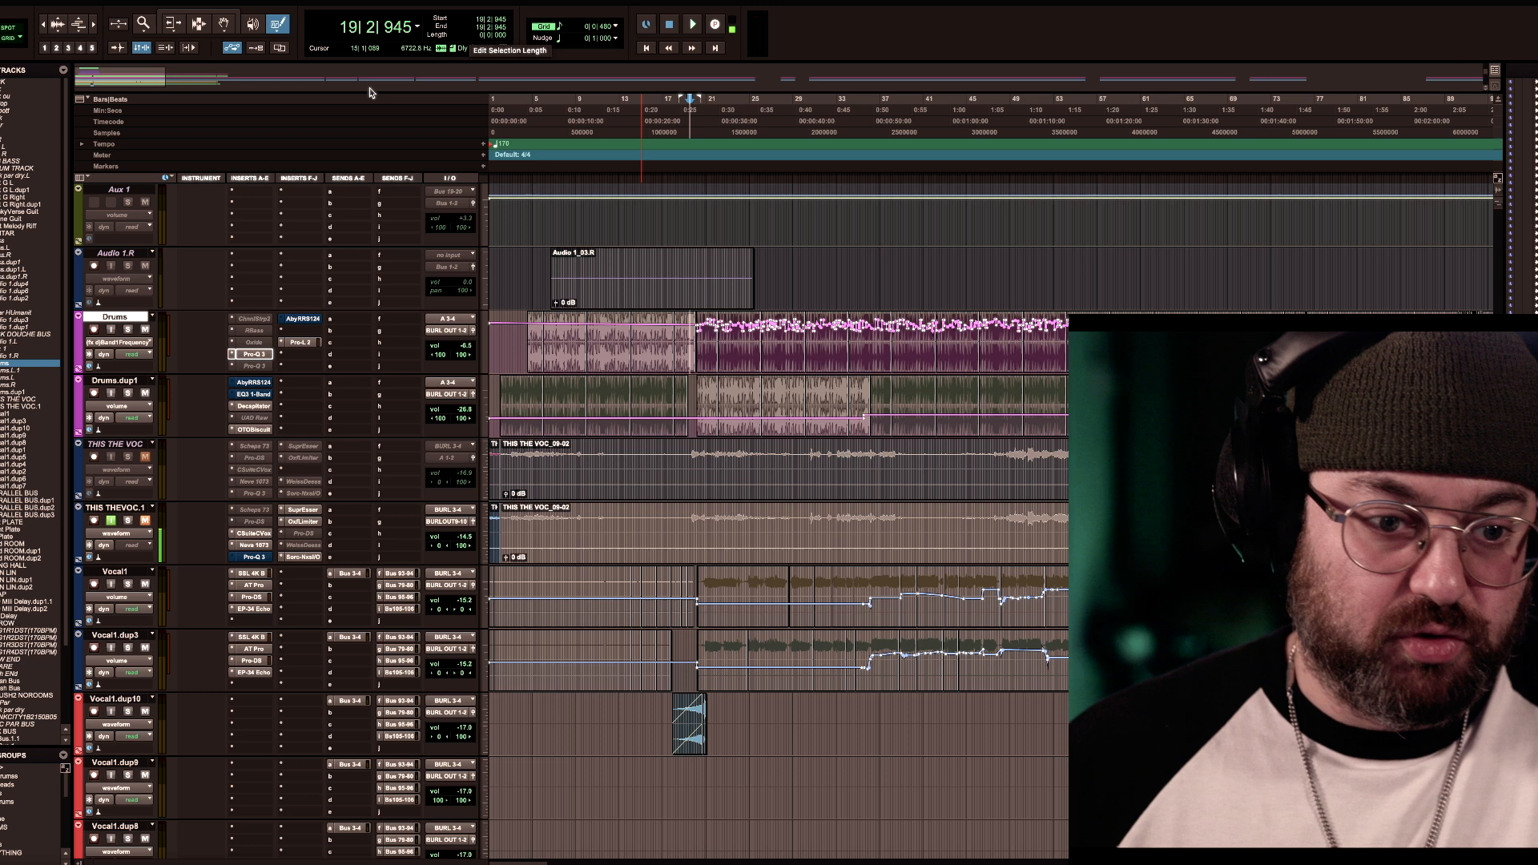
Switch the Drums track's automation view to Pro-Q 3 Band 1 Gain, leaving the plug-in window closed
left_click(258, 358)
left_click(147, 344)
mouse_move(195, 349)
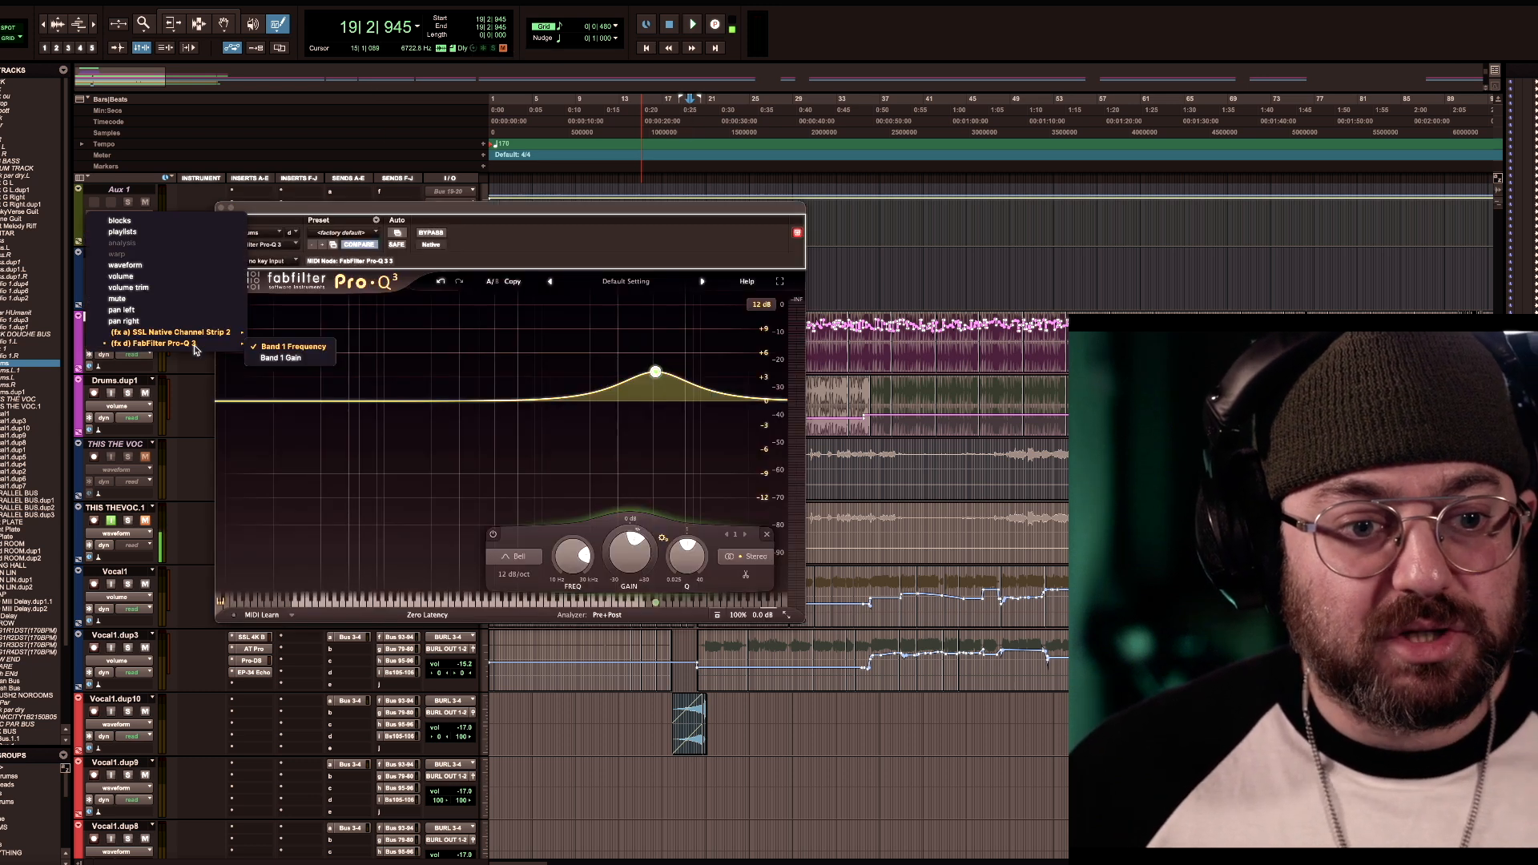
left_click(280, 347)
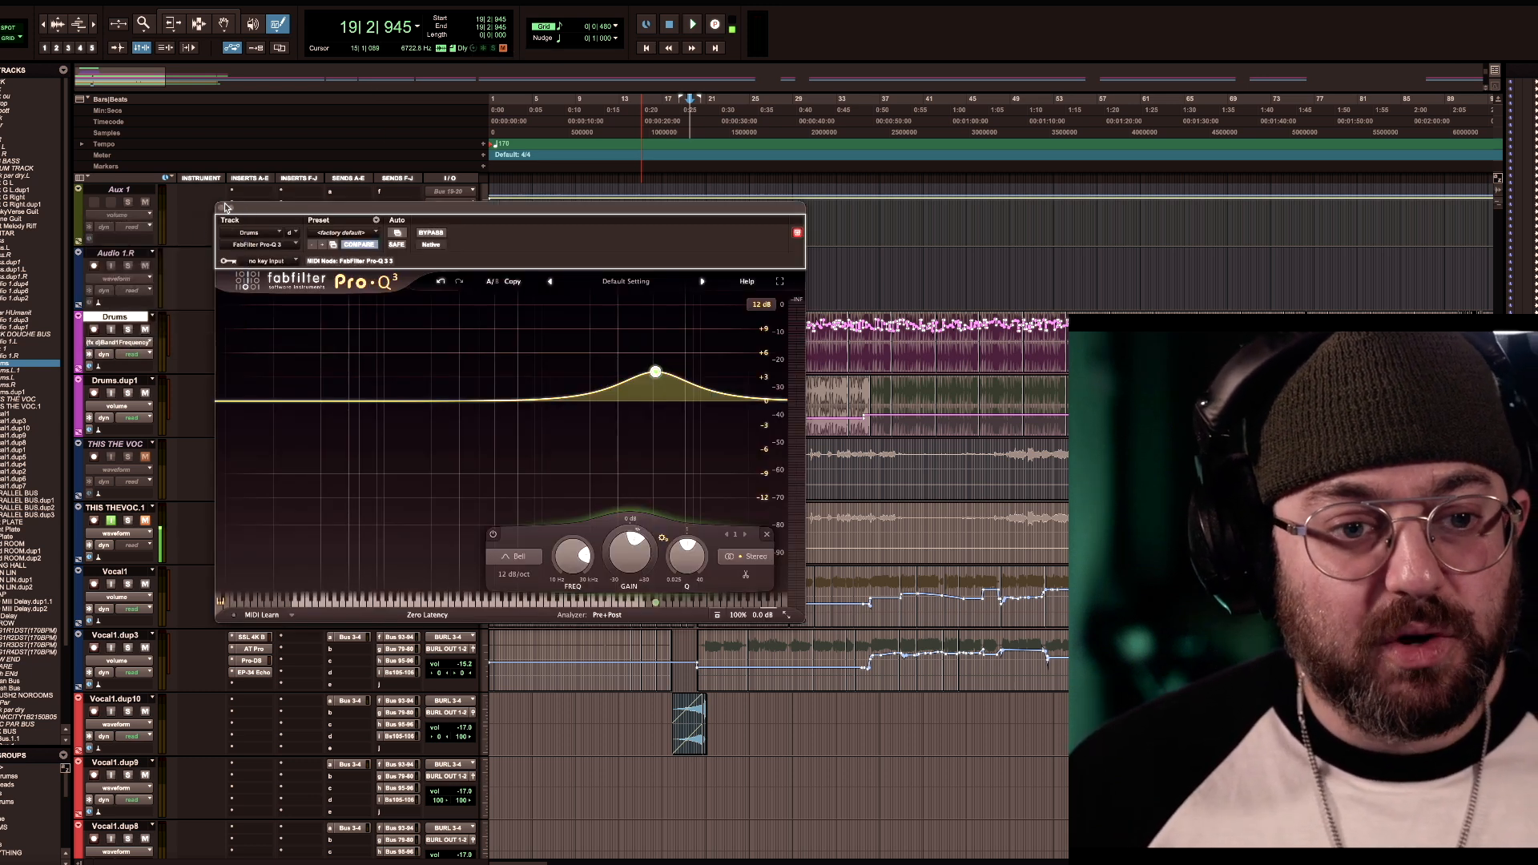
key("ctrl+super+Right")
left_click(221, 209)
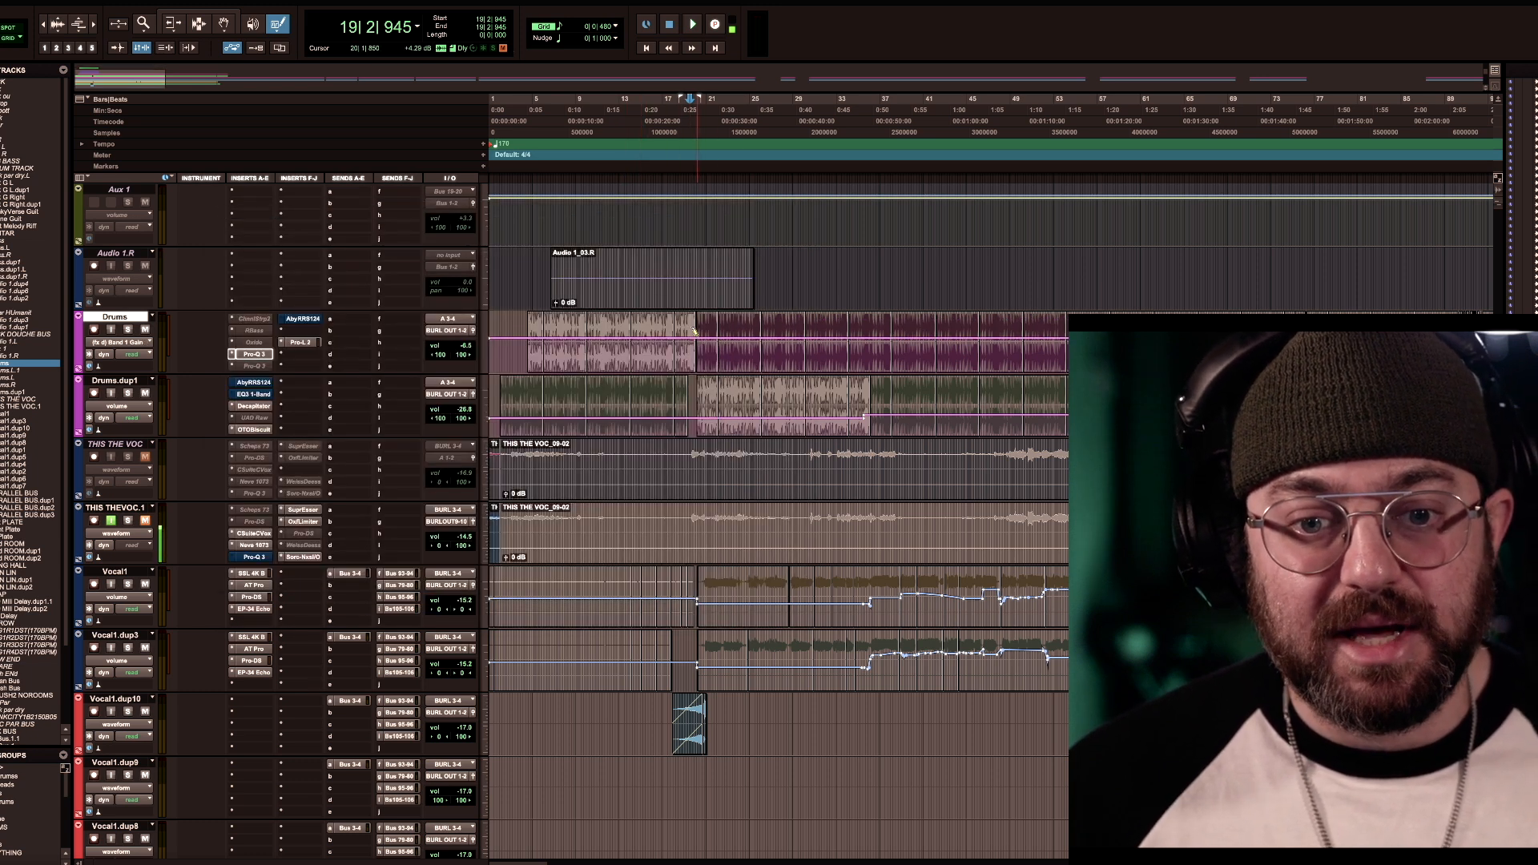
Draw subtle random Band 1 Gain automation across the Drums clips from about bar 20 onward, trying wider and narrower random variation
left_click_drag(756, 334, 759, 339)
left_click_drag(1296, 342, 1290, 332)
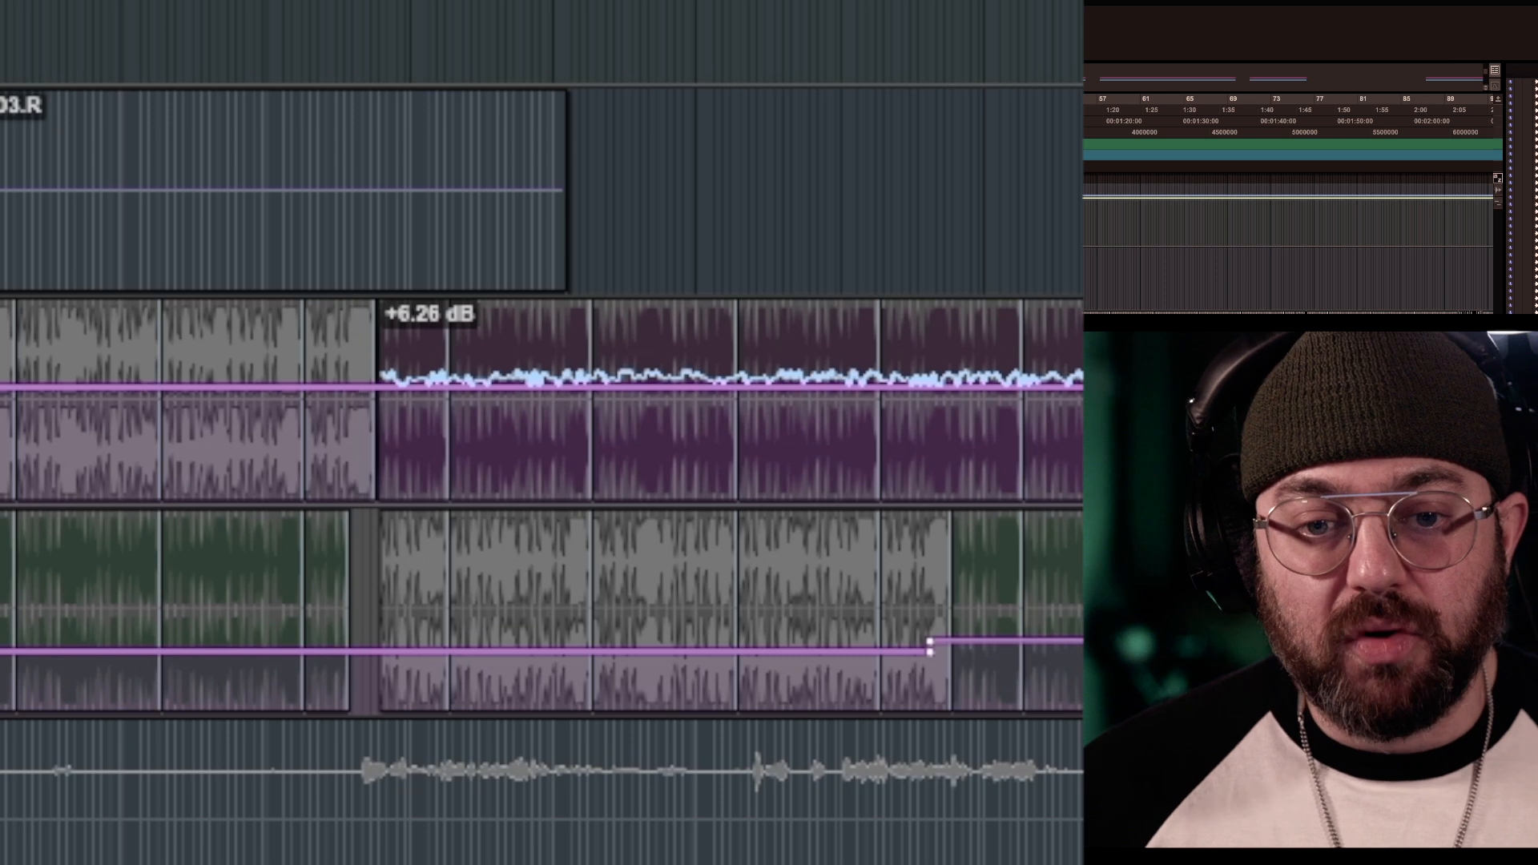
key("super+z")
key("super+z")
key("super+z")
key("super+z")
key("super+z")
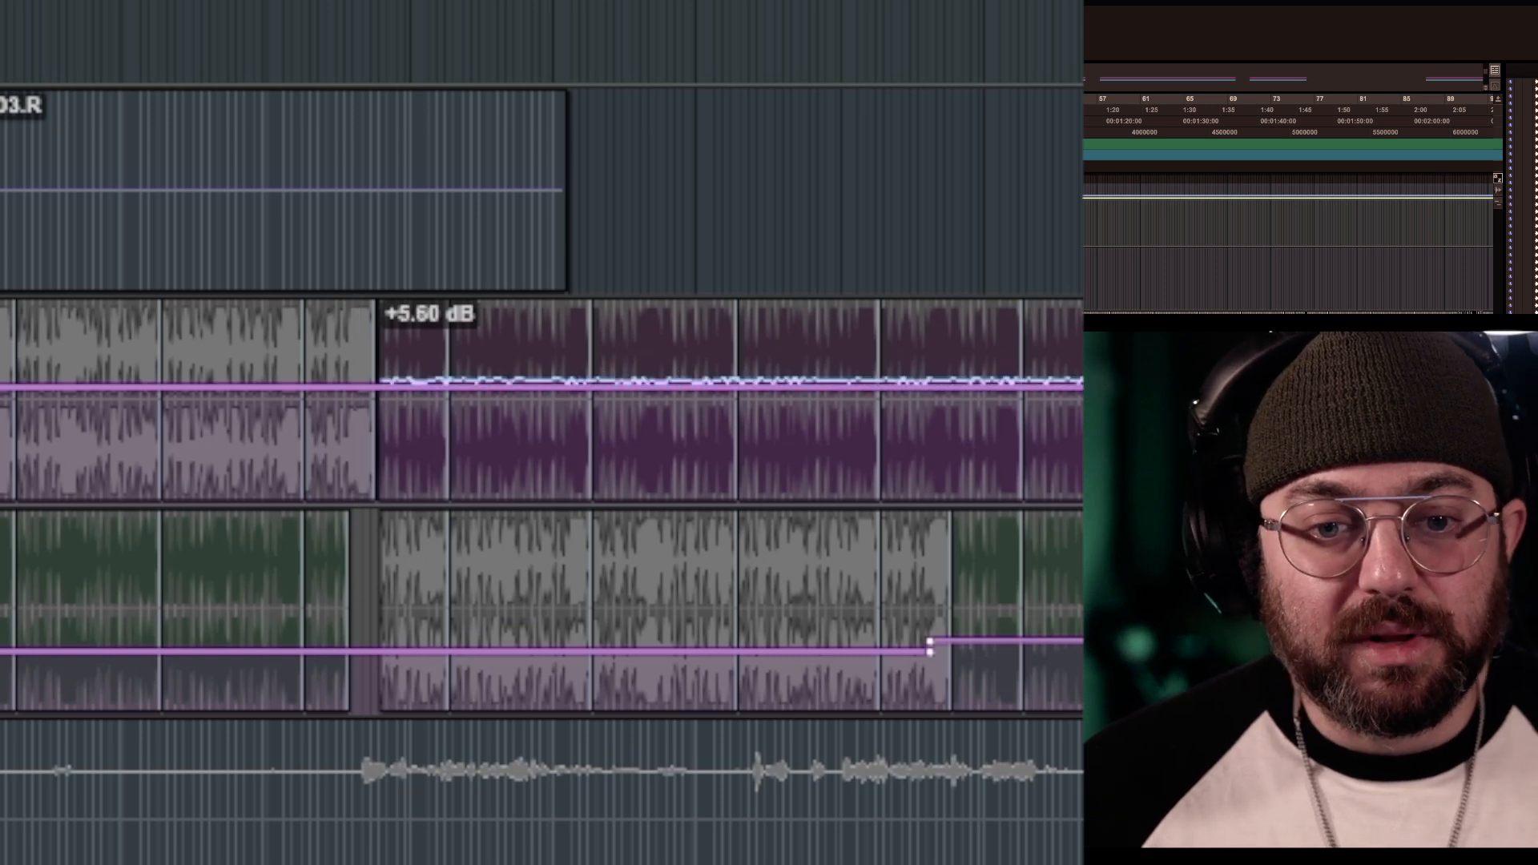
key("super+z")
key("super+z")
key("super+z")
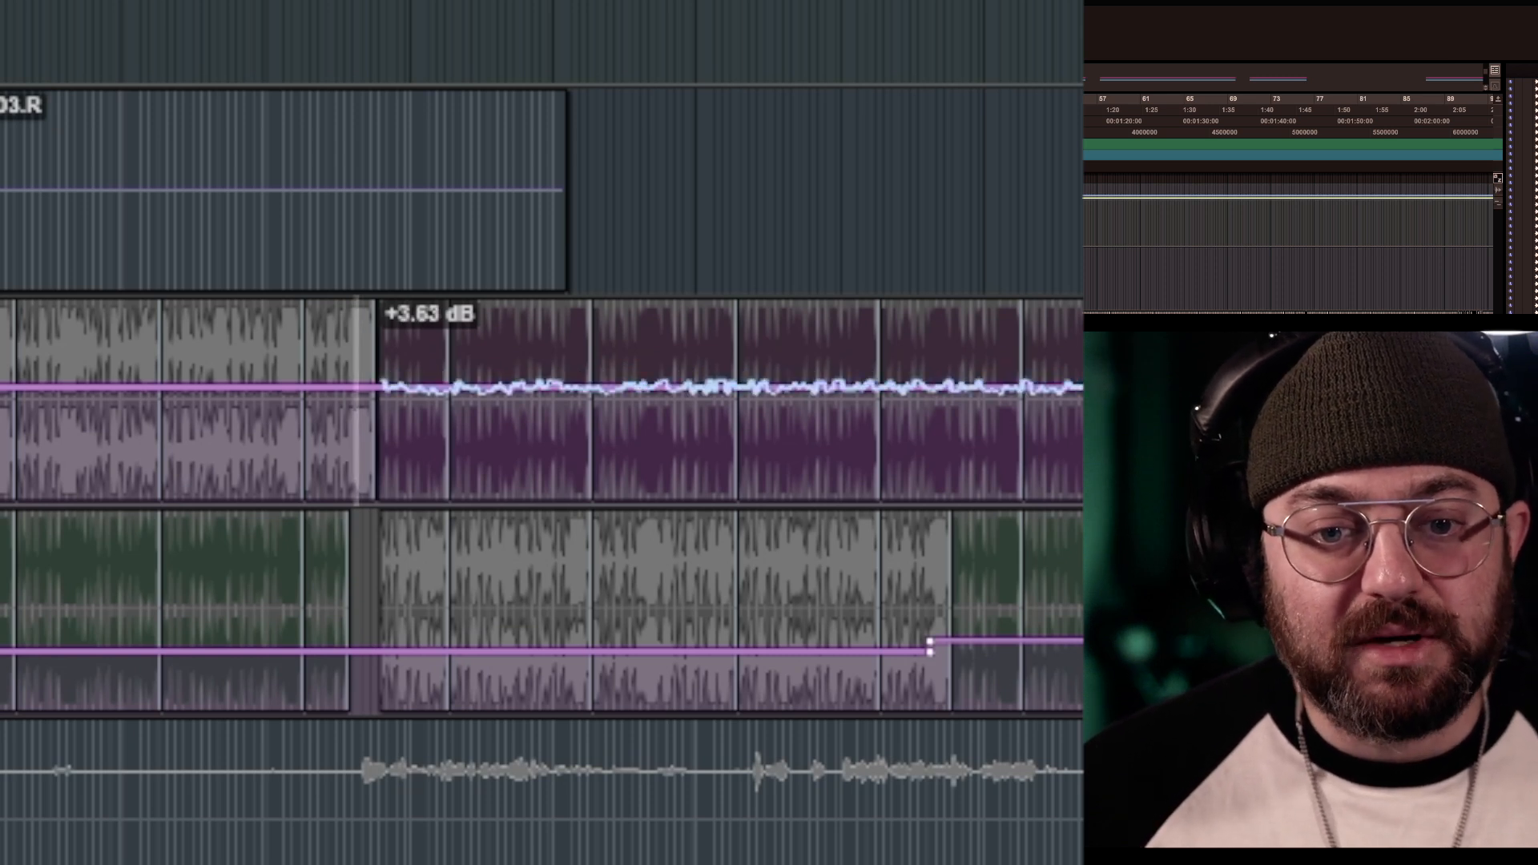
key("super+z")
key("super+z")
key("super+z")
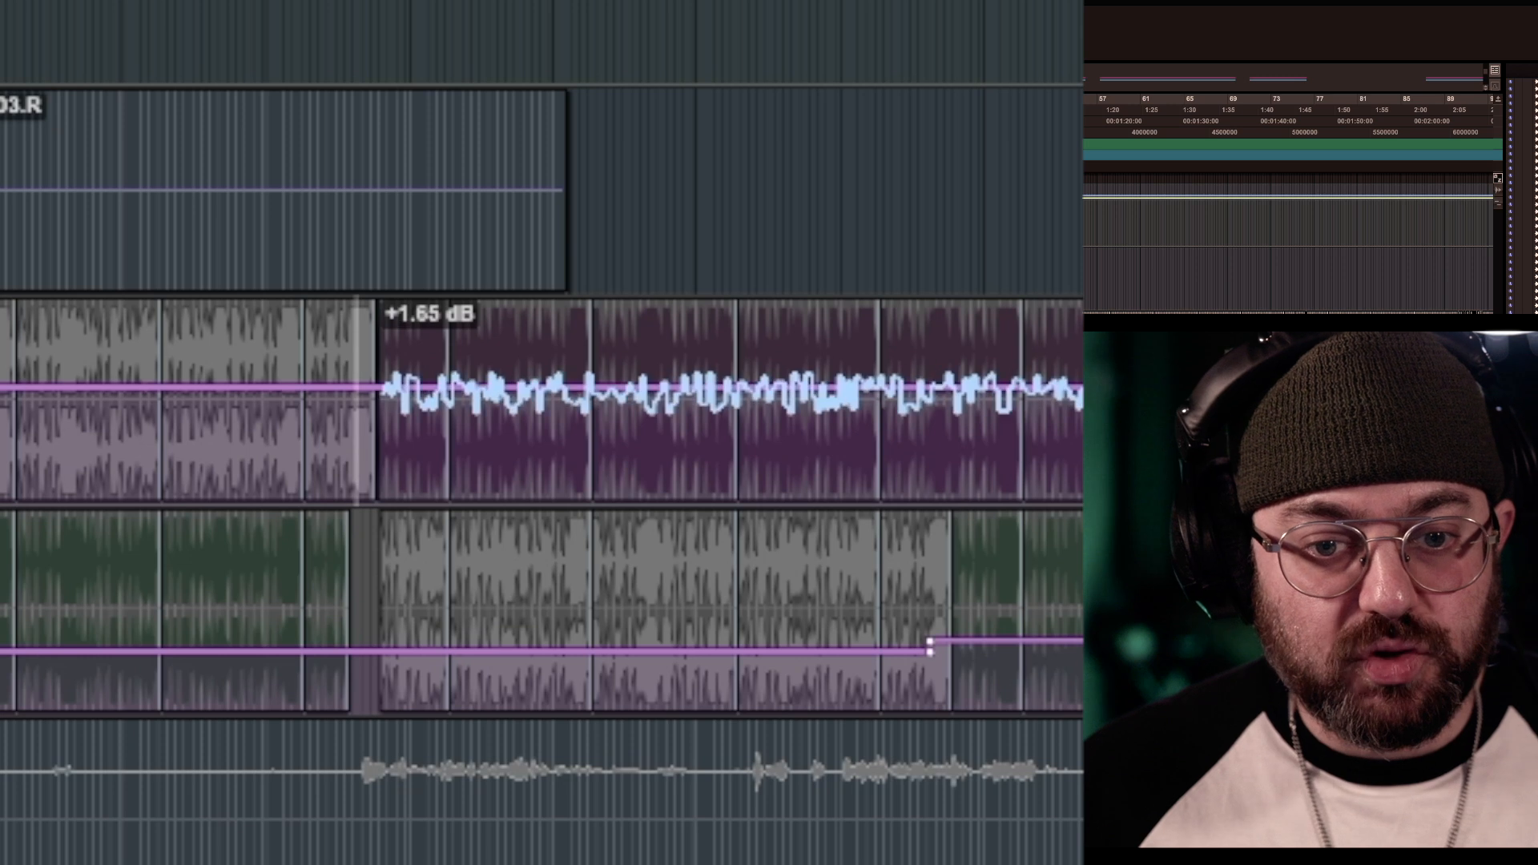
key("super+z")
key("super+z")
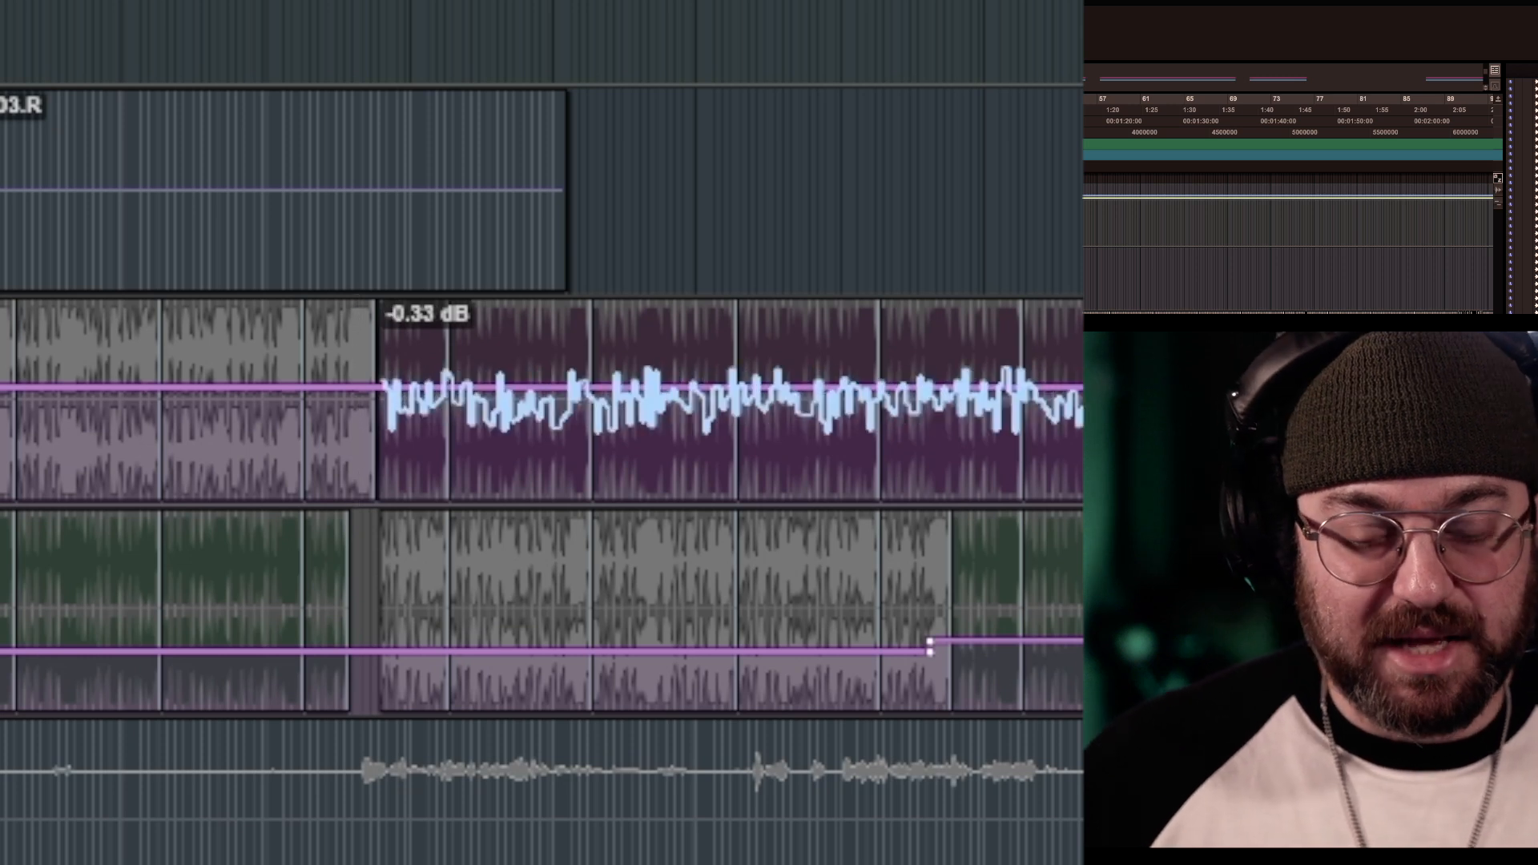
key("super+shift+z")
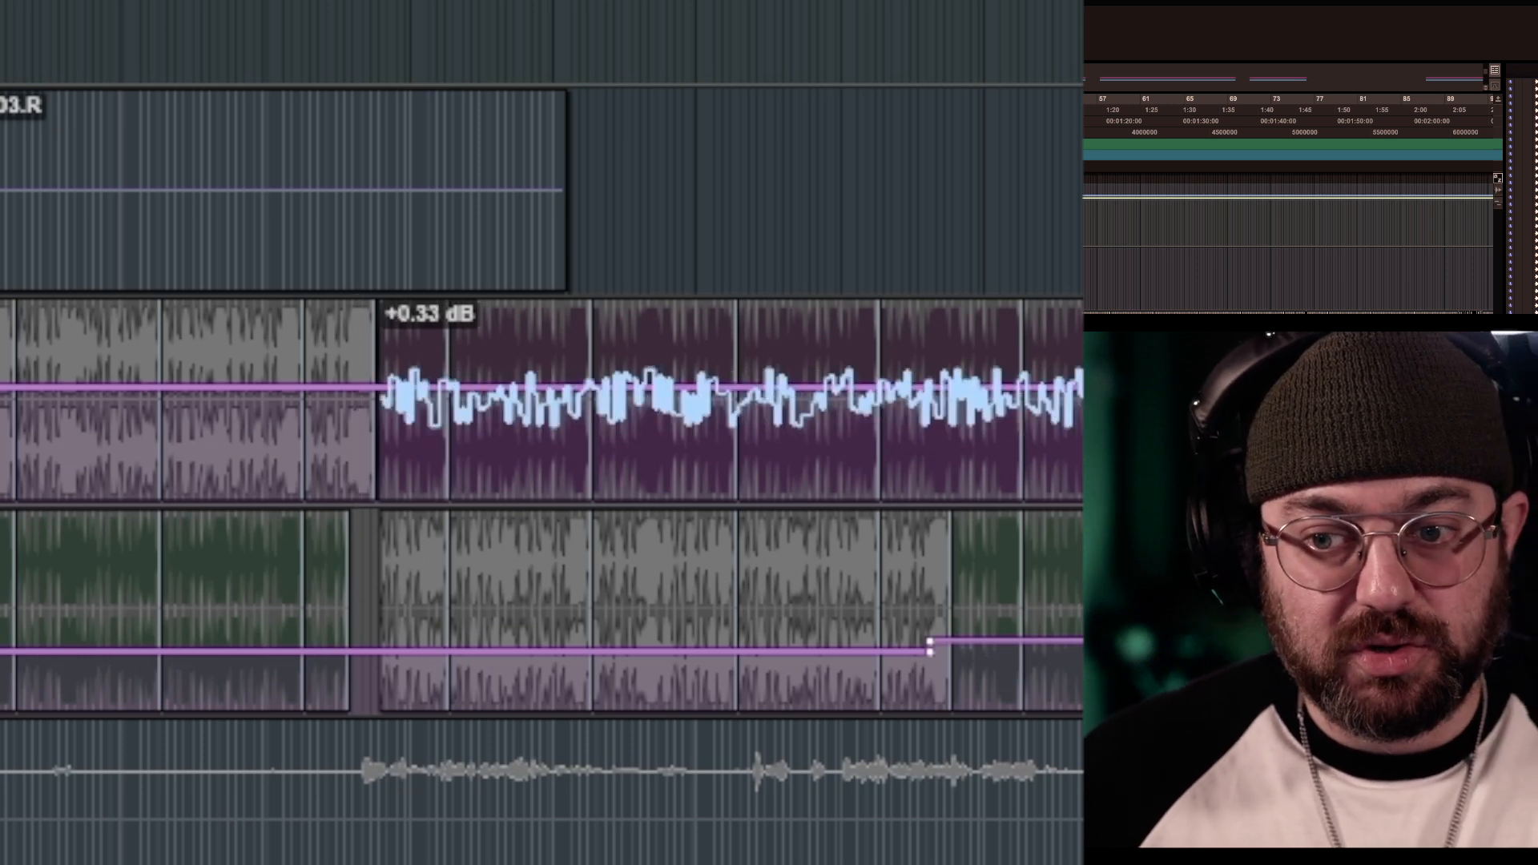
key("super+shift+z")
key("super+shift+z")
key("super+shift+z")
key("super+shift+z")
key("super+shift+z")
key("super+shift+z")
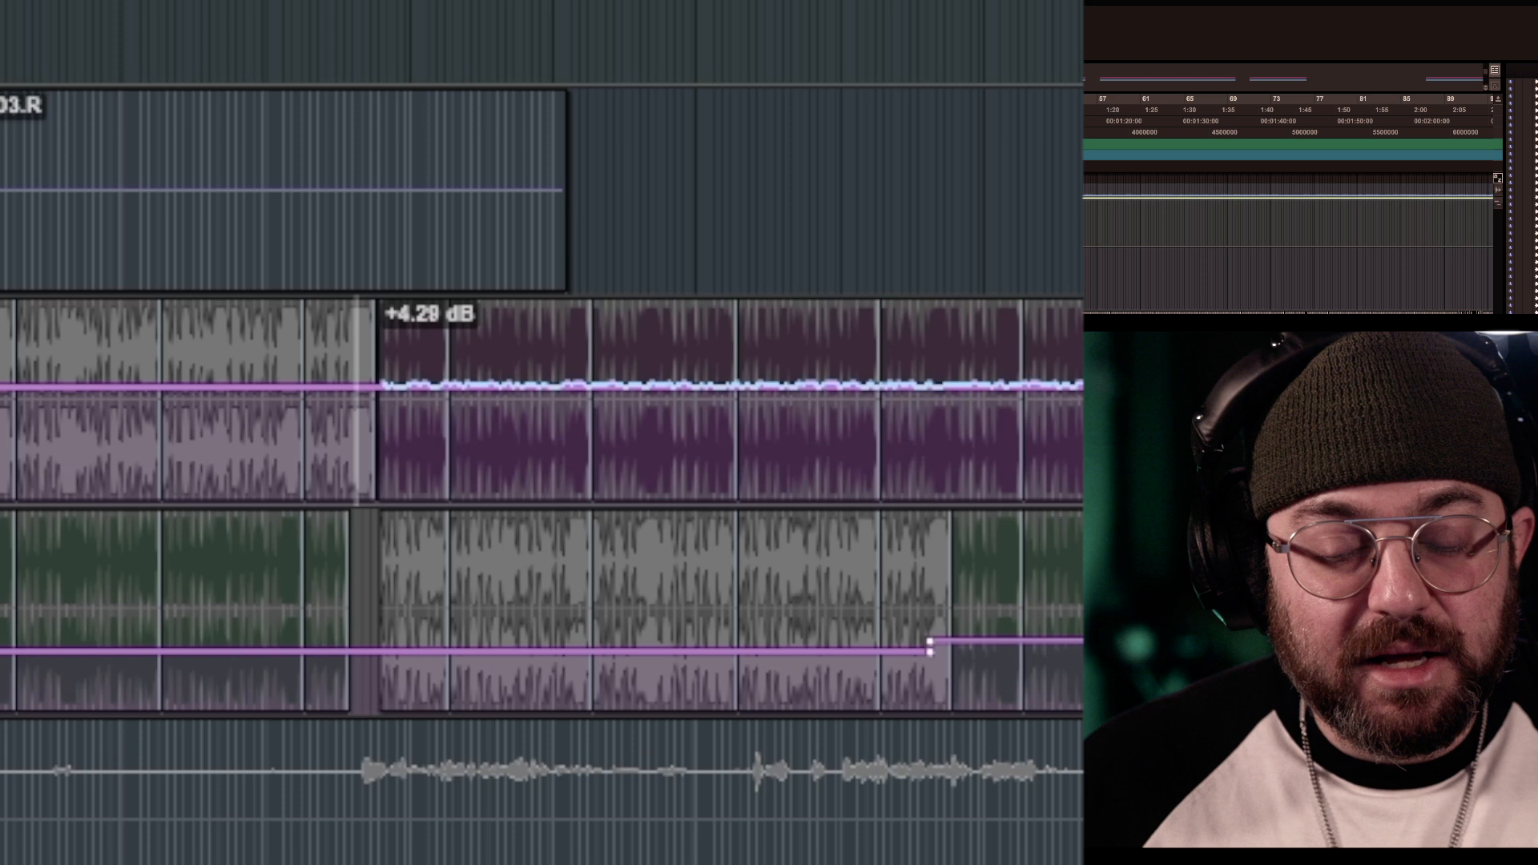
key("super+z")
key("super+z")
key("super+z")
key("super+z")
key("super+z")
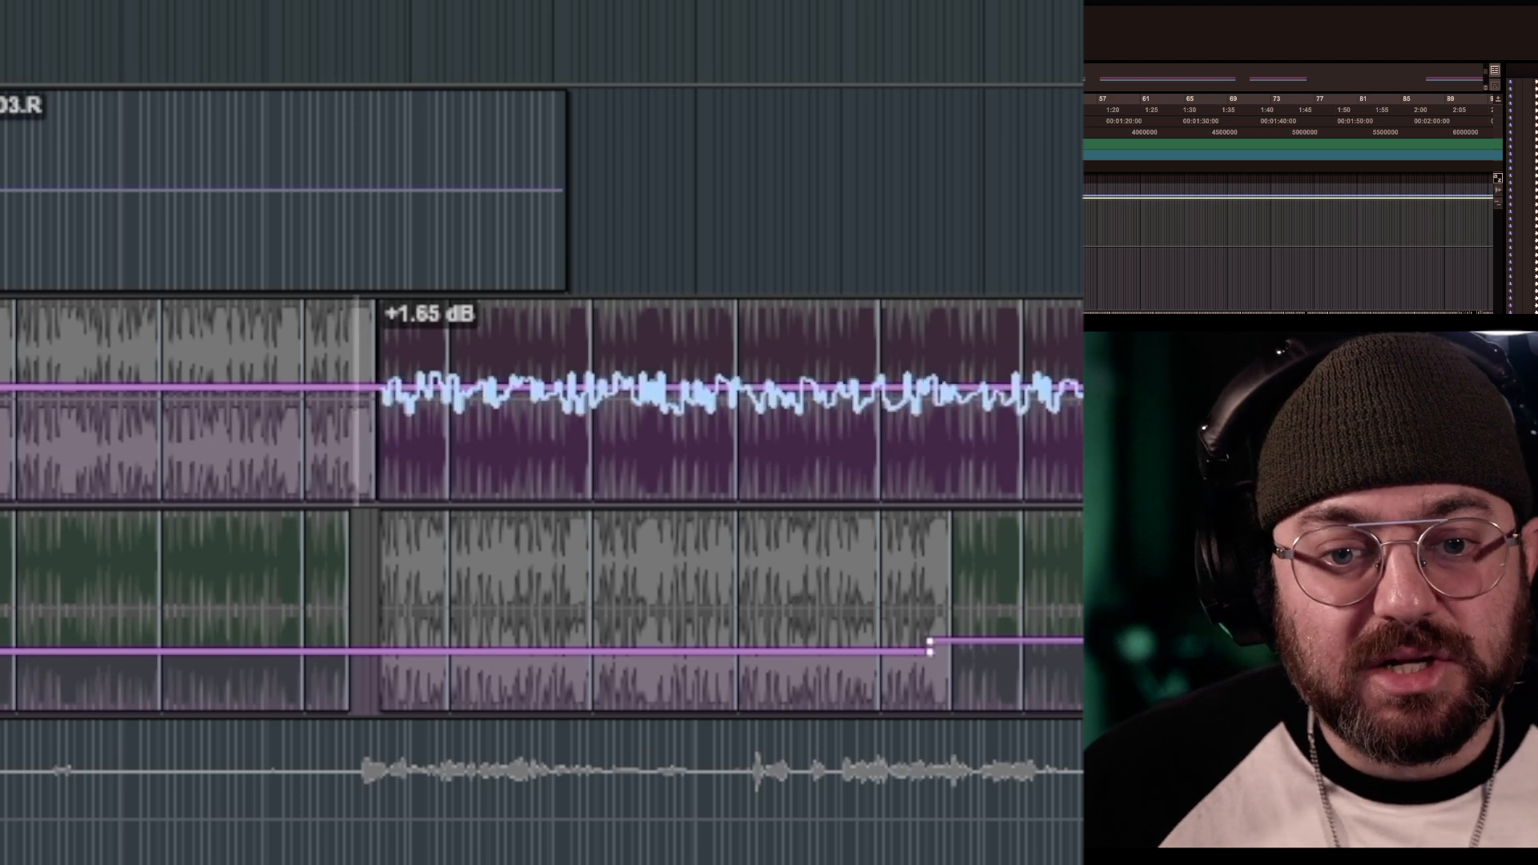
key("super+shift+z")
key("super+shift+z")
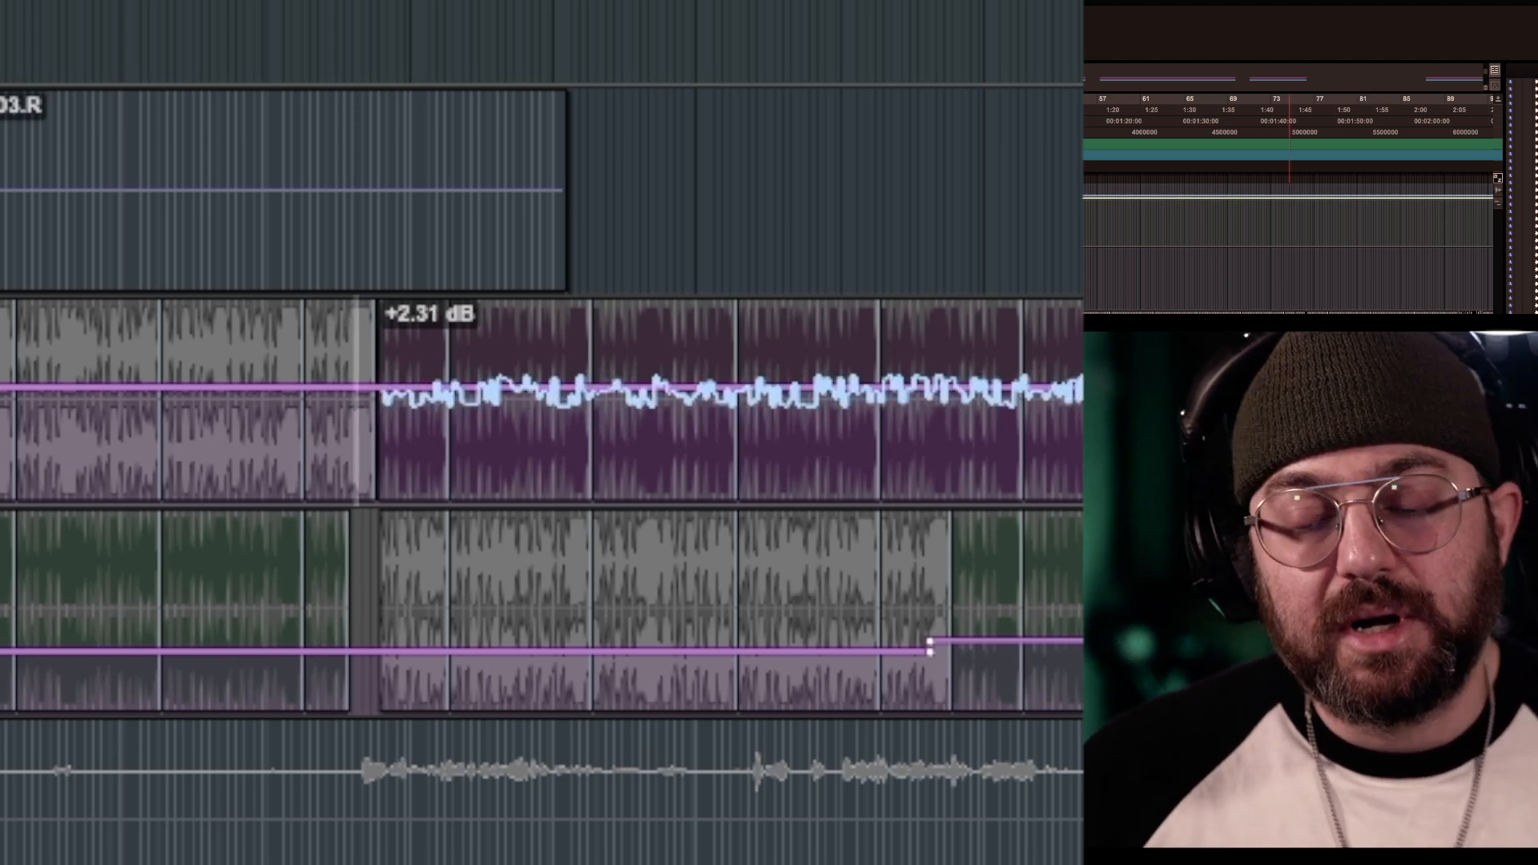
key("super+shift+z")
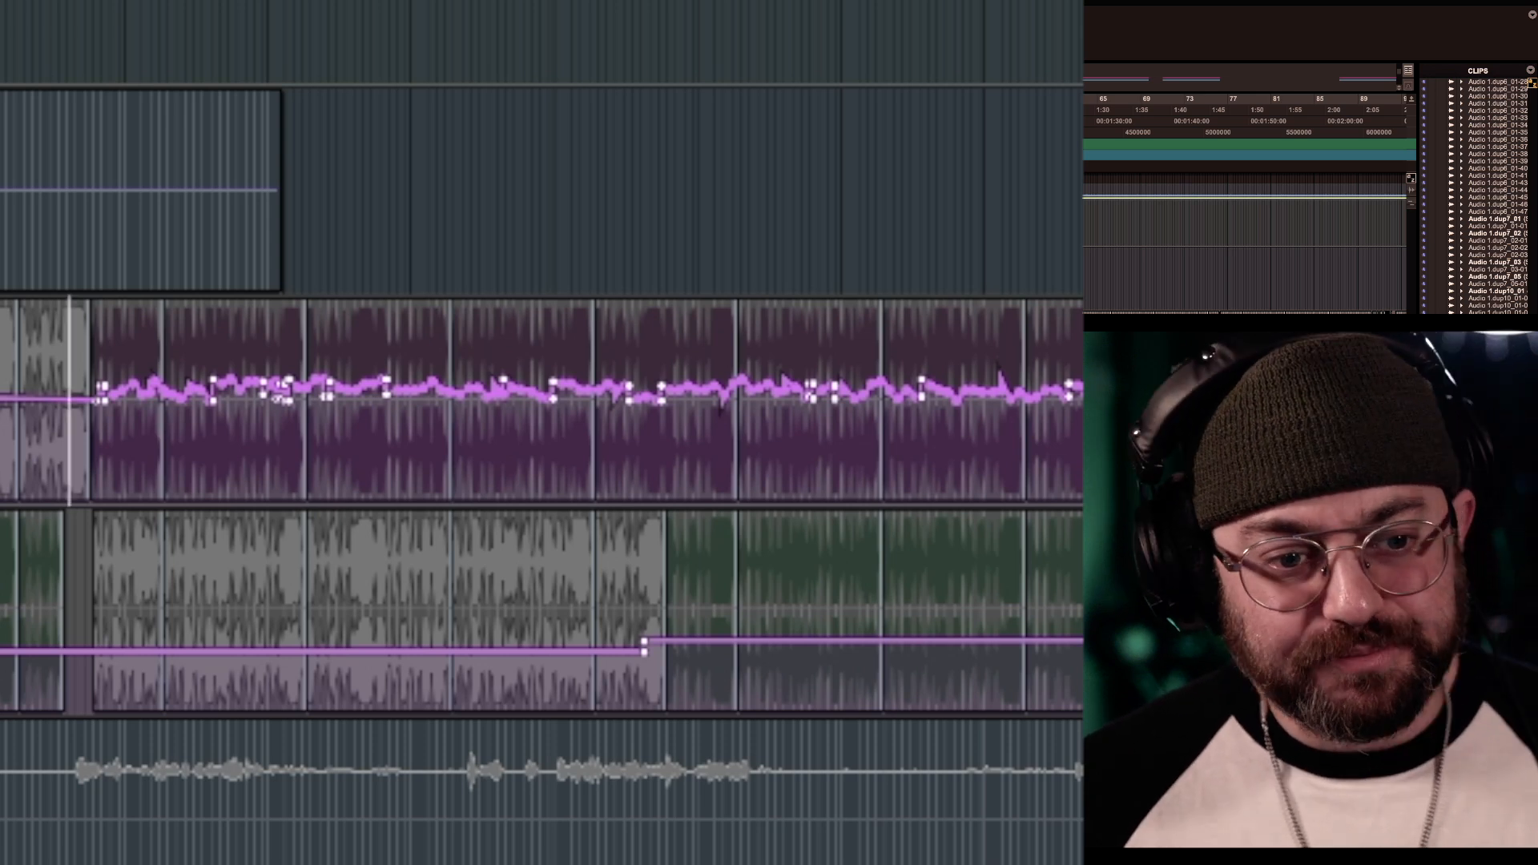
Open the Drums track's Pro-Q 3 and jump to several timeline positions to examine how the automated EQ band moves
left_click(171, 357)
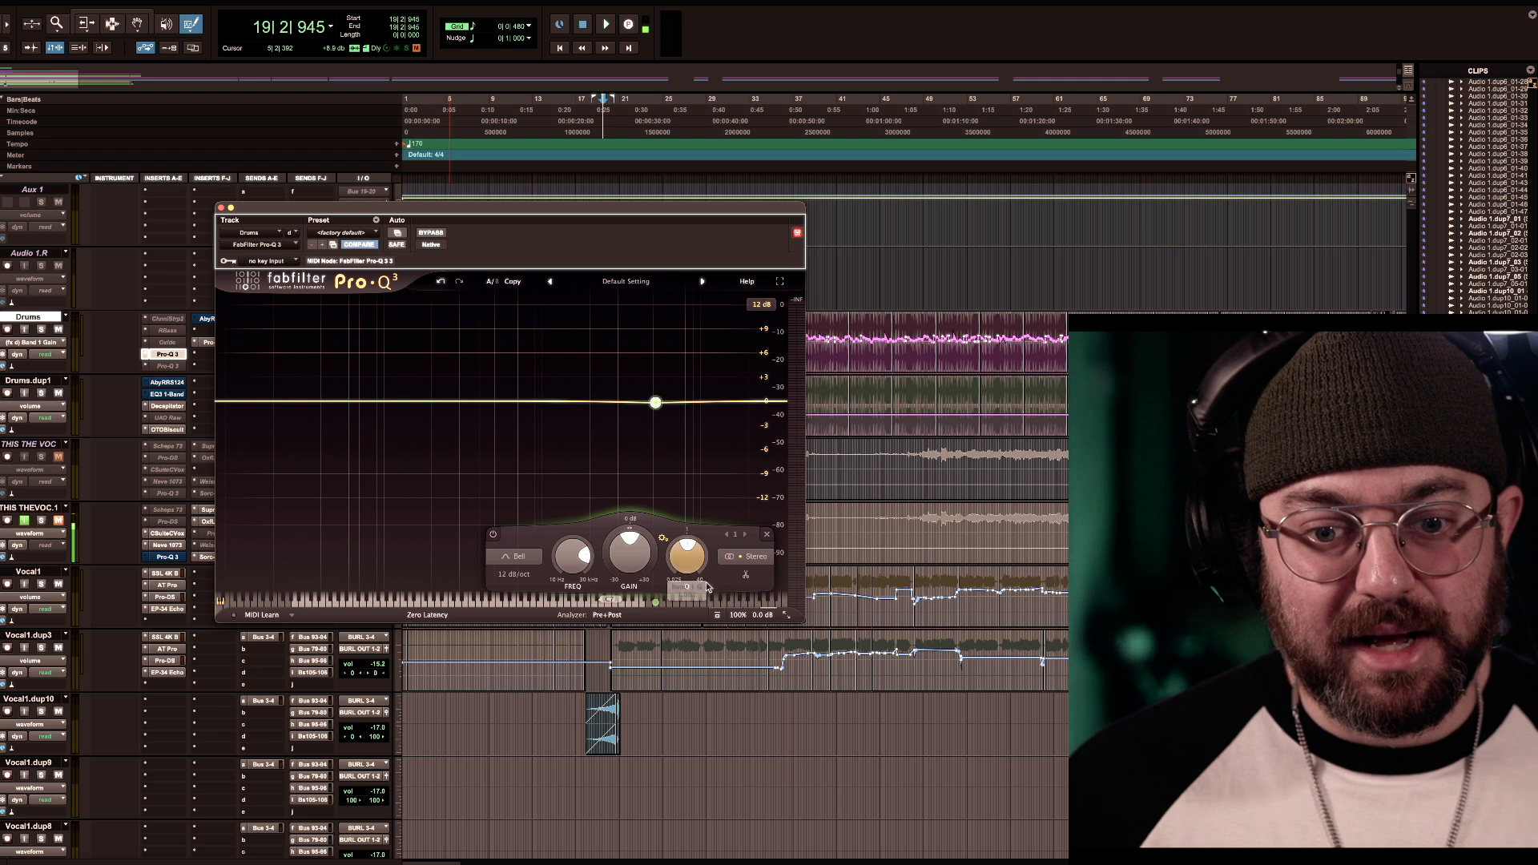
left_click(856, 125)
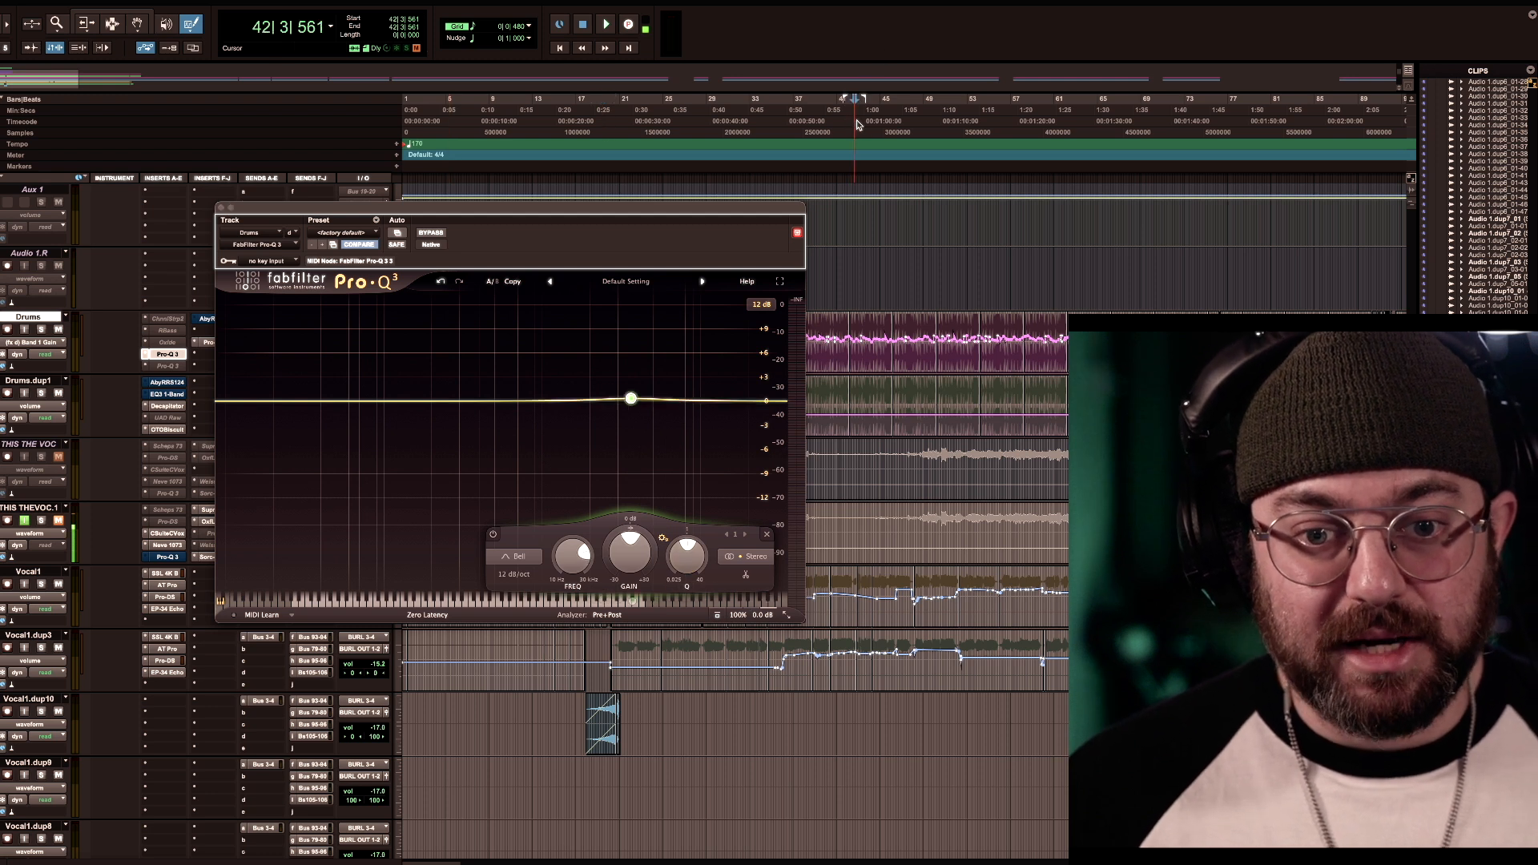
left_click(936, 121)
left_click(993, 121)
left_click(1043, 118)
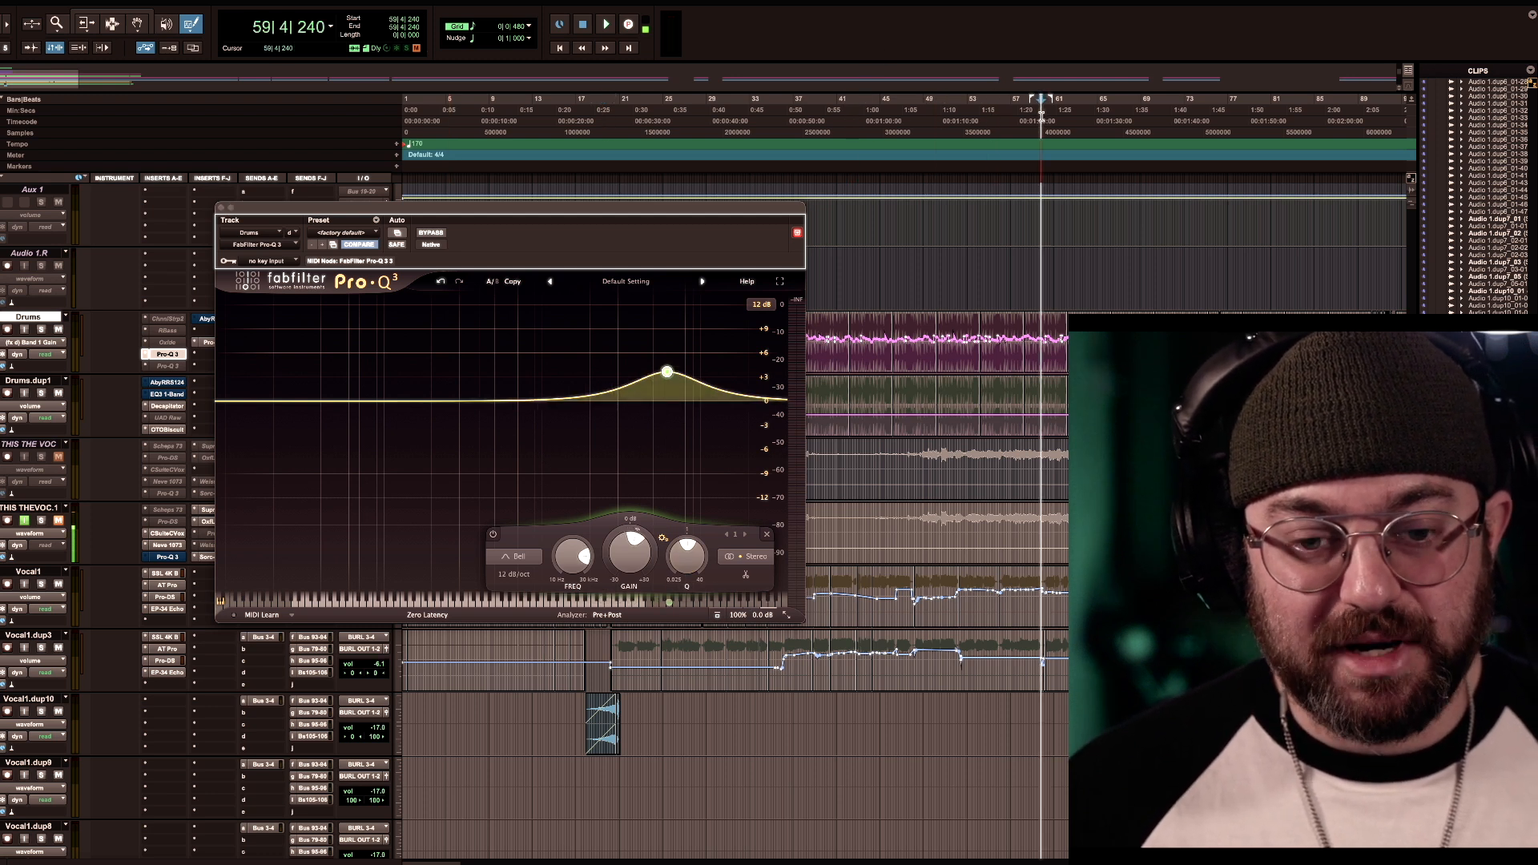
left_click(1082, 117)
left_click(830, 126)
left_click(788, 119)
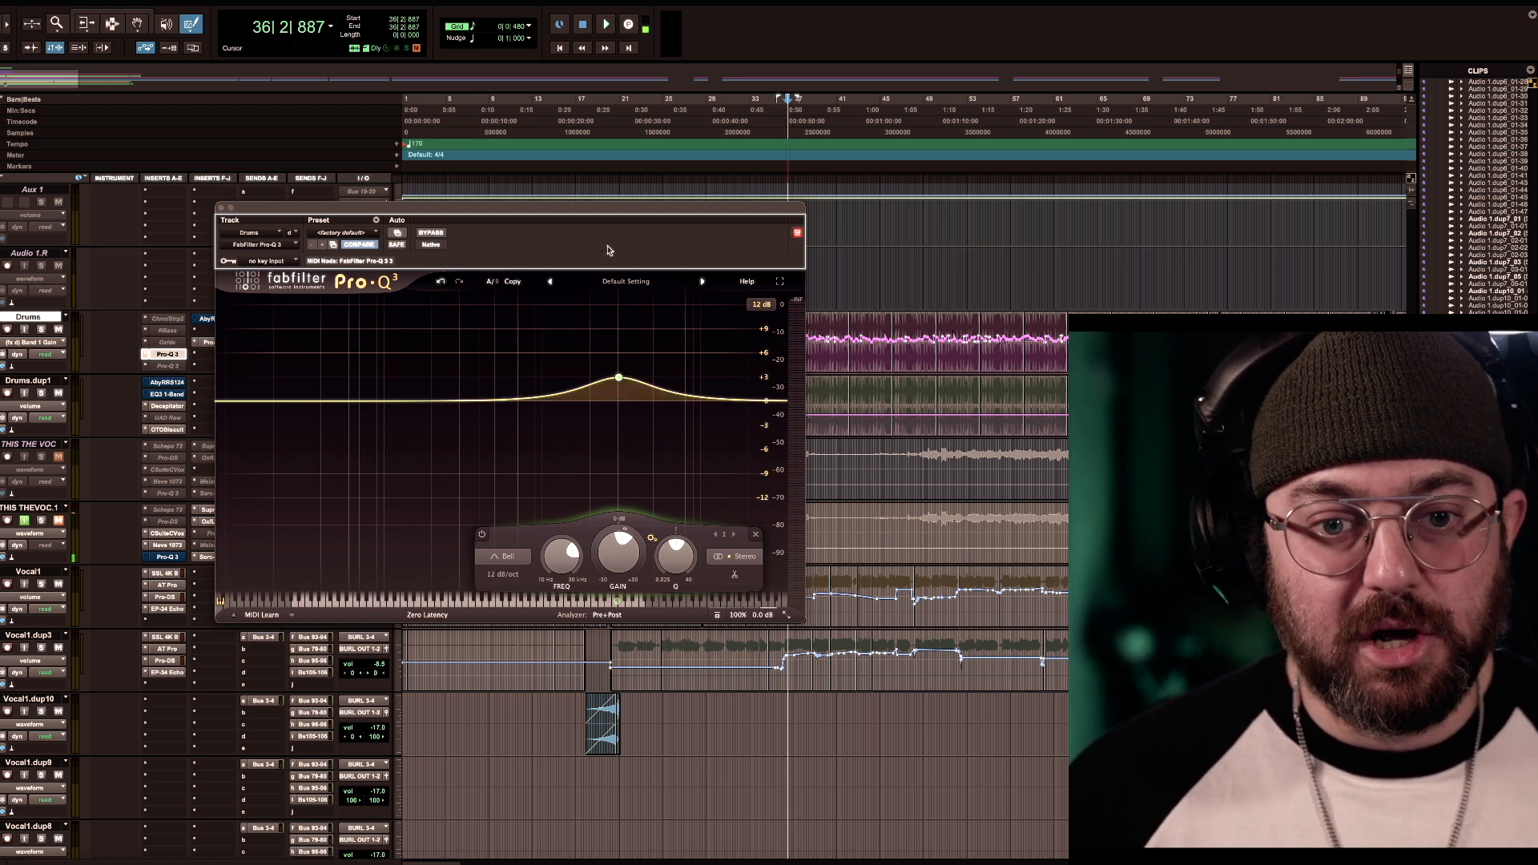
Try lowering the output level of the Drums track's Pro-Q 3 to about -2.3 dB, return it to 0 dB and close the plug-in
mouse_move(763, 619)
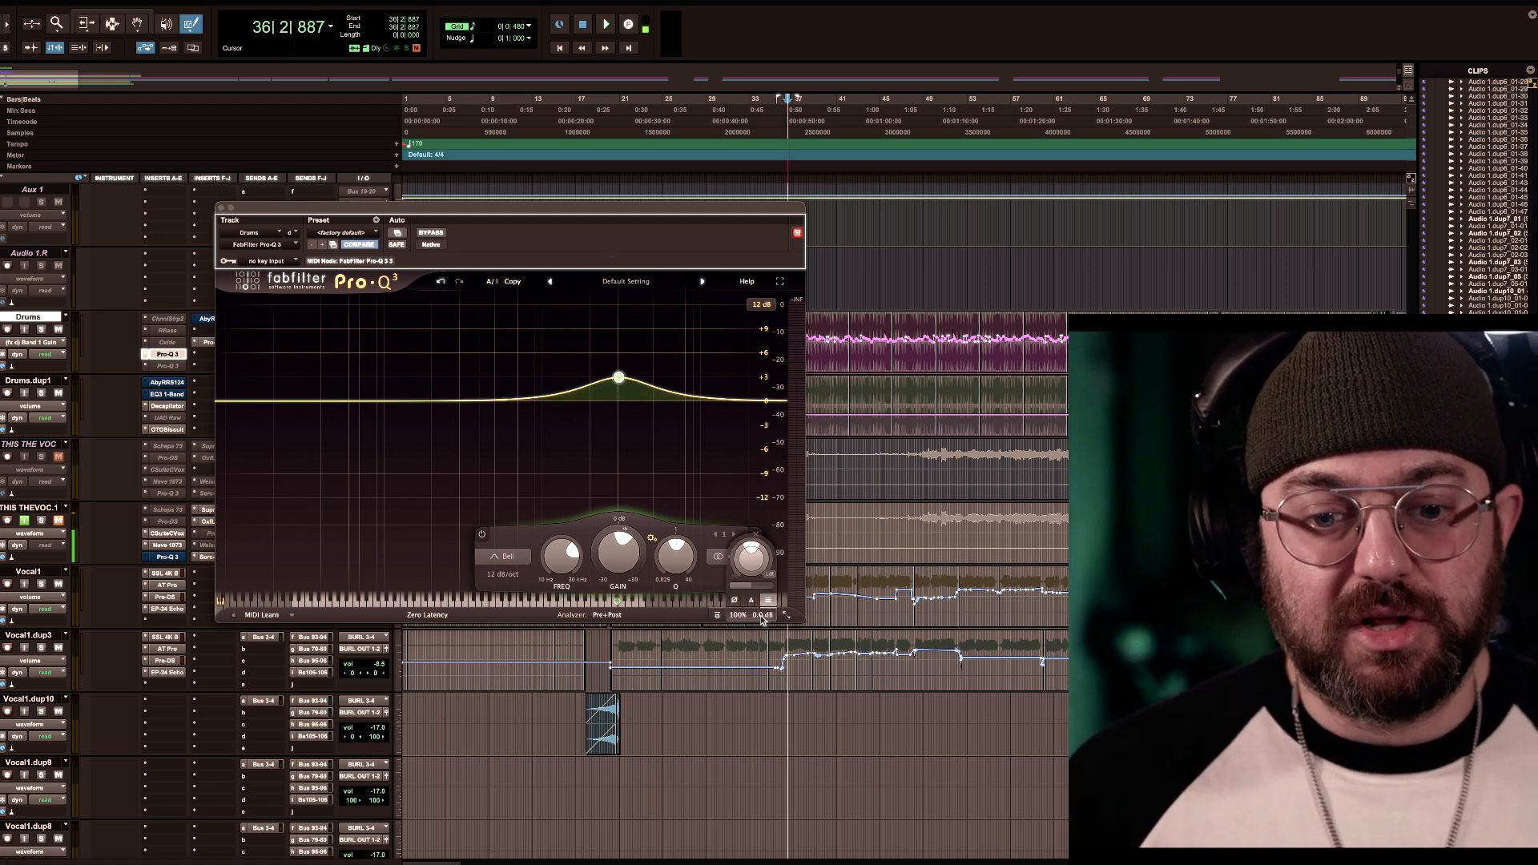
left_click_drag(763, 619, 763, 631)
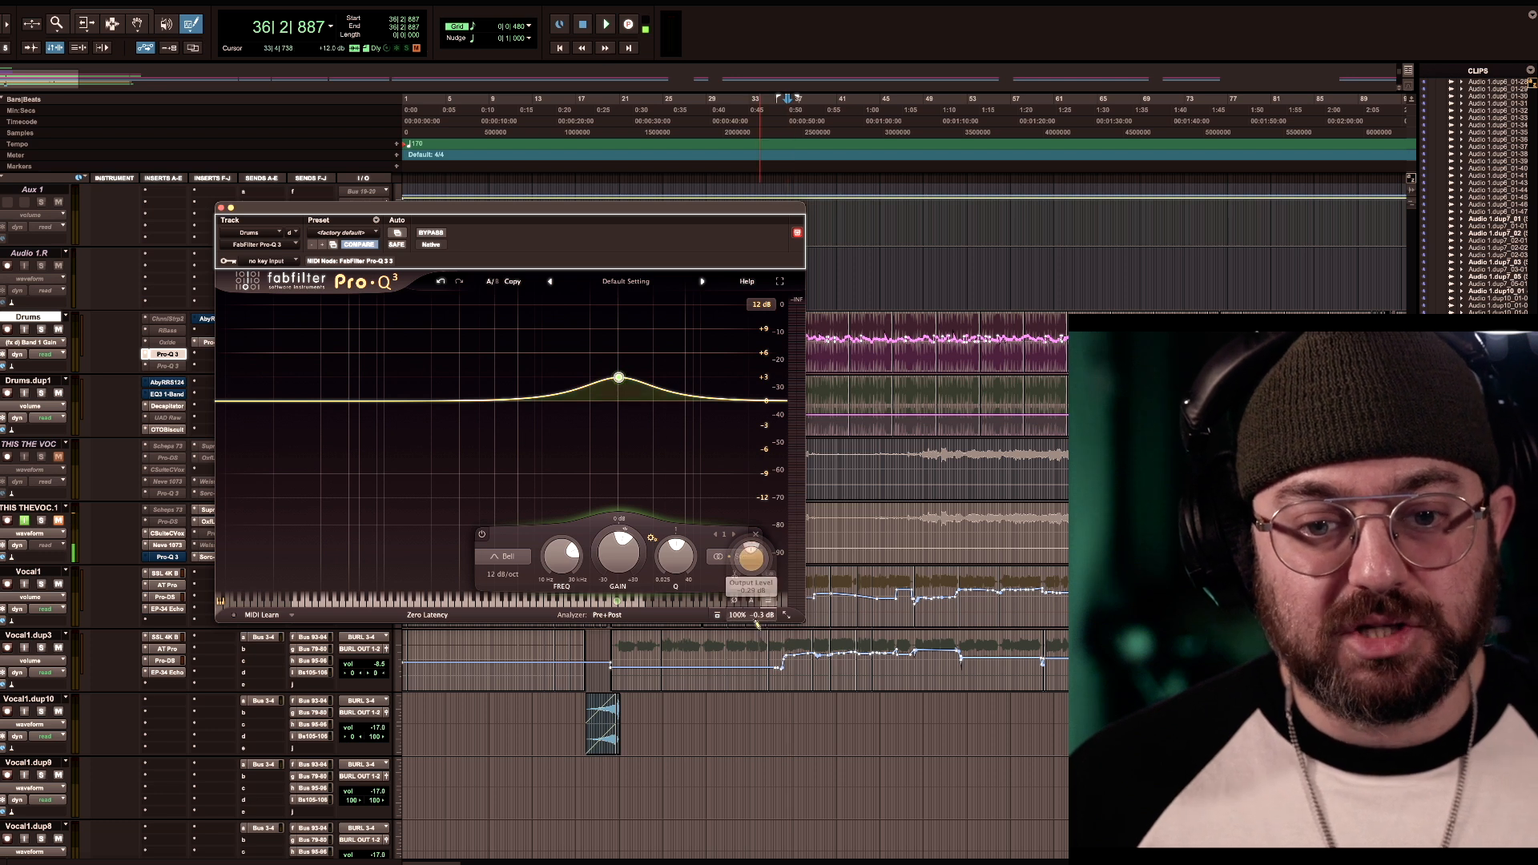
mouse_move(628, 380)
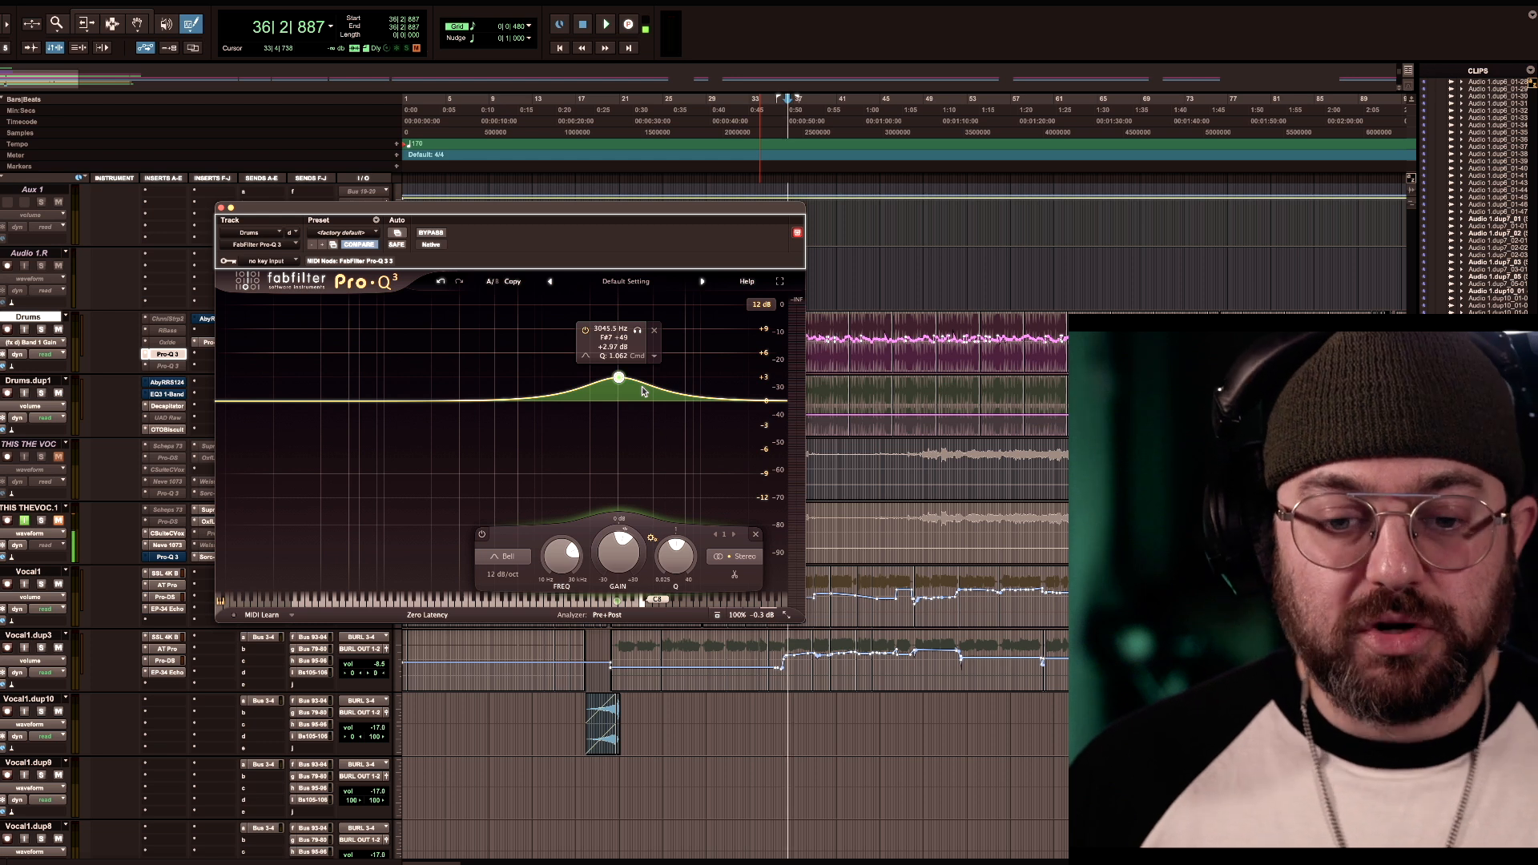
mouse_move(761, 626)
scroll(761, 628, "down", 5)
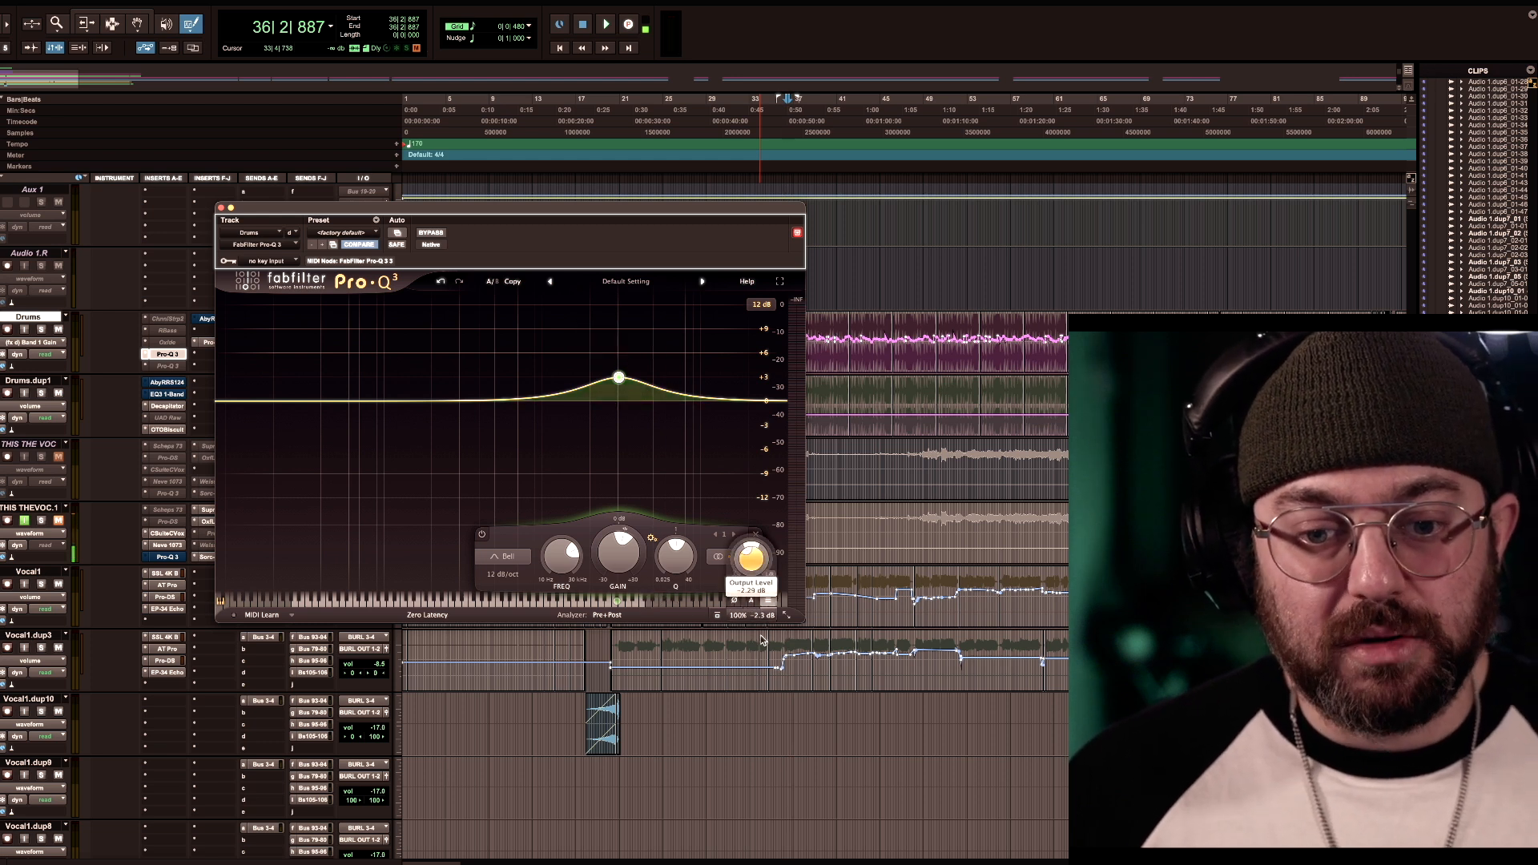
scroll(758, 635, "up", 1)
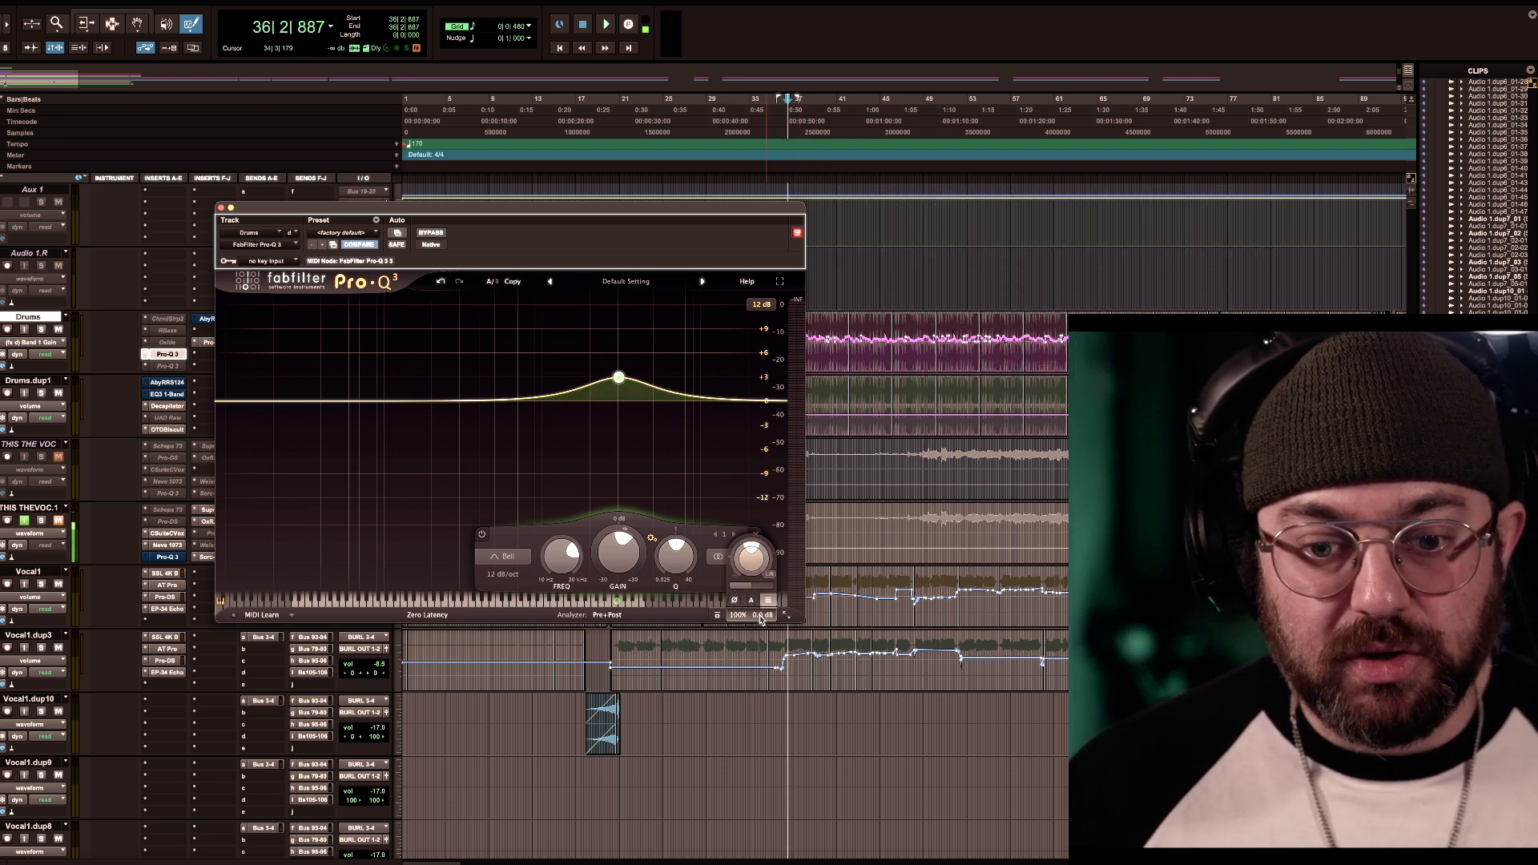
left_click(221, 209)
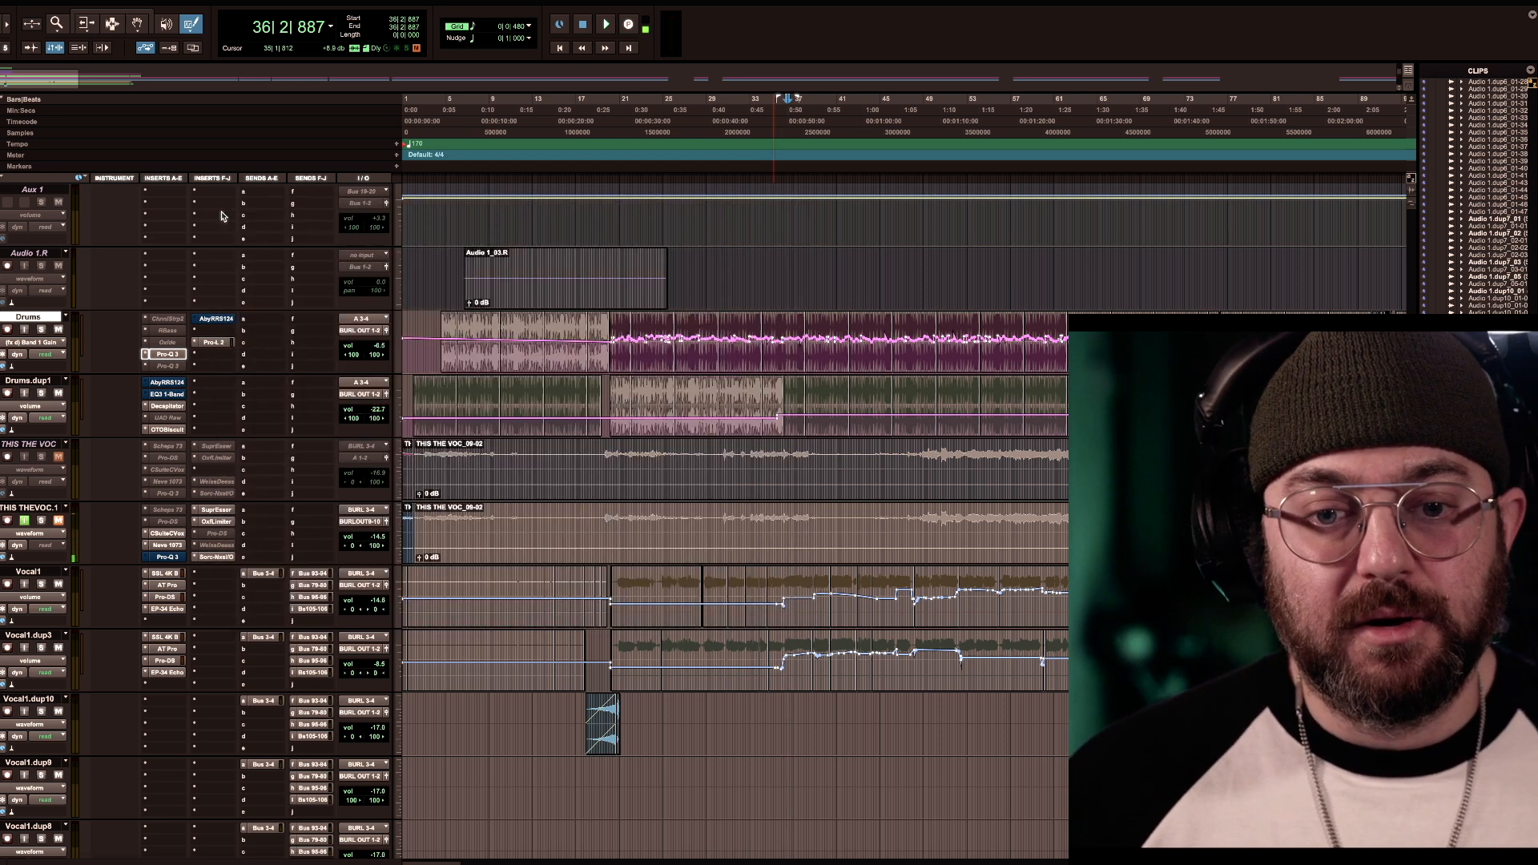
Examine the Drums track's Pro-Q 3 and its Pro-L 2 limiter, with the playhead set to about bar 21, closing each plug-in
left_click(189, 355)
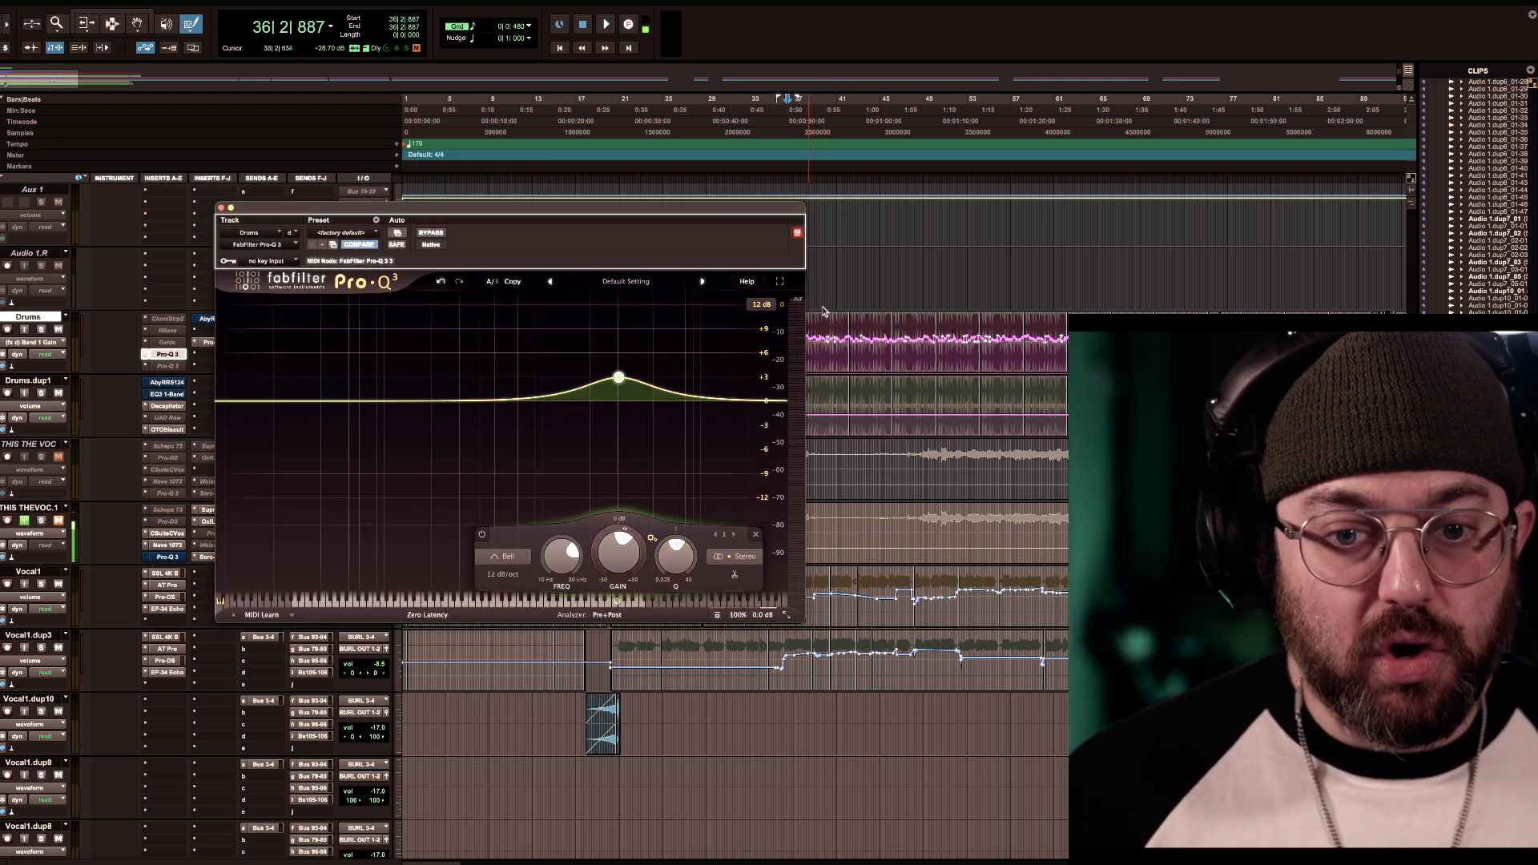
left_click_drag(300, 252, 242, 246)
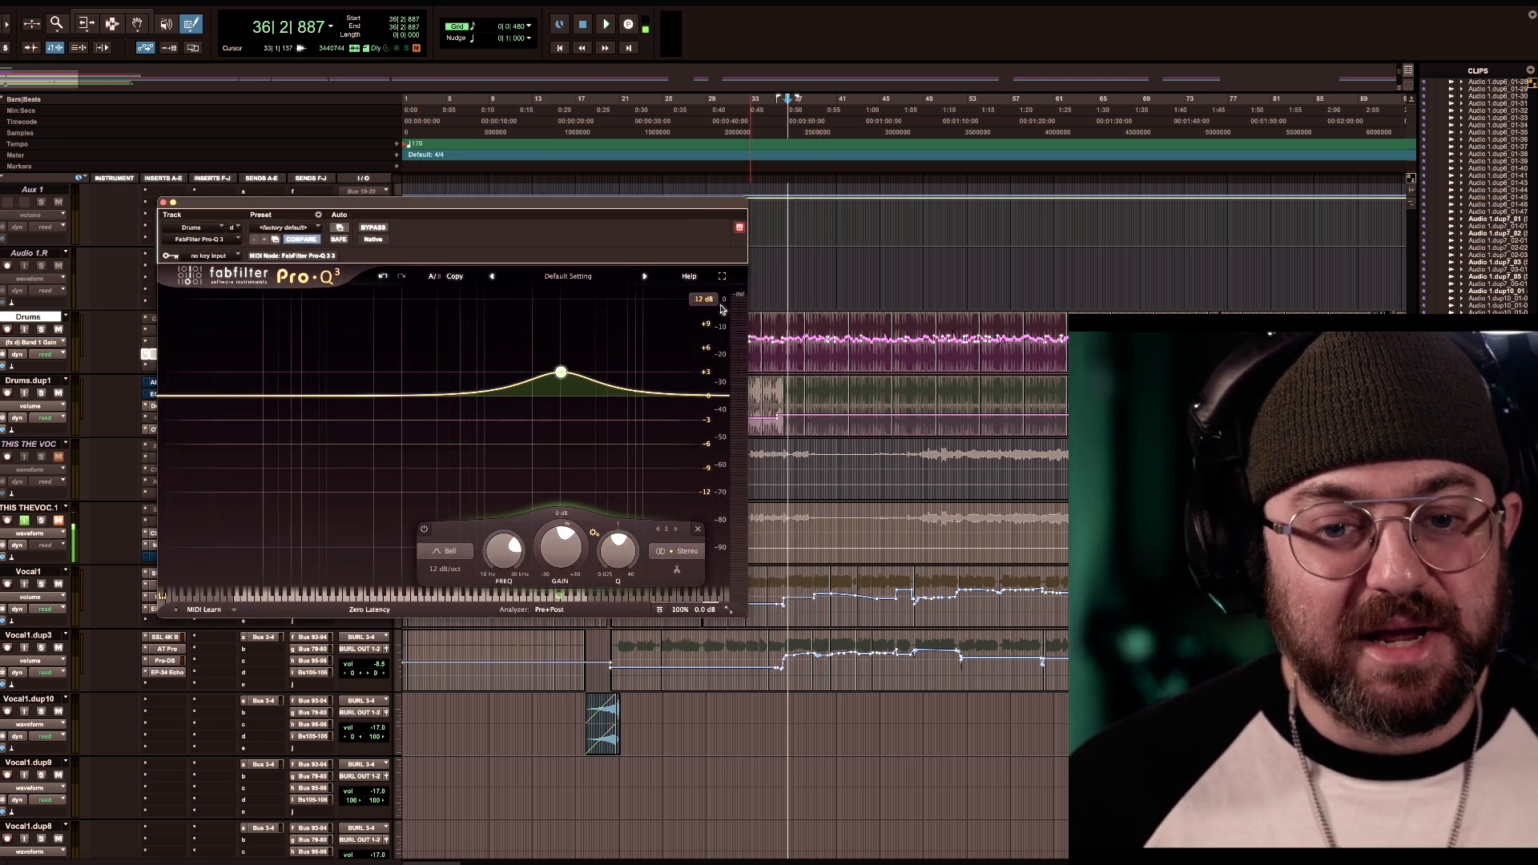
left_click(164, 203)
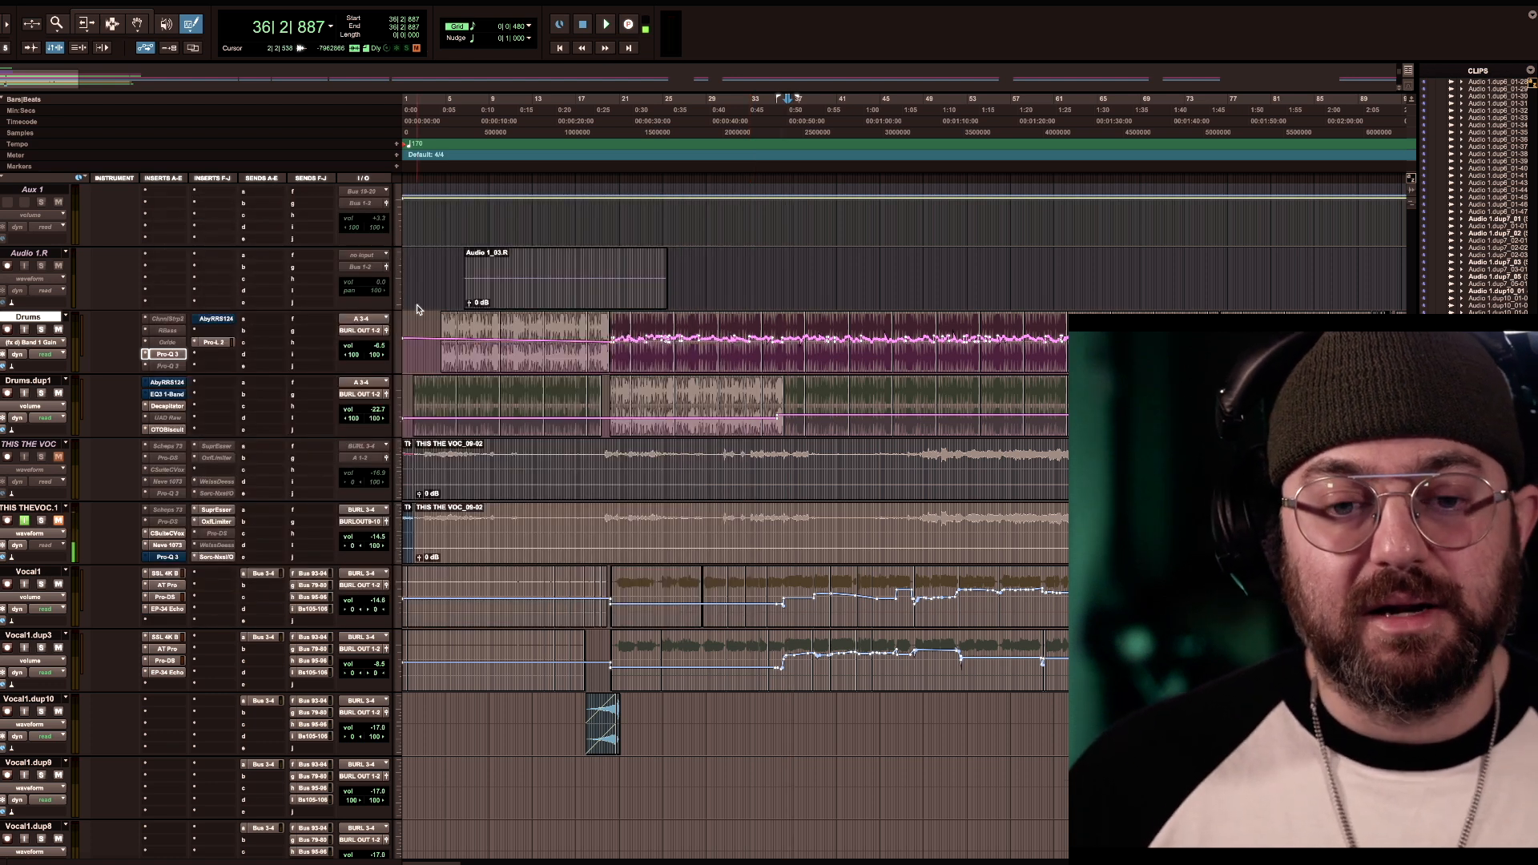
left_click(621, 122)
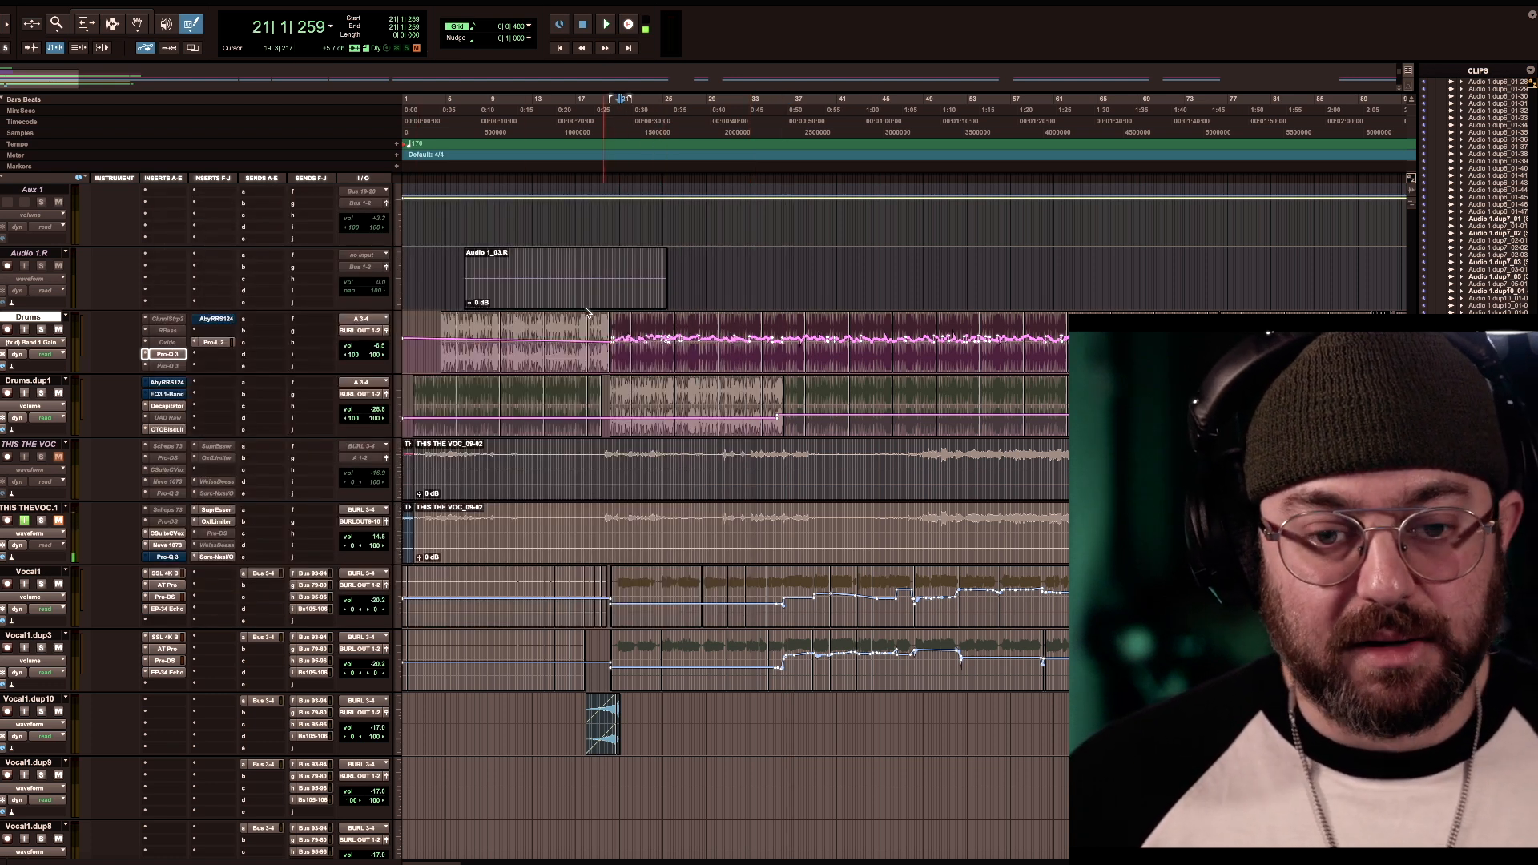
left_click(213, 343)
mouse_move(199, 473)
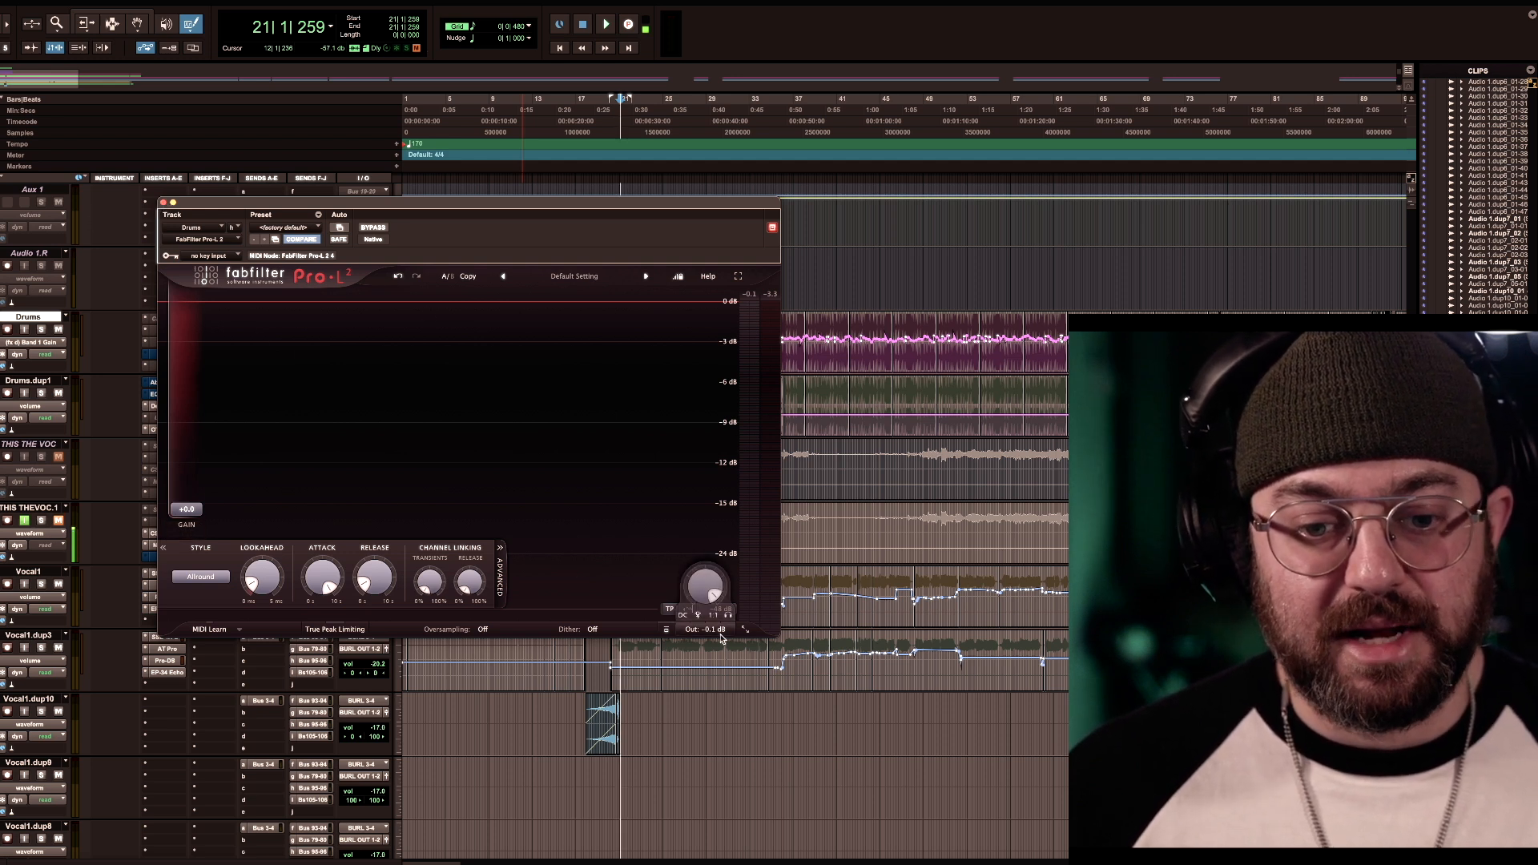
left_click(162, 202)
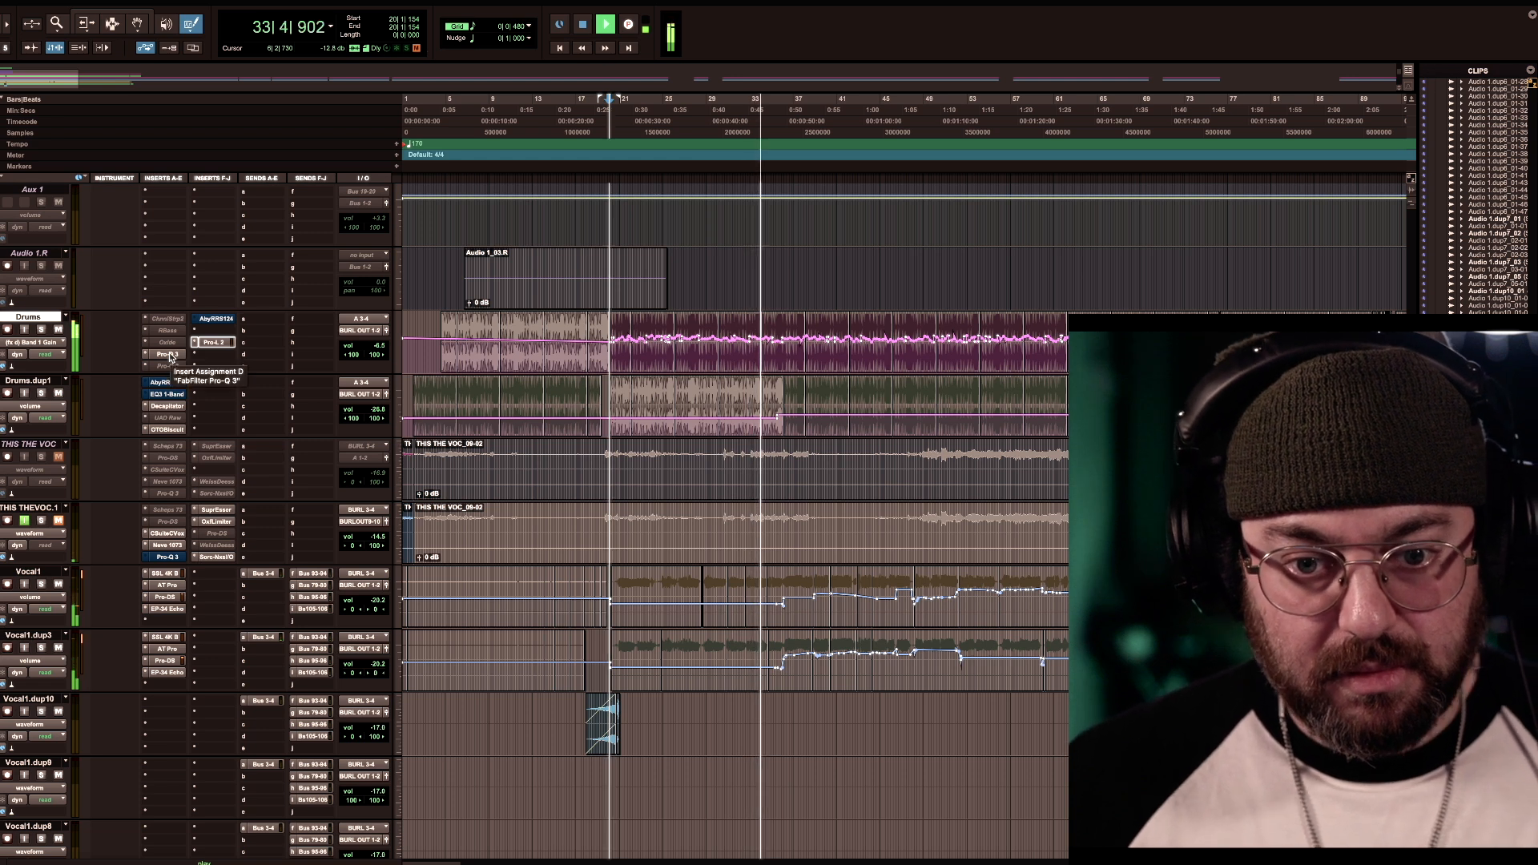
Play the song from about bar 20, toggling the bypass of the Drums track's Pro-Q 3 to compare the sound
key("space")
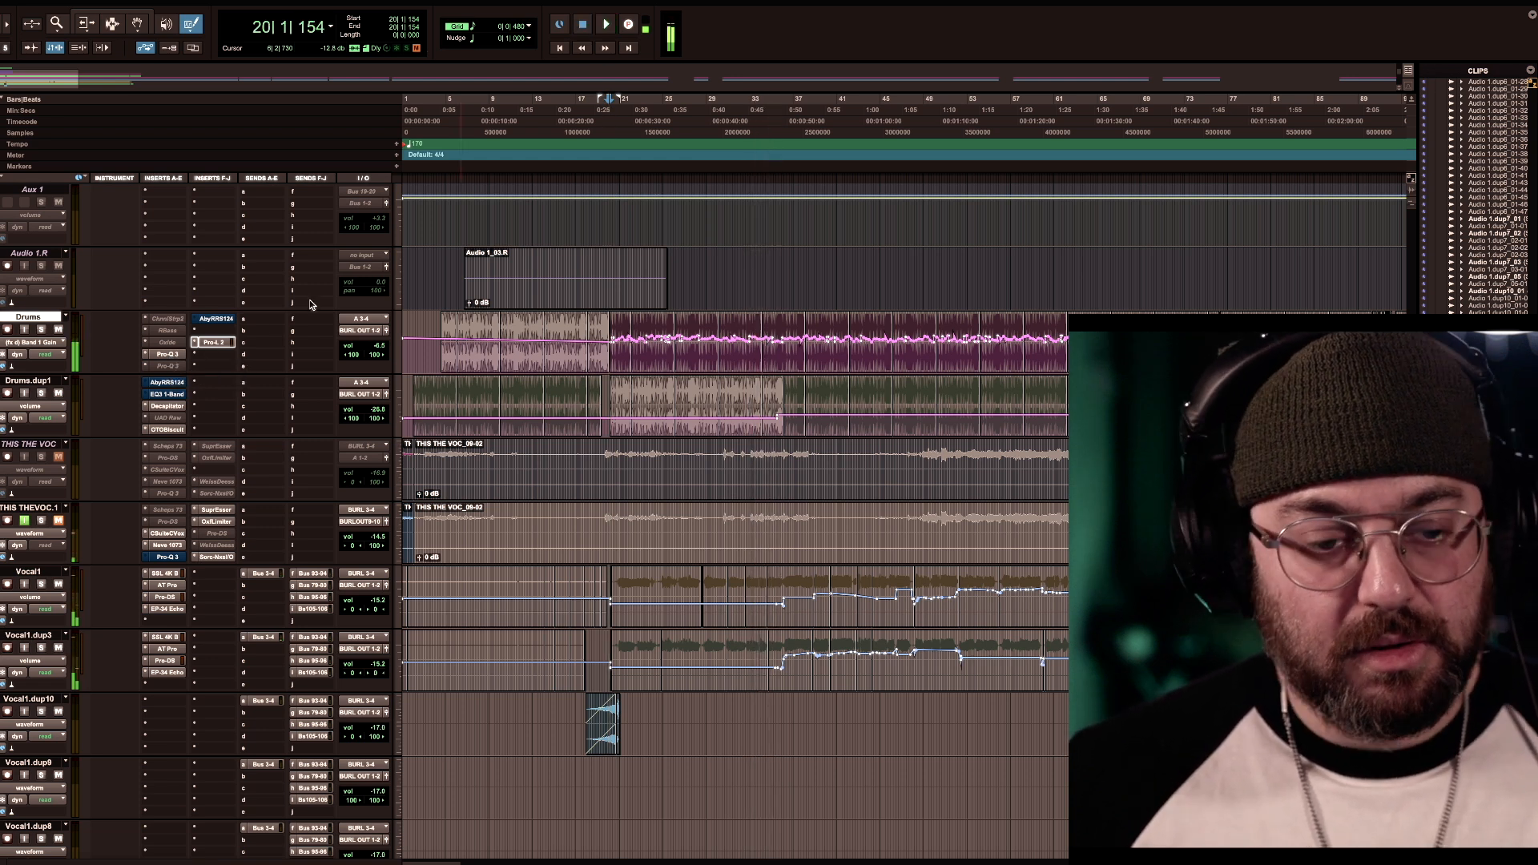
left_click(619, 124)
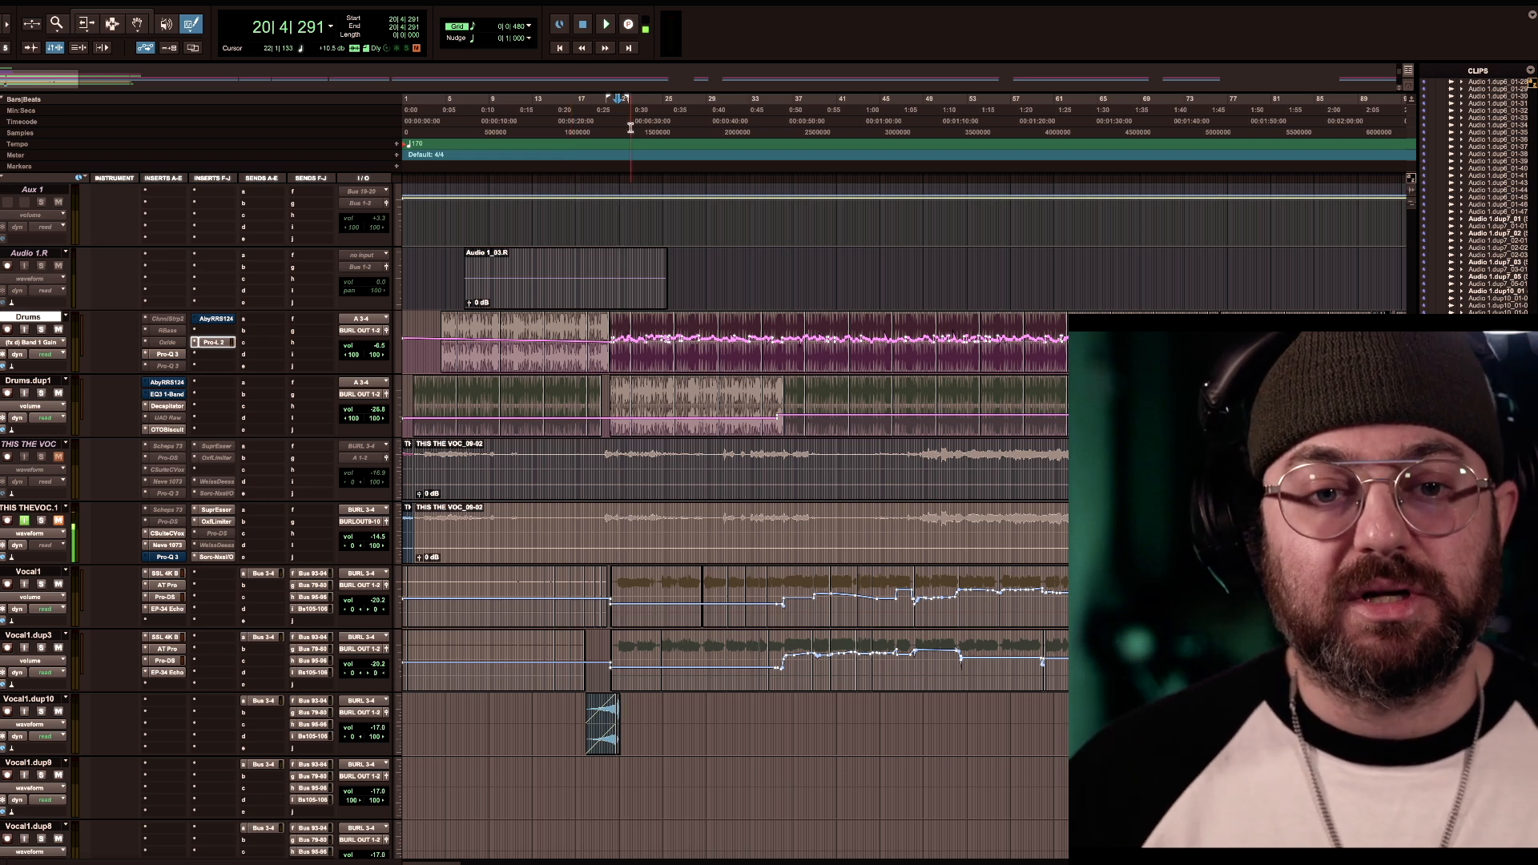
left_click(604, 122)
left_click(611, 120)
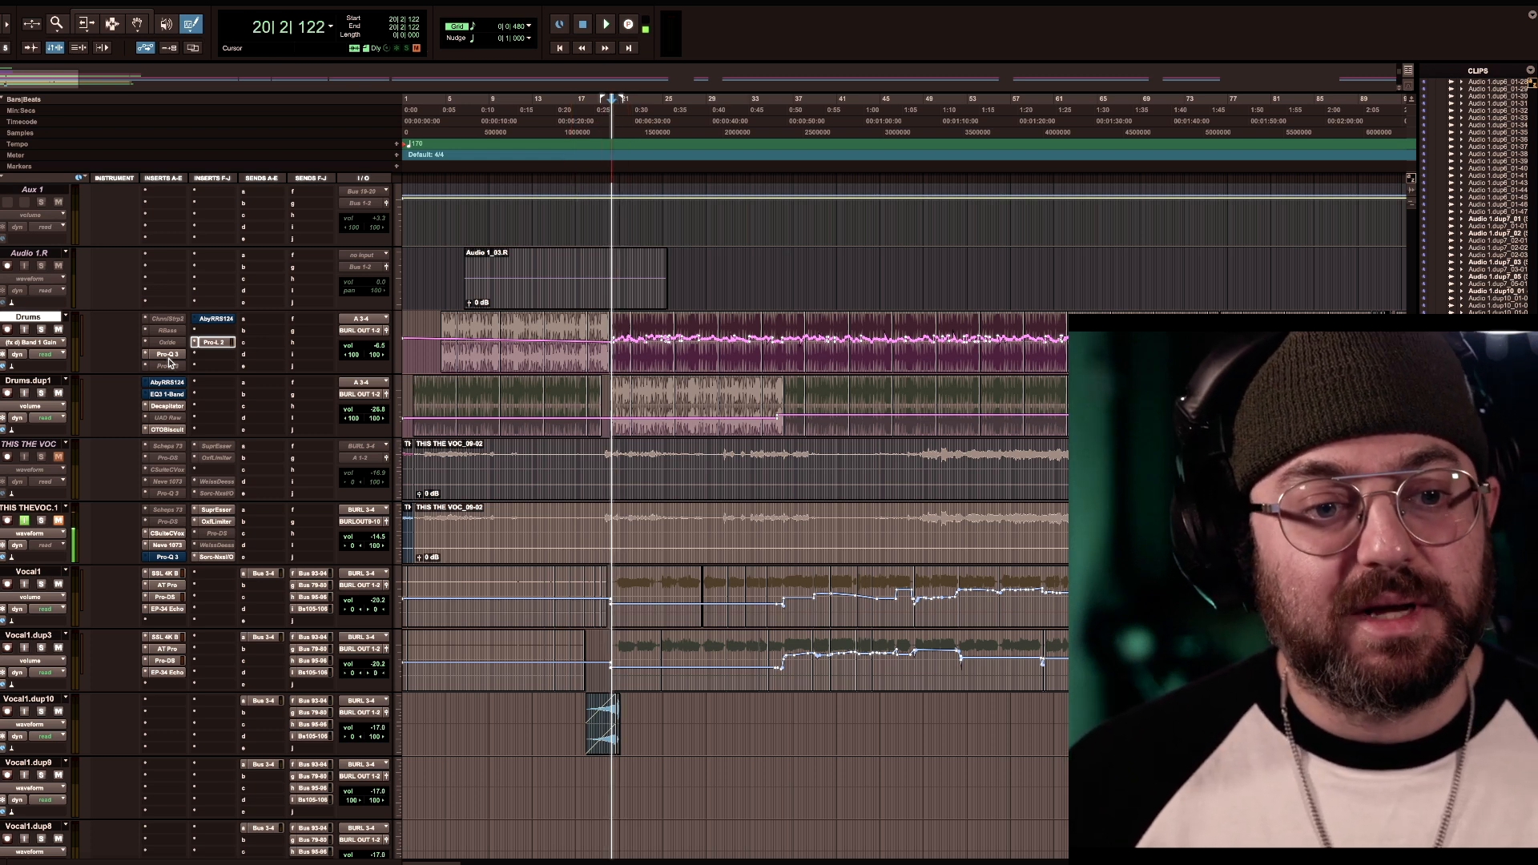
key("space")
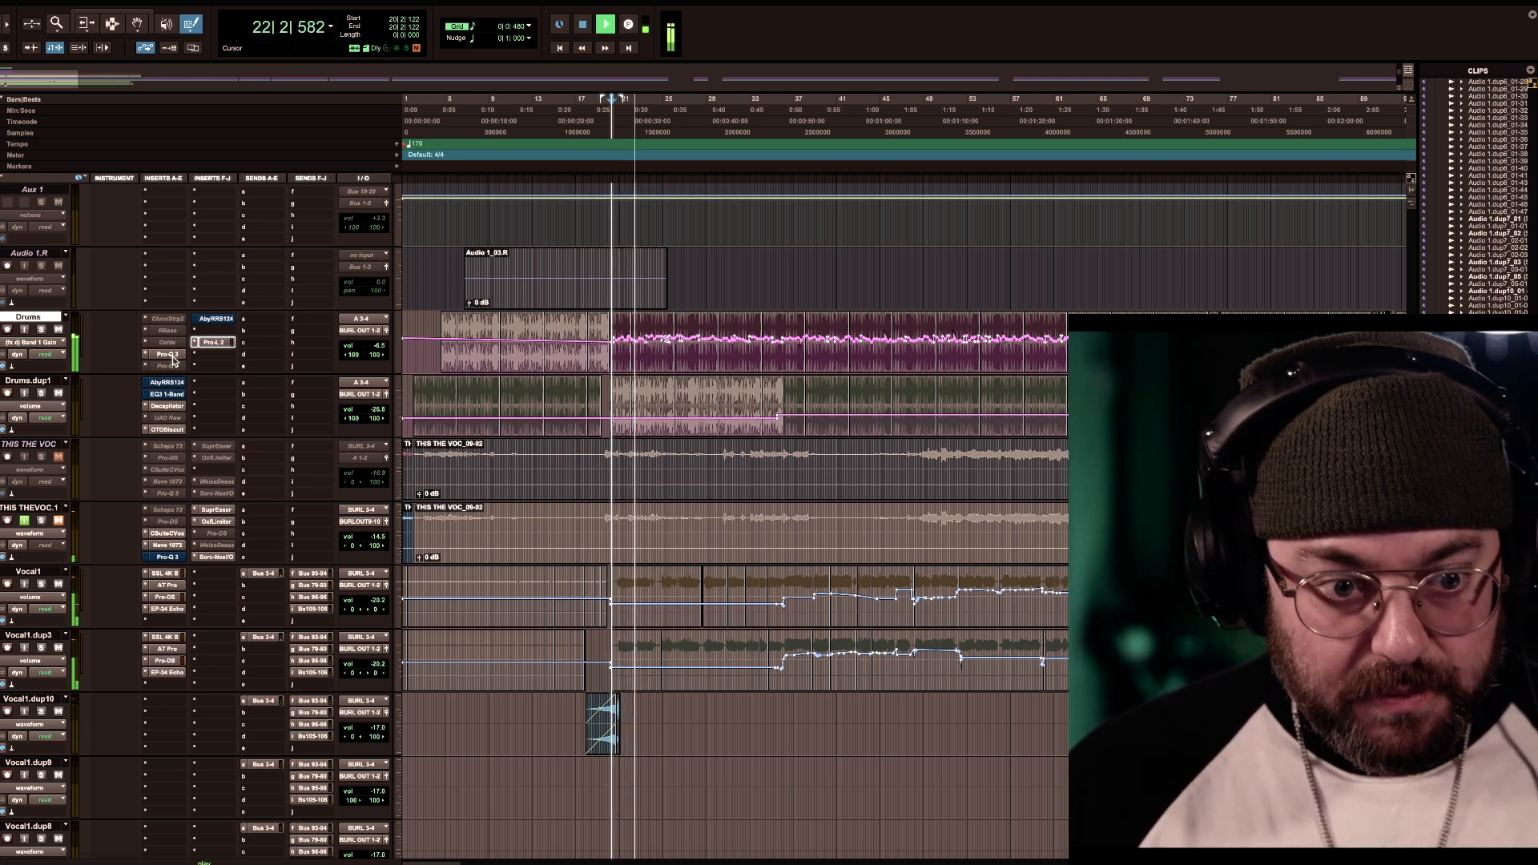
left_click(169, 355, "super")
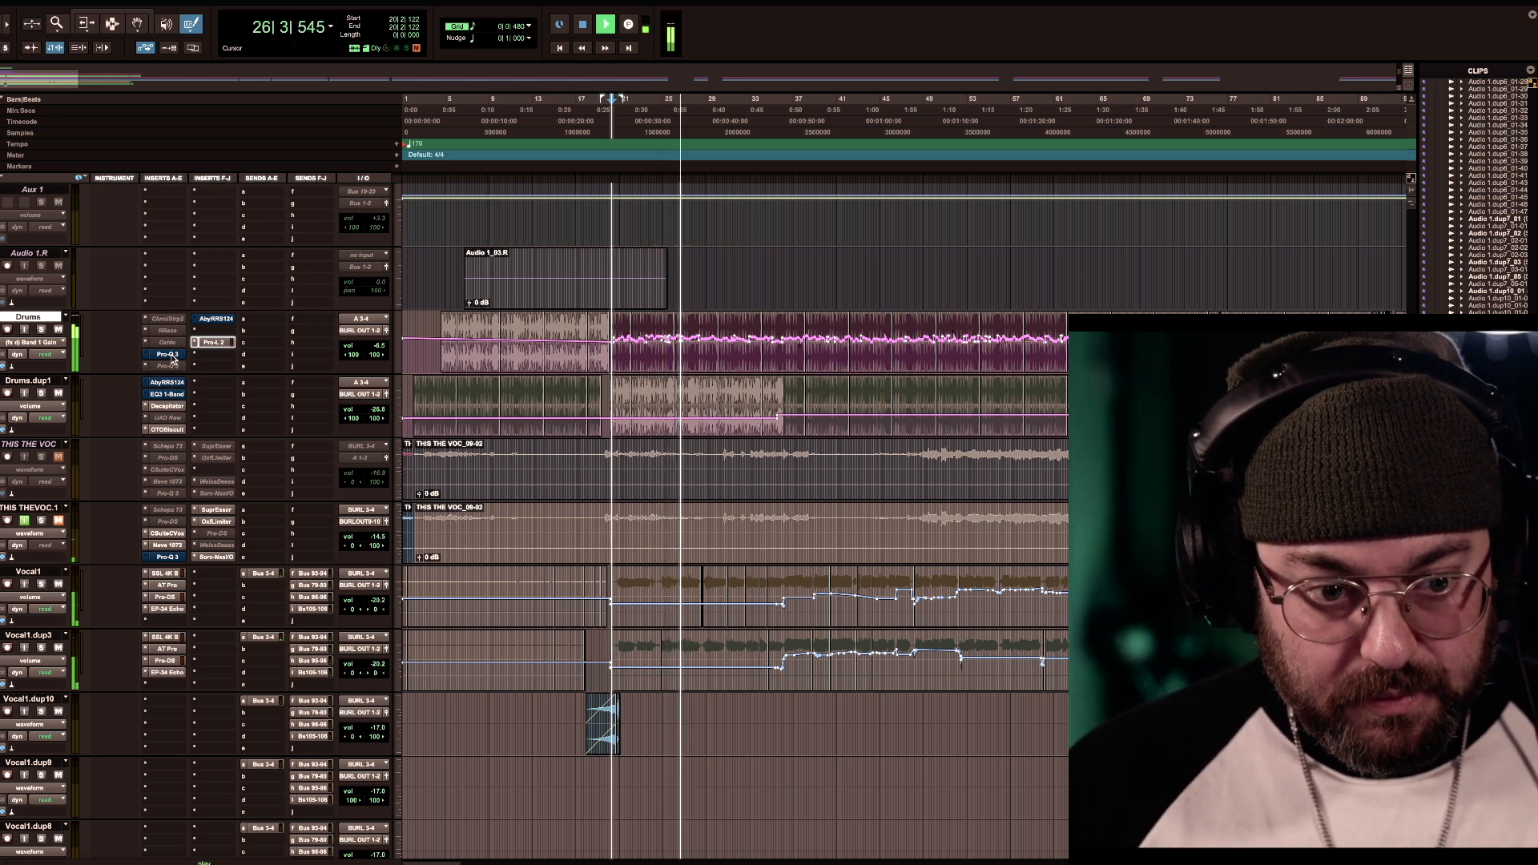
left_click(170, 355, "super")
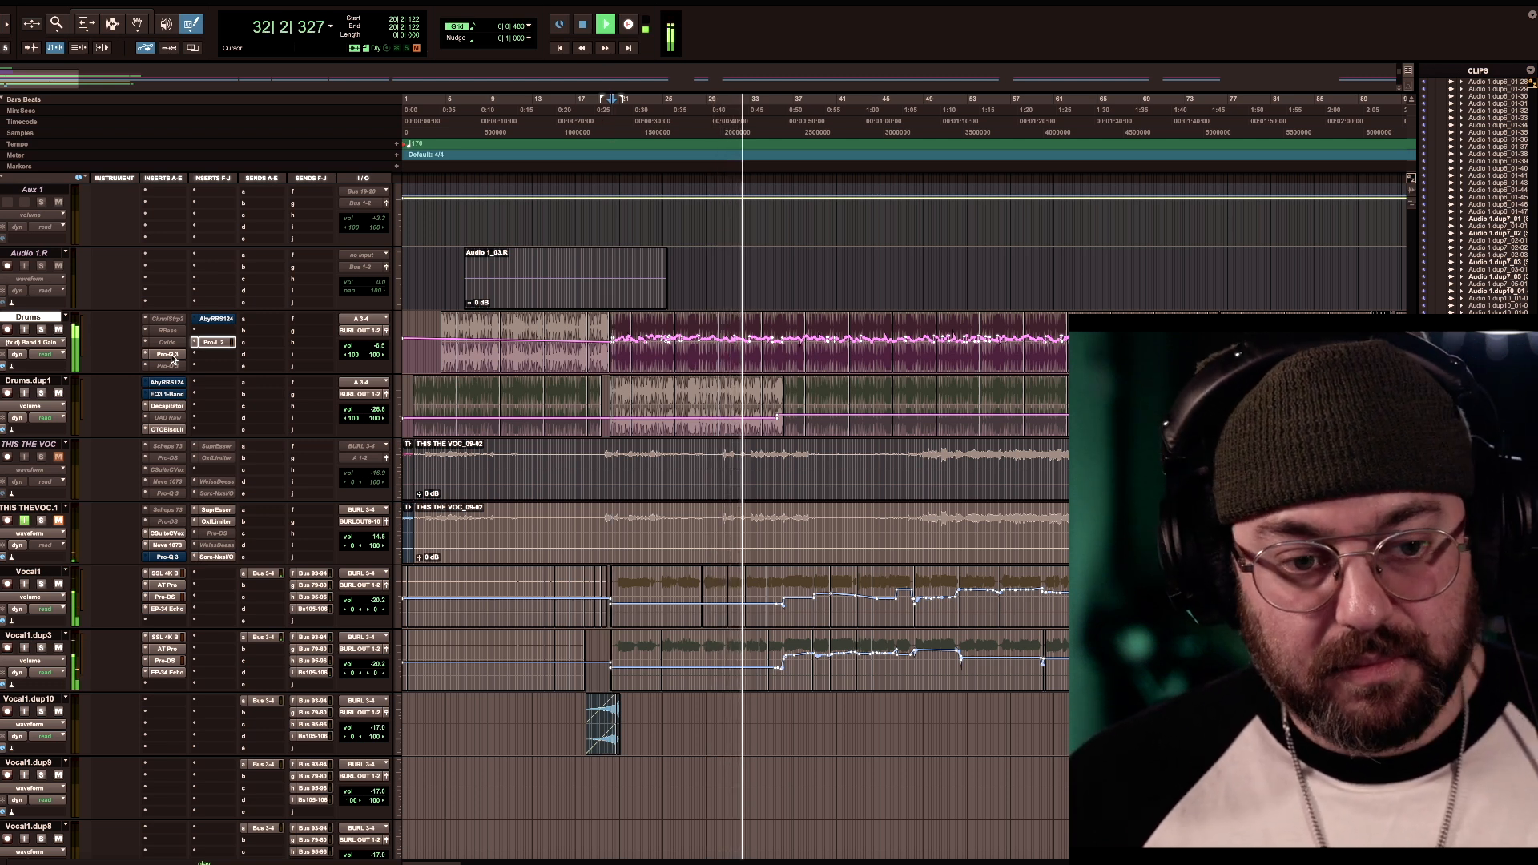
key("space")
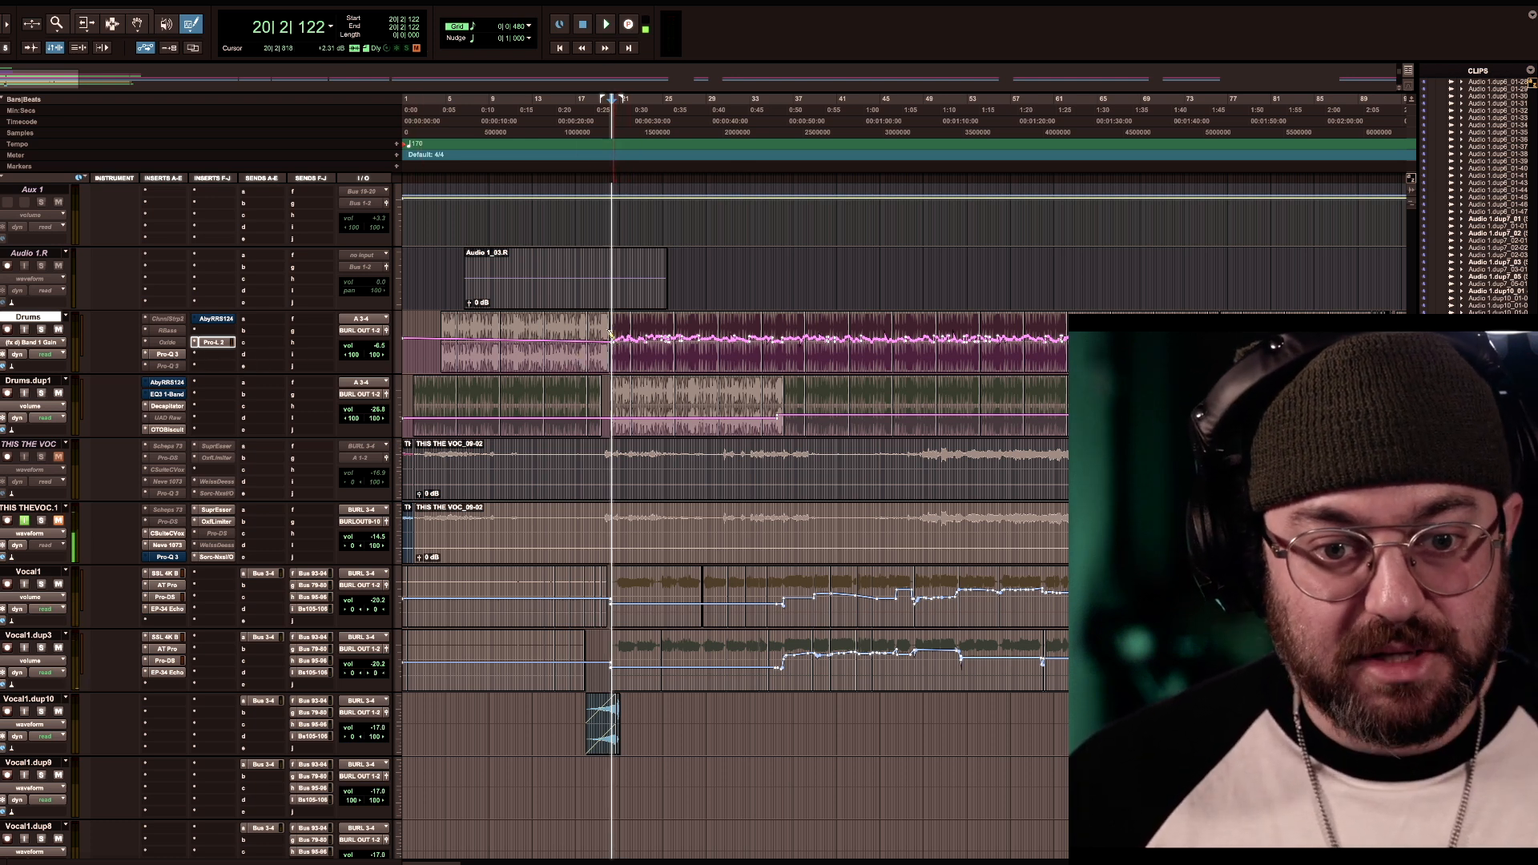
Draw exaggerated random Band 1 Gain automation across the Drums clips from about bar 20 onward, trying different amounts of variation
left_click_drag(669, 327, 691, 327)
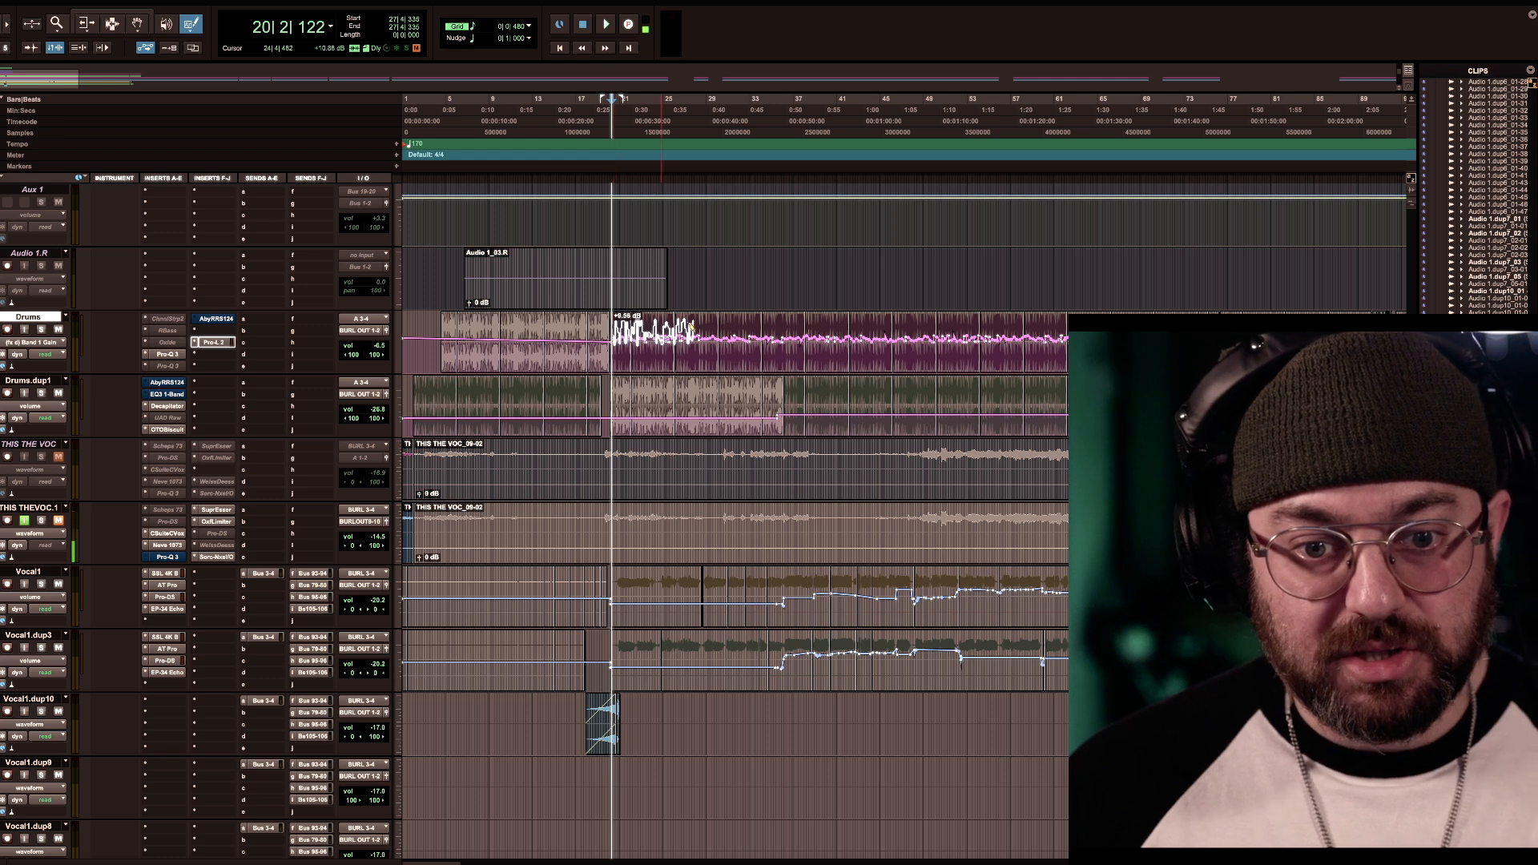
key("ctrl+z")
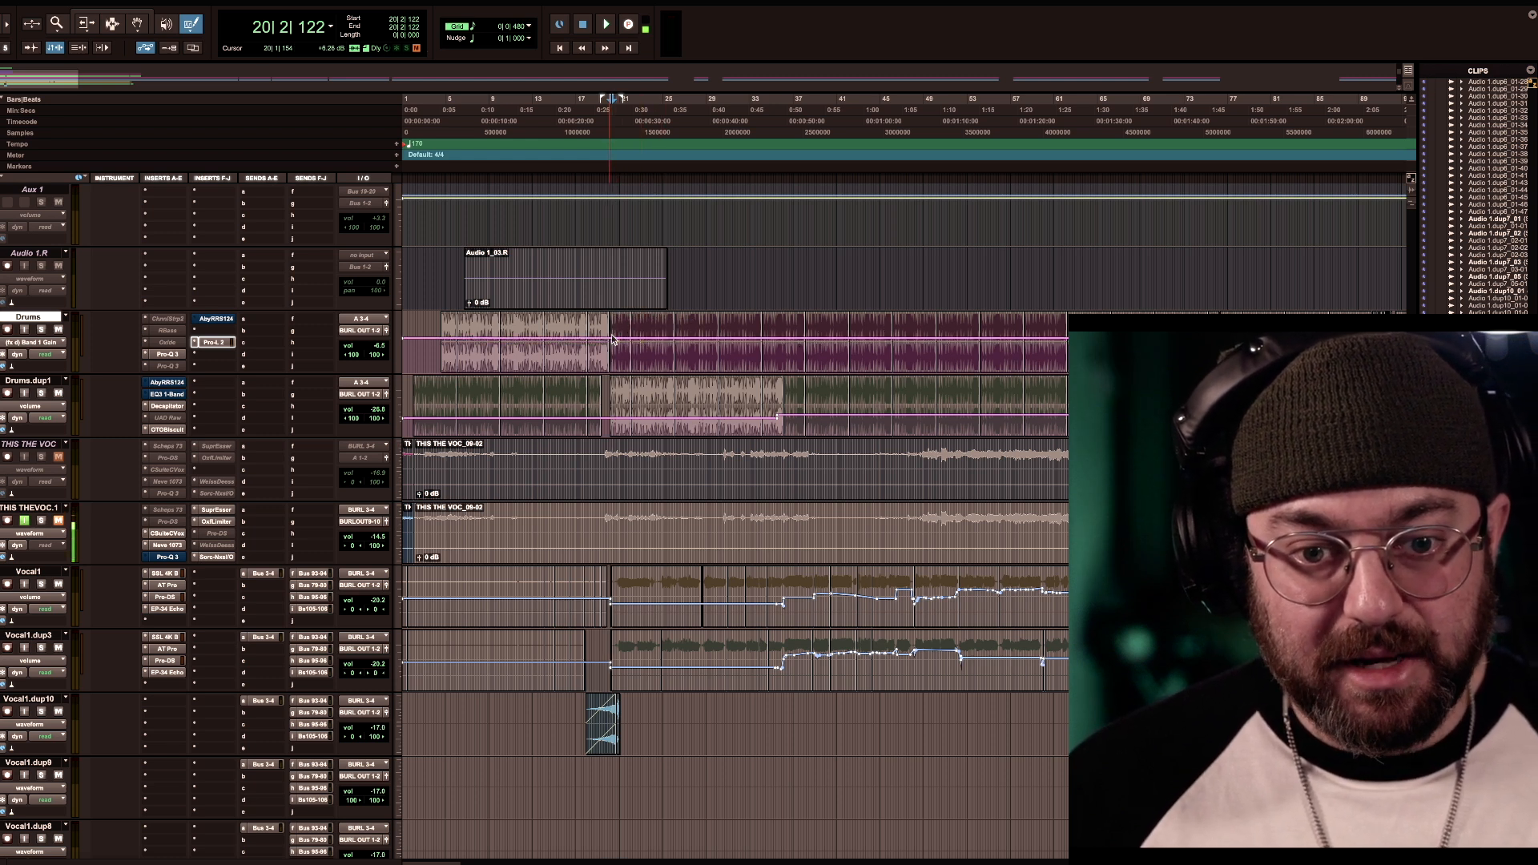
left_click_drag(667, 329, 1184, 336)
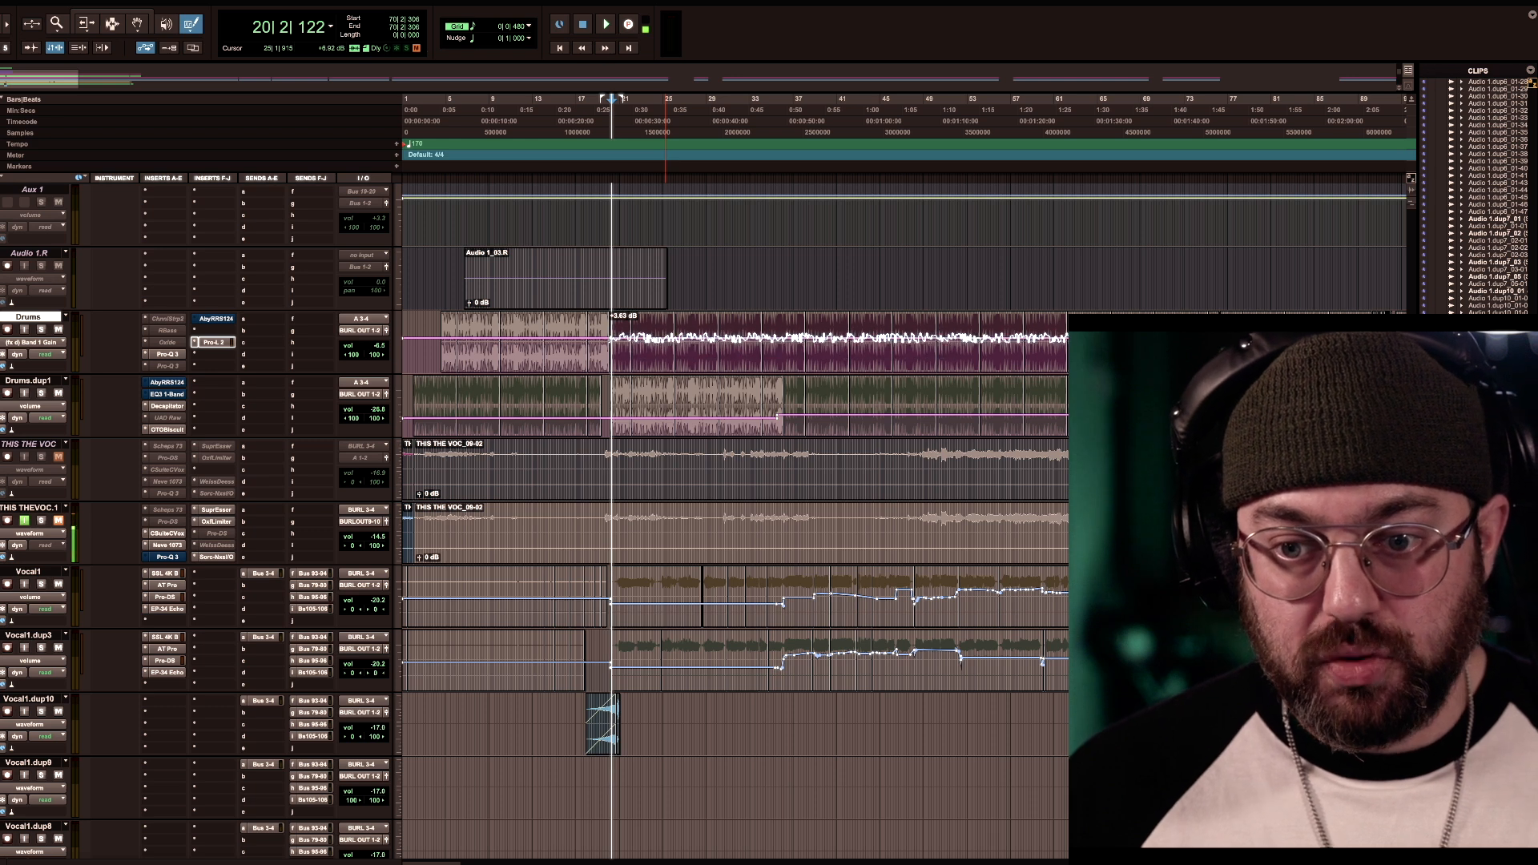
left_click_drag(613, 329, 1189, 330)
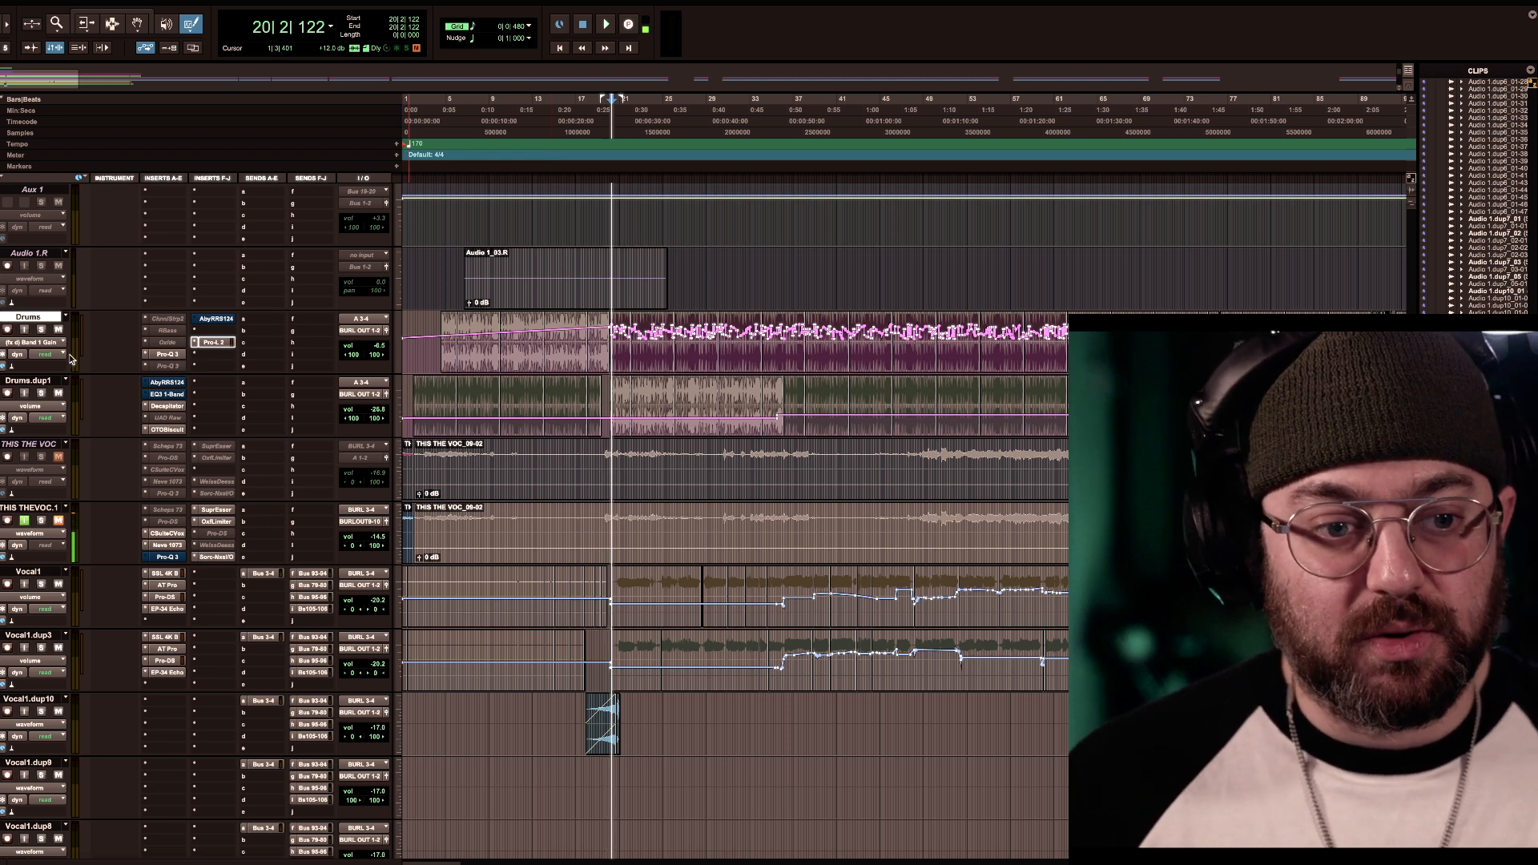
Switch the Drums track to Pro-Q 3 Band 1 Frequency automation and draw wide random variation from about bar 20 onward
left_click(48, 343)
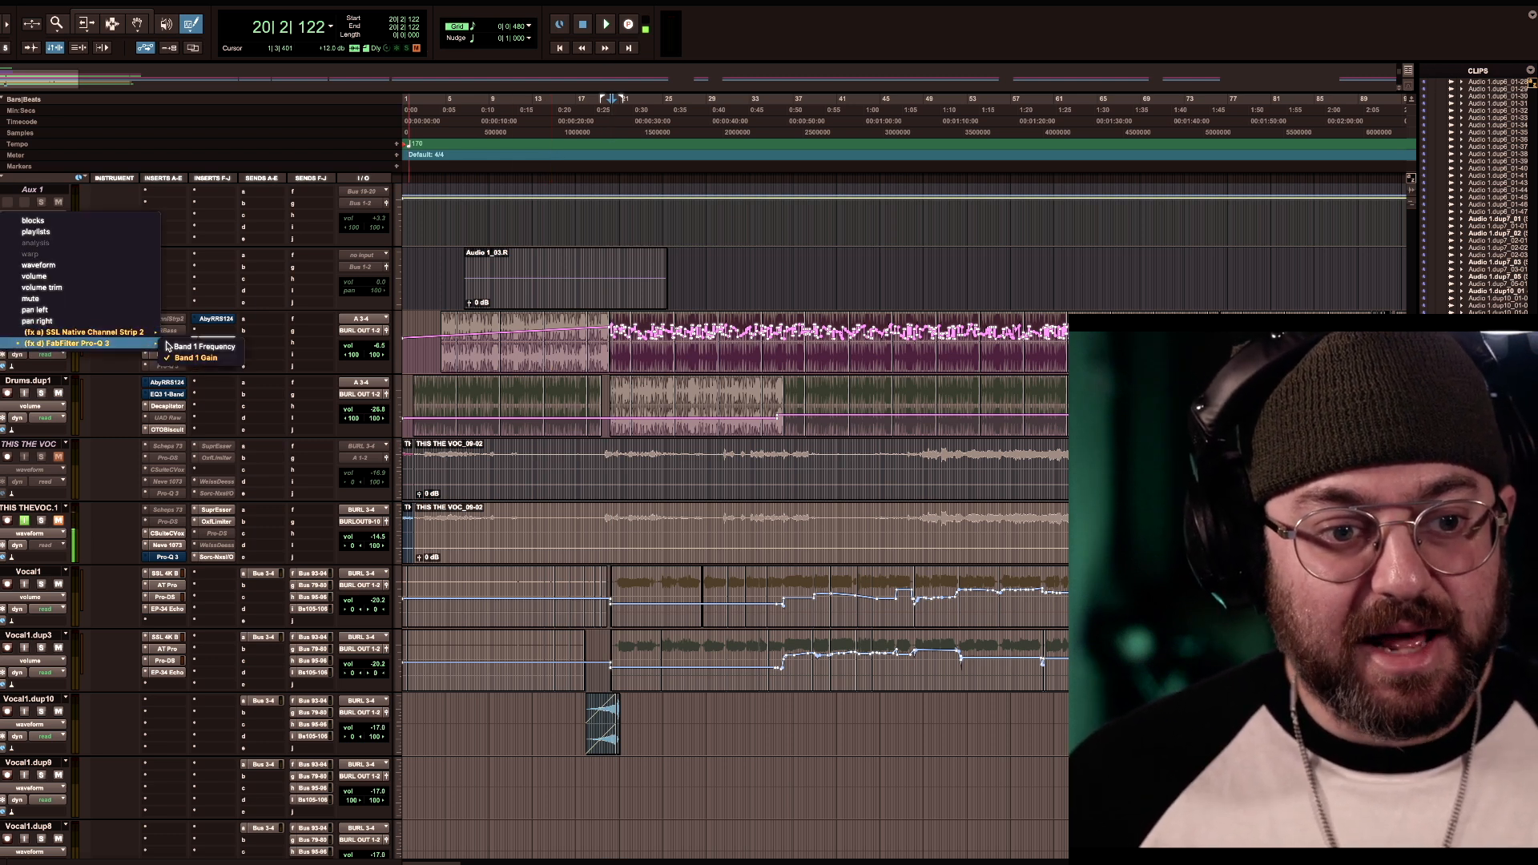
left_click(196, 358)
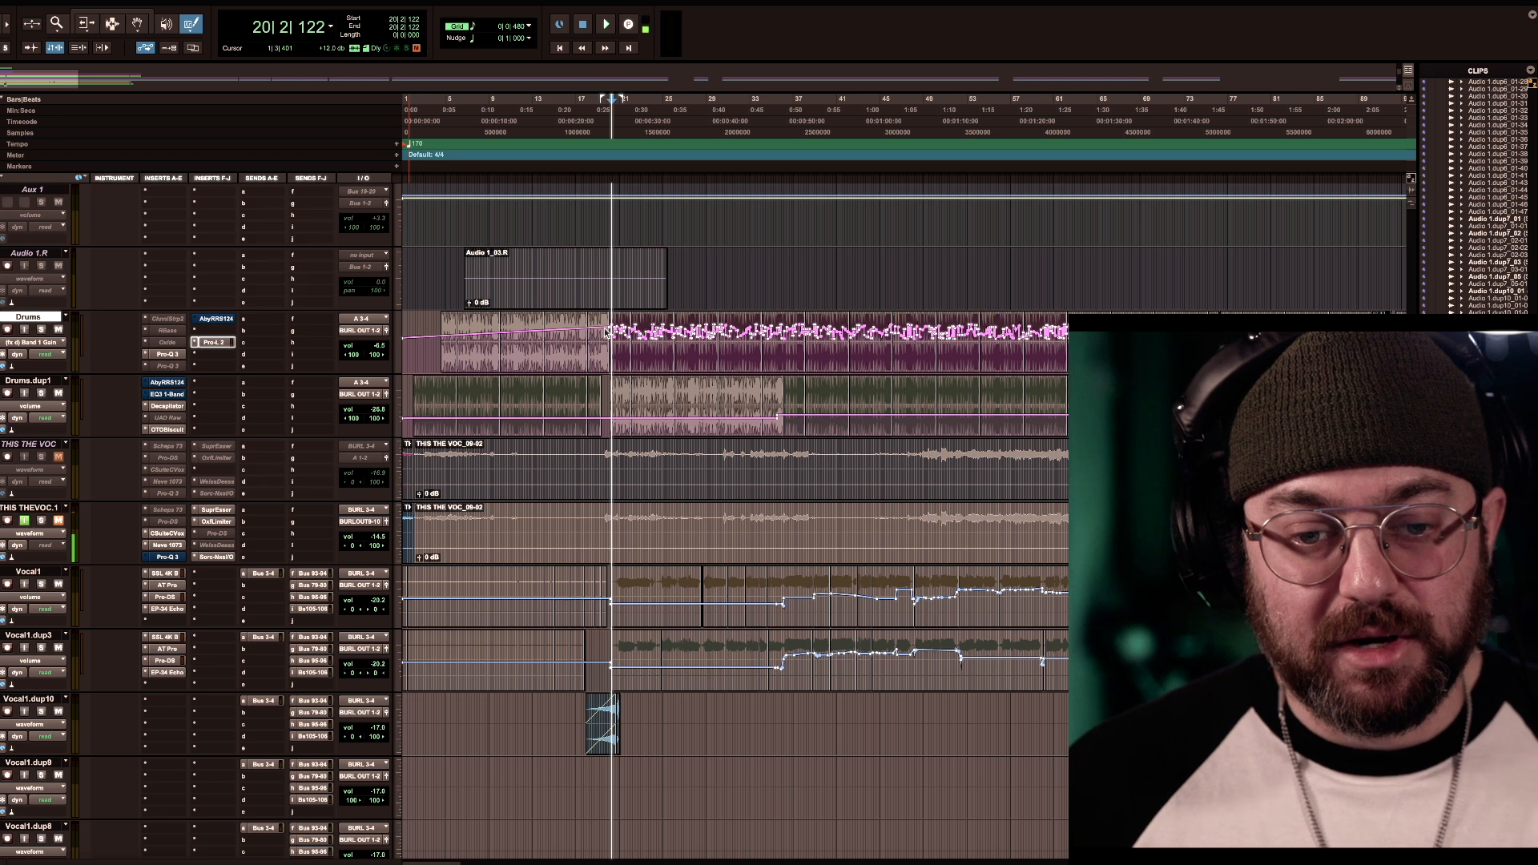
key("ctrl+super+Right")
mouse_move(611, 318)
left_mouse_down()
mouse_move(1211, 321)
mouse_move(641, 321)
left_mouse_up()
left_click_drag(641, 320, 1211, 321)
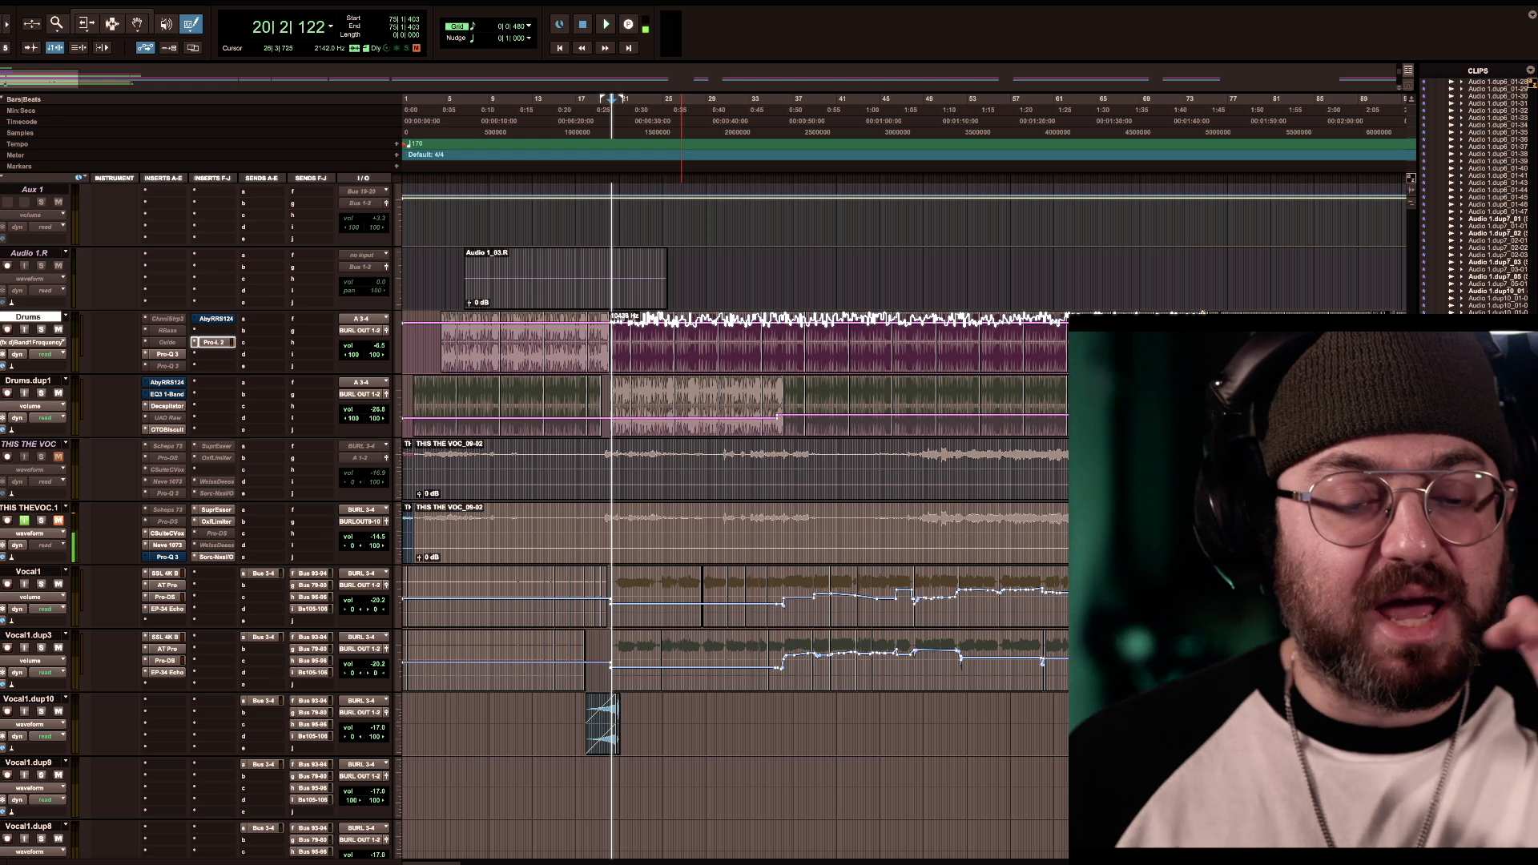
left_click_drag(1070, 320, 641, 328)
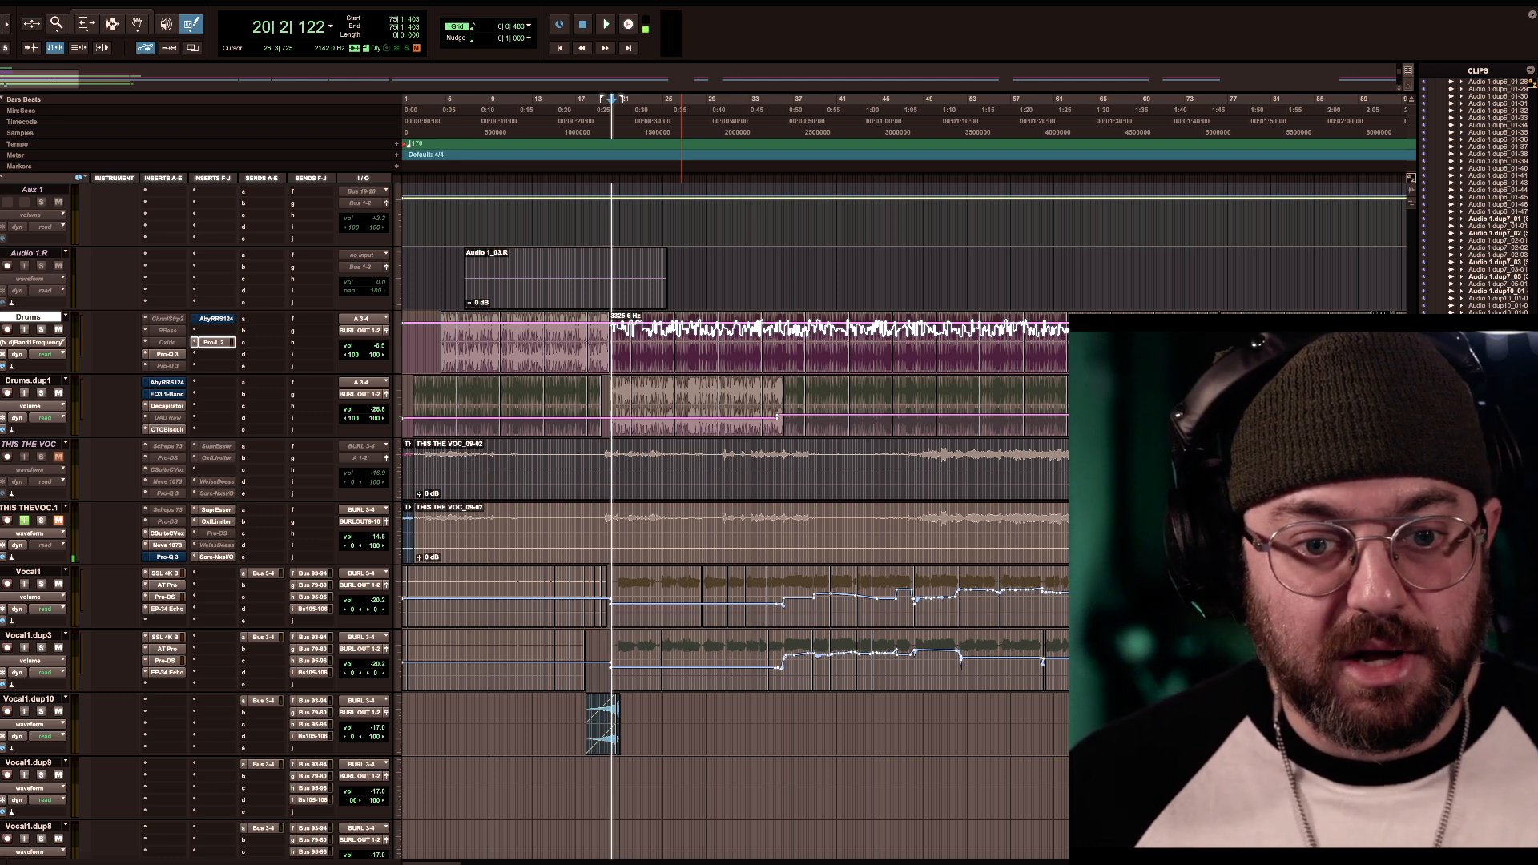
left_click_drag(1206, 329, 1207, 327)
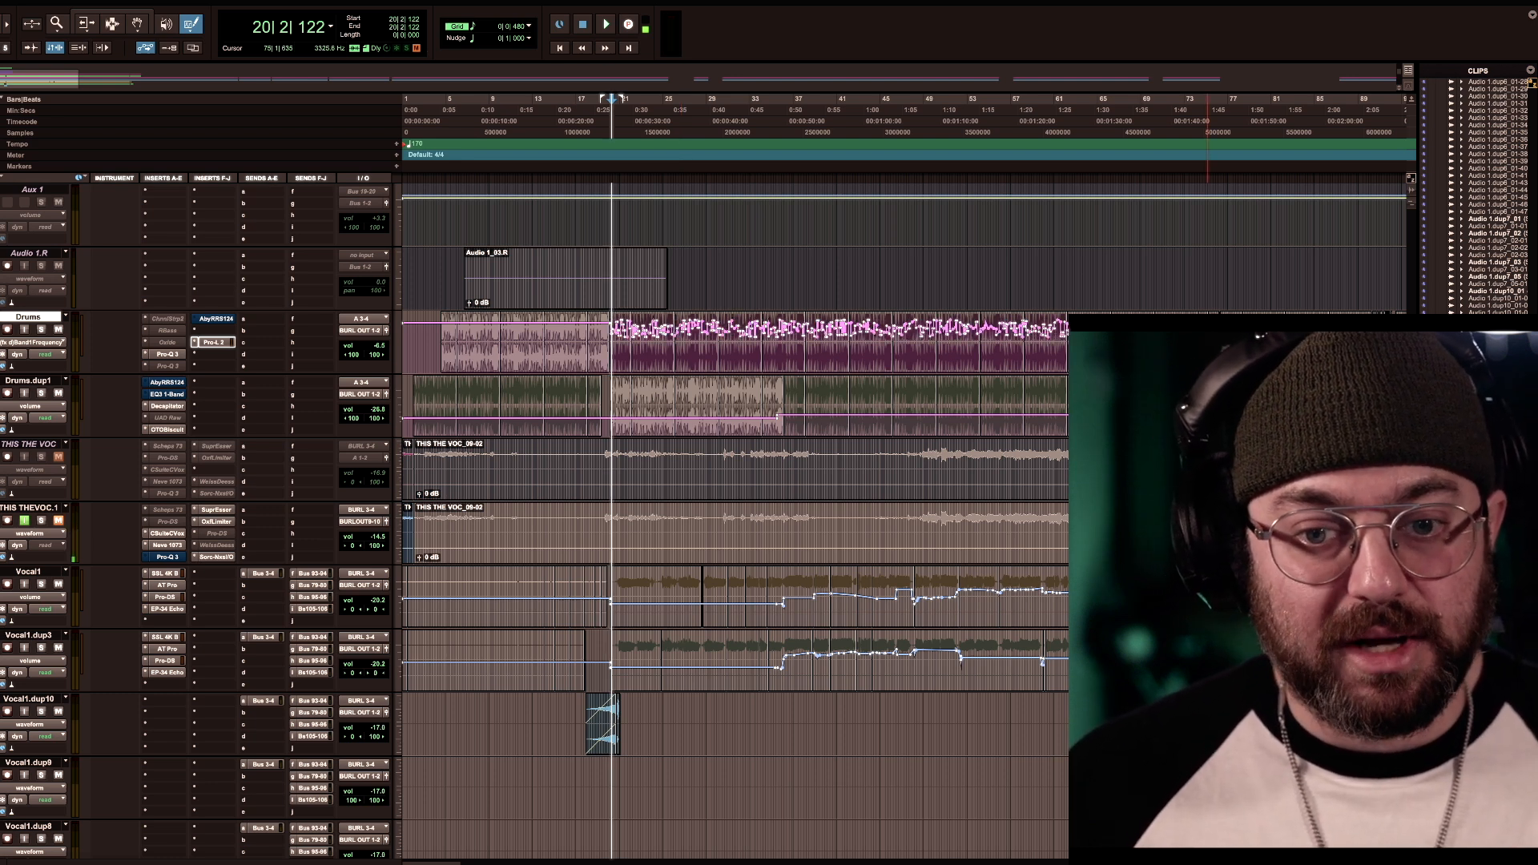
Play from about bar 19 to compare the drums with and without the exaggerated Pro-Q 3 movement
left_click(605, 139)
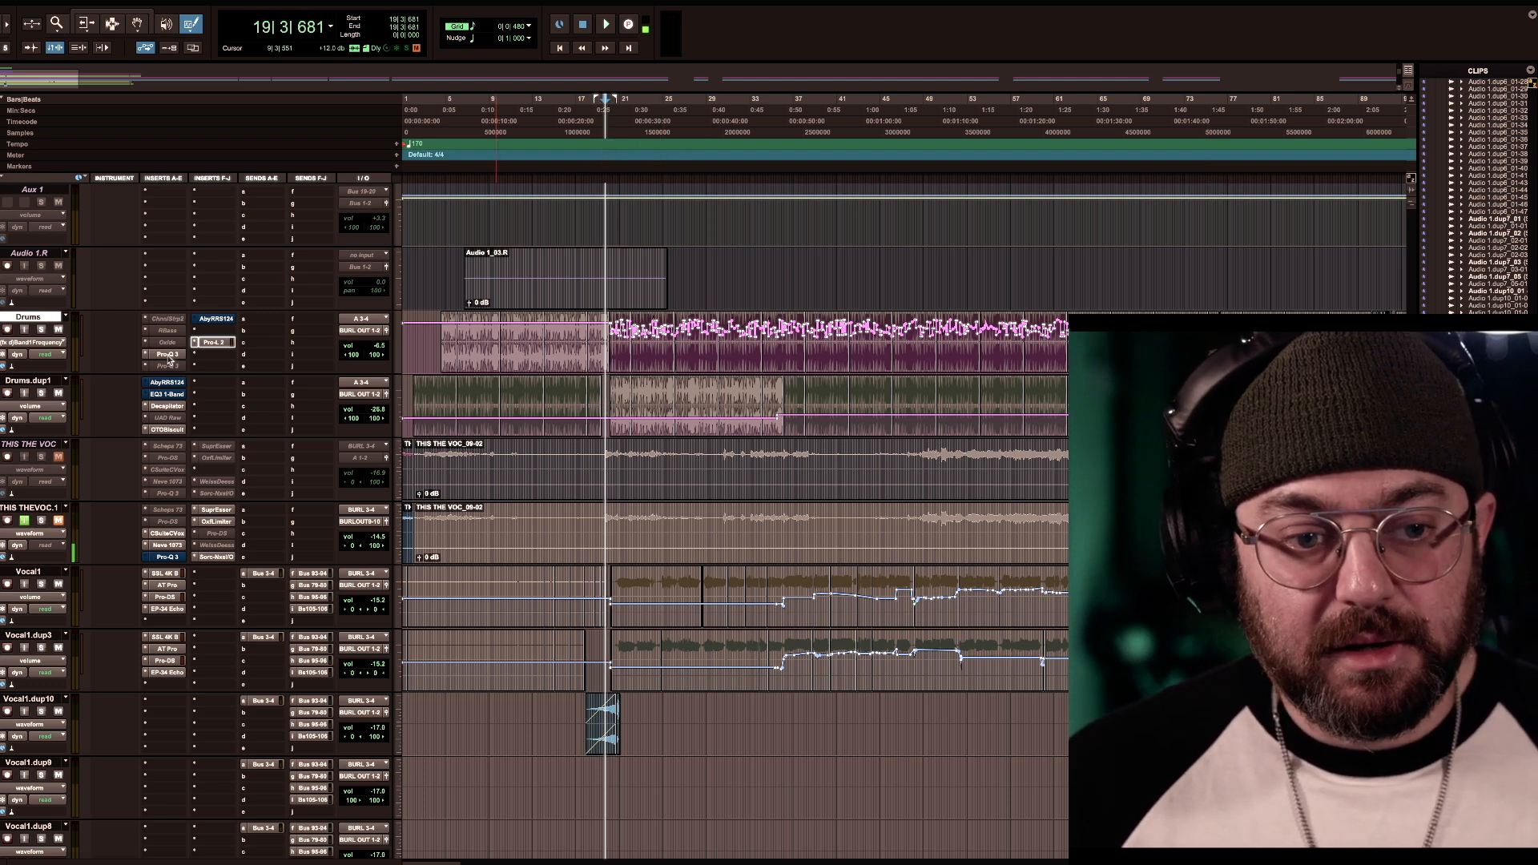
scroll(448, 310, "down", 1)
scroll(448, 309, "up", 2)
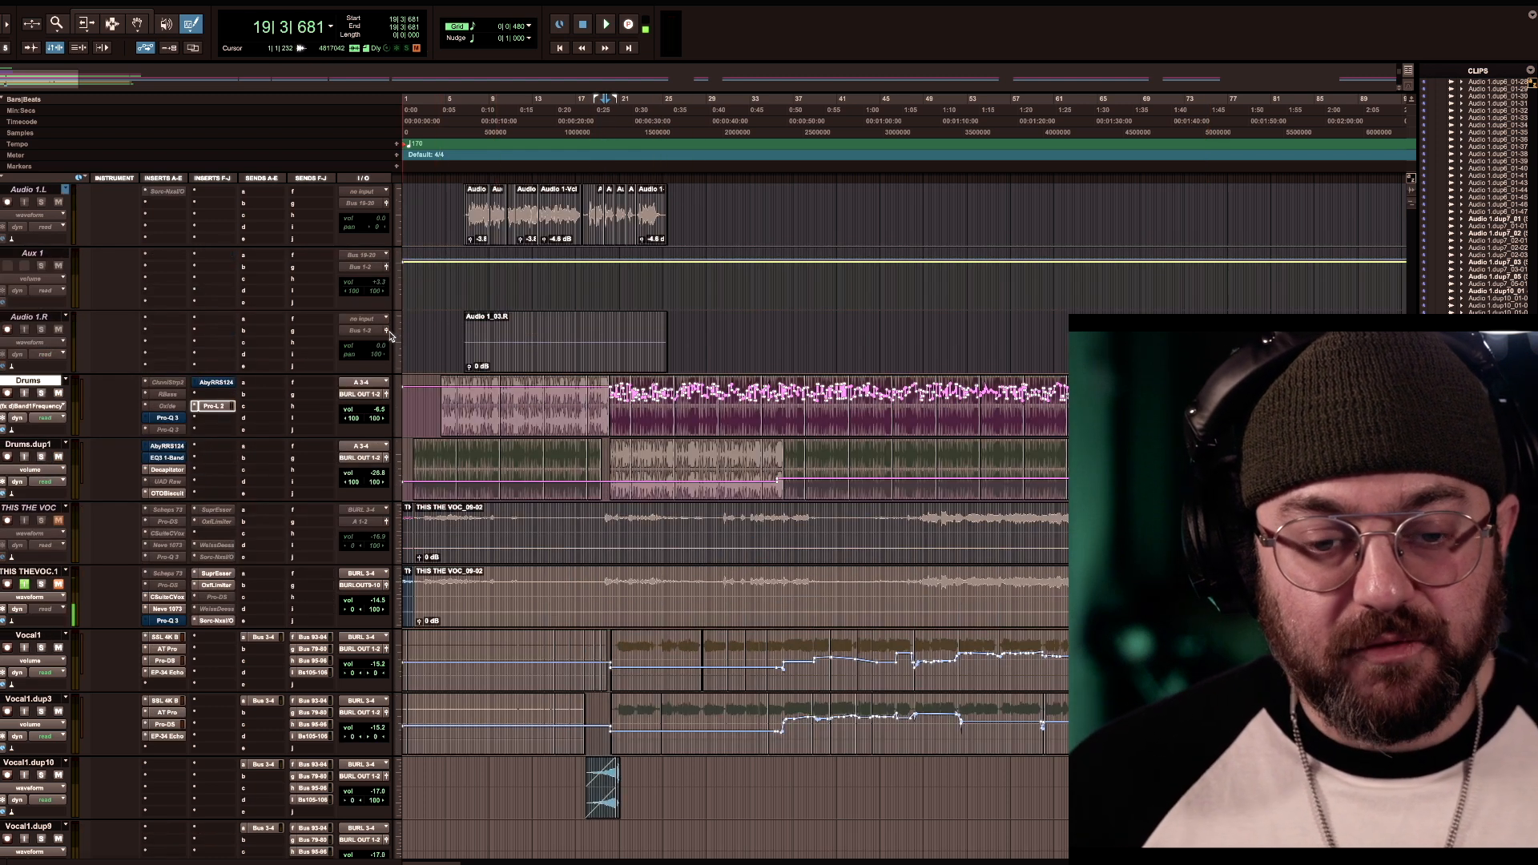
key("space")
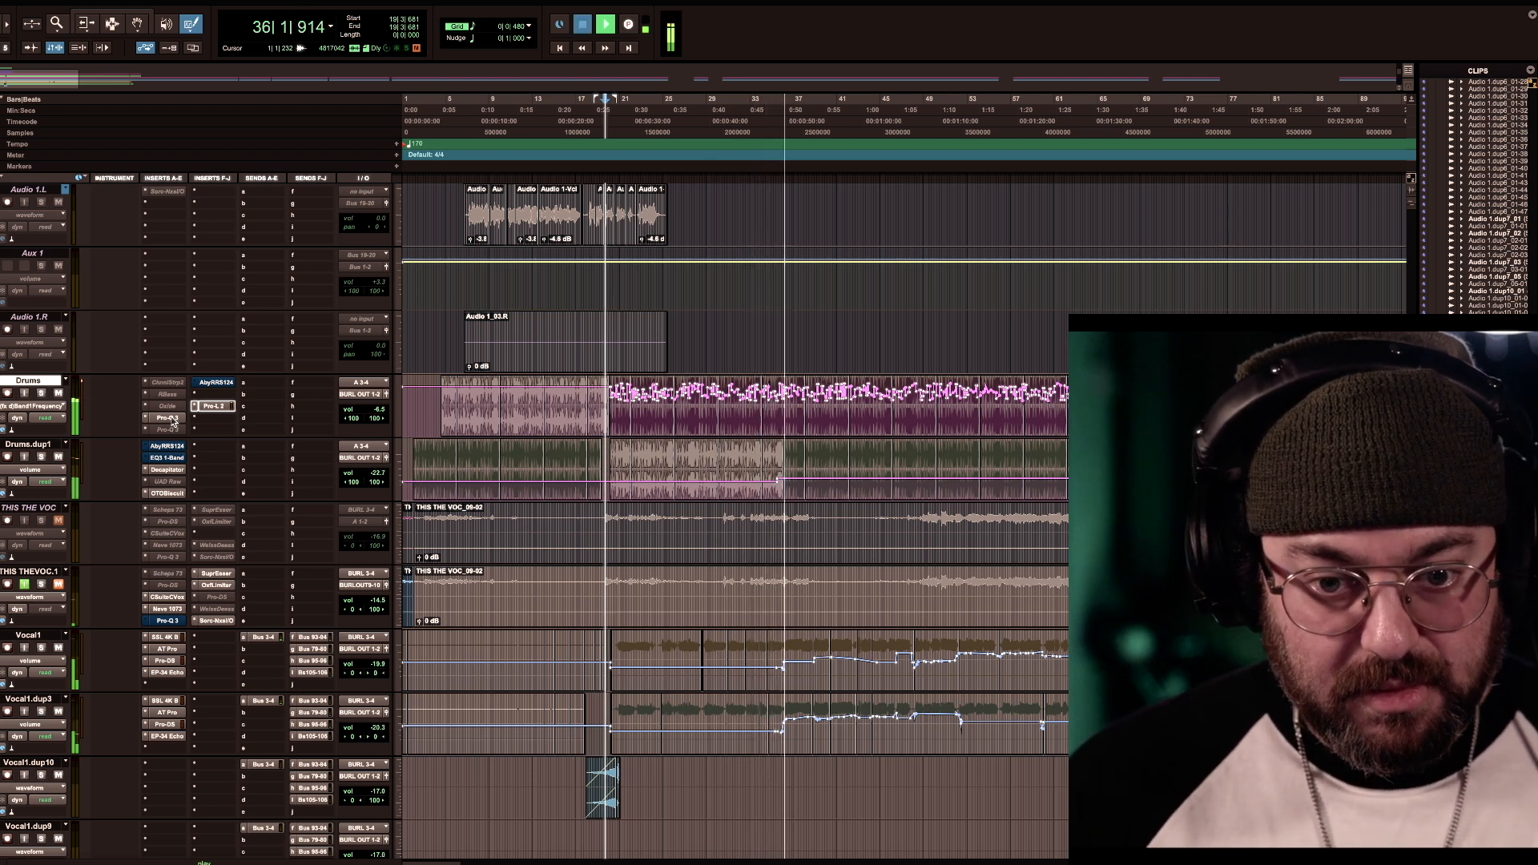
key("space")
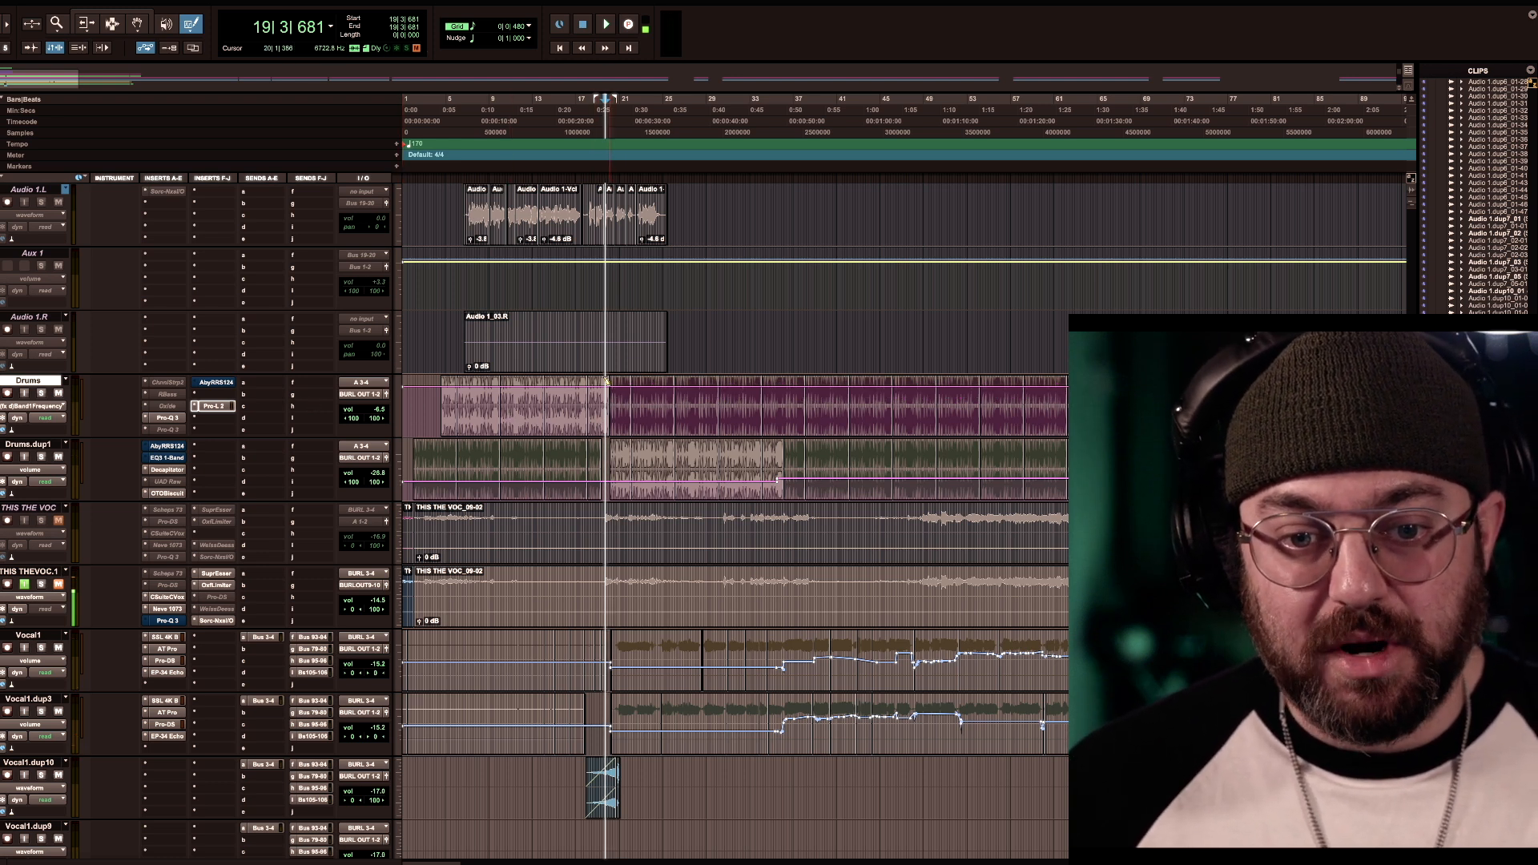
Redraw narrow random Band 1 Frequency automation across the Drums clips from about bar 20 onward, and switch the automation view to Band 1 Gain
mouse_move(637, 384)
left_mouse_down()
mouse_move(1065, 388)
mouse_move(882, 388)
left_mouse_up()
left_click_drag(1206, 389, 1207, 390)
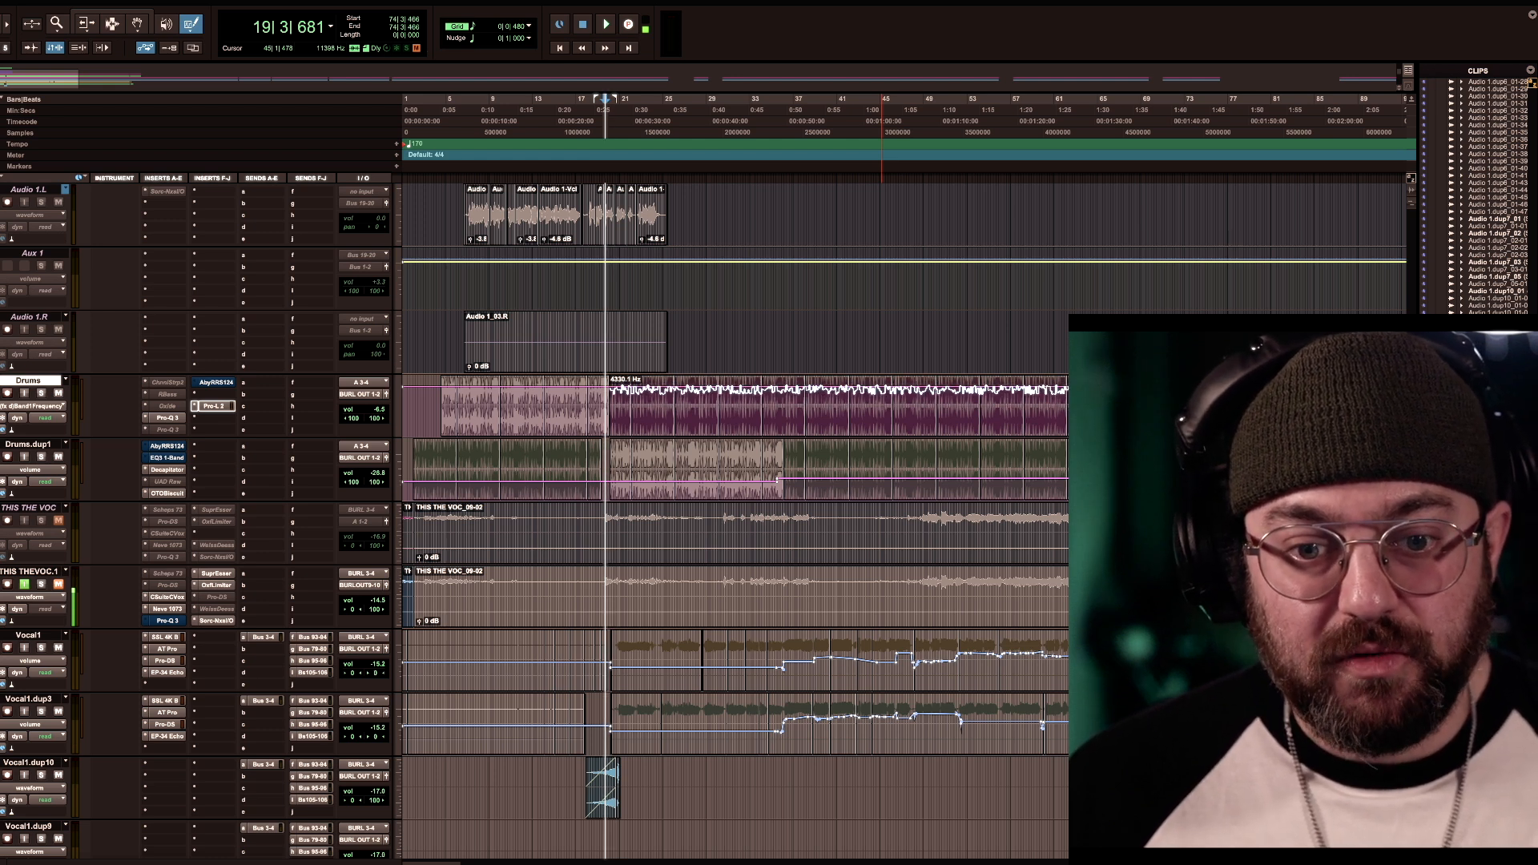
left_click_drag(1208, 390, 1207, 390)
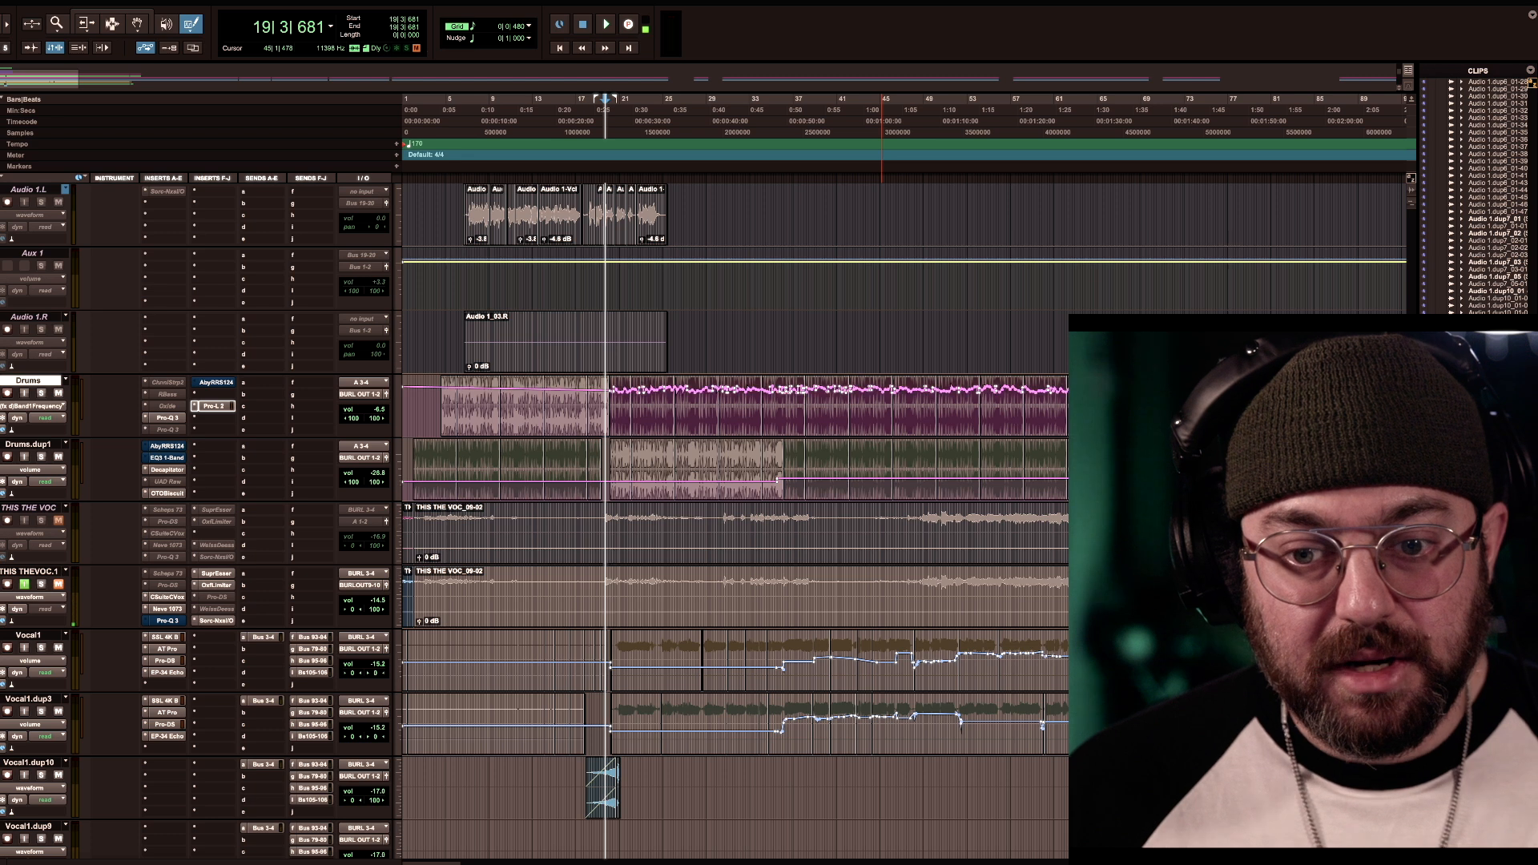
left_click(44, 418)
left_click(481, 407)
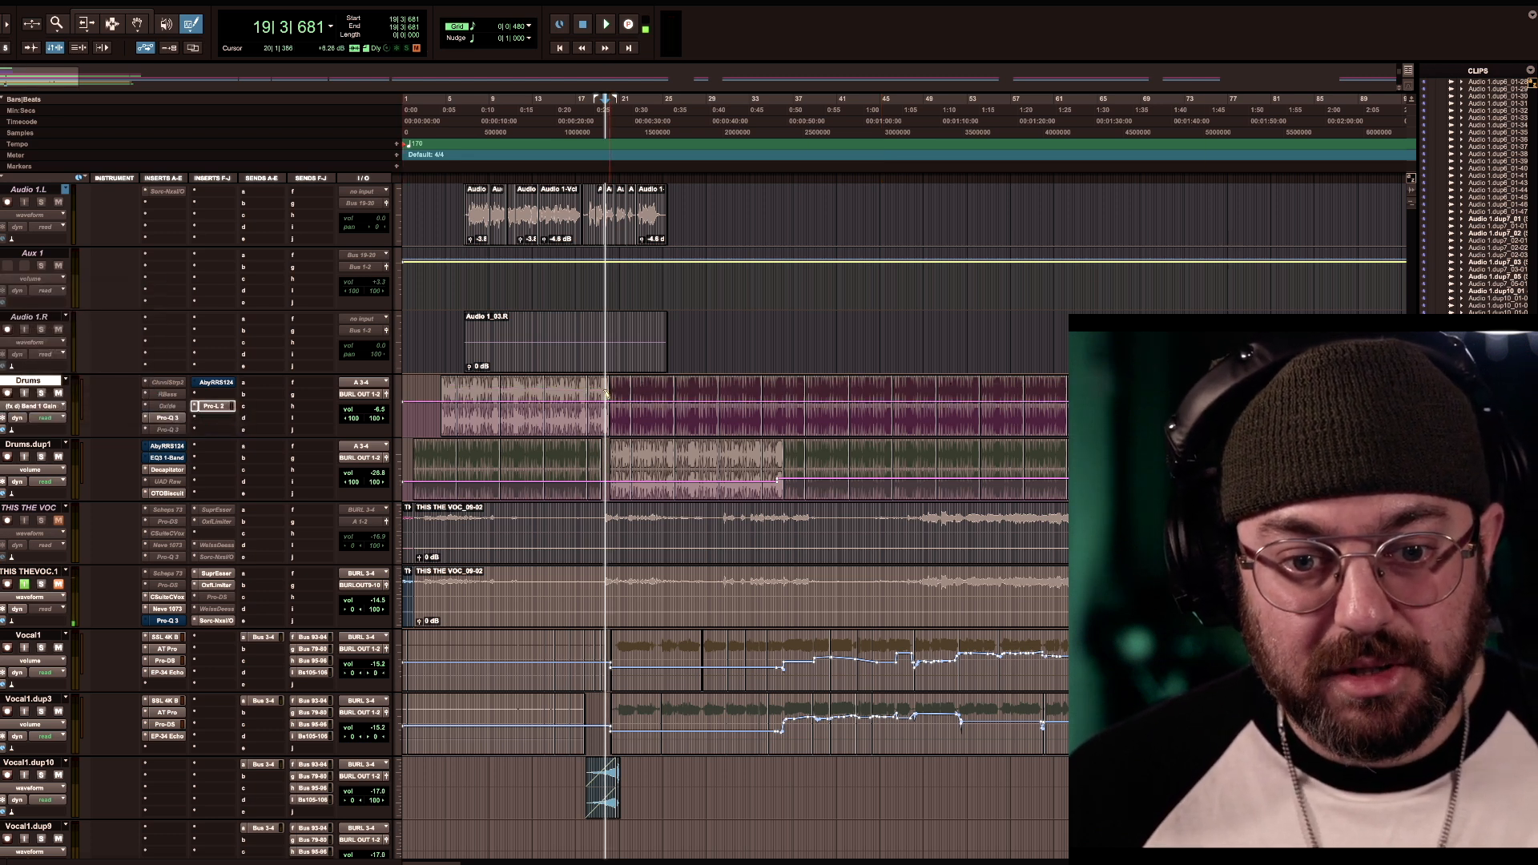
Draw moderate random Band 1 Gain automation across the Drums clips from about bar 20 onward and audition it from about bar 19
left_click_drag(744, 404, 1070, 402)
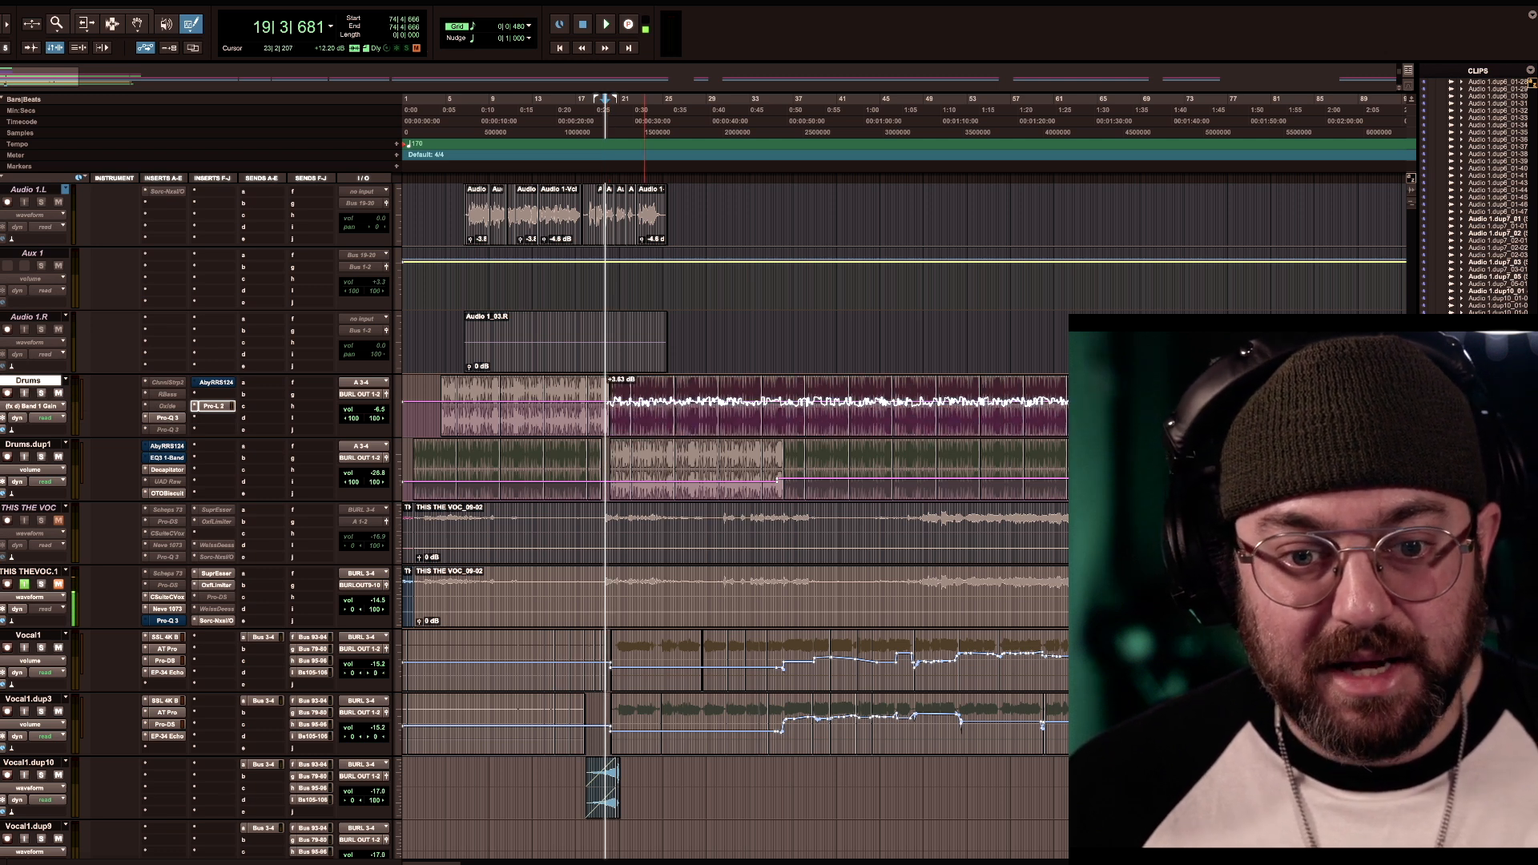
left_click_drag(1208, 402, 1208, 404)
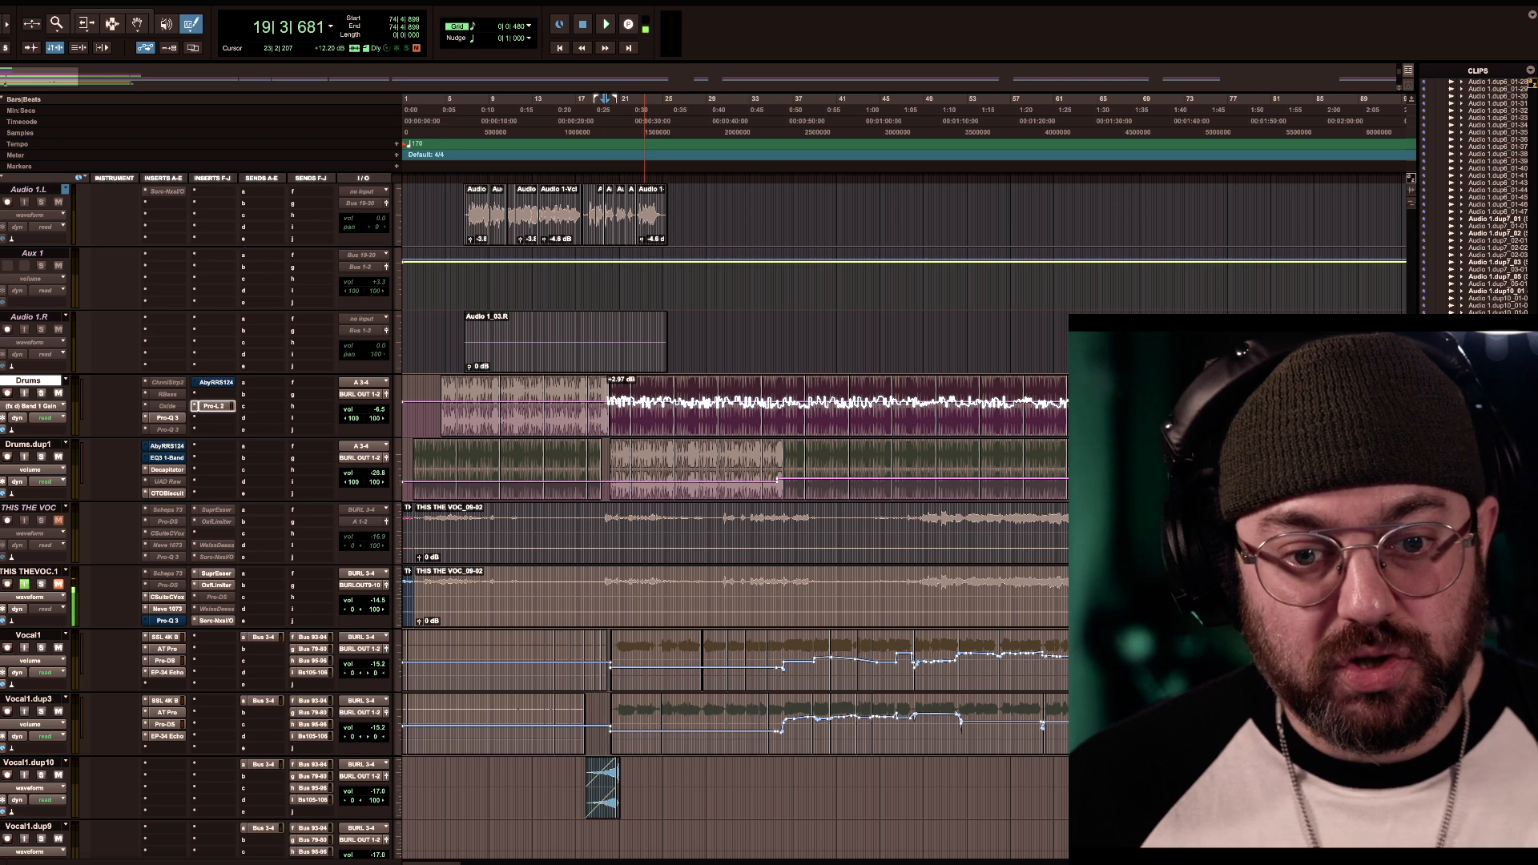
left_click_drag(1207, 403, 1208, 404)
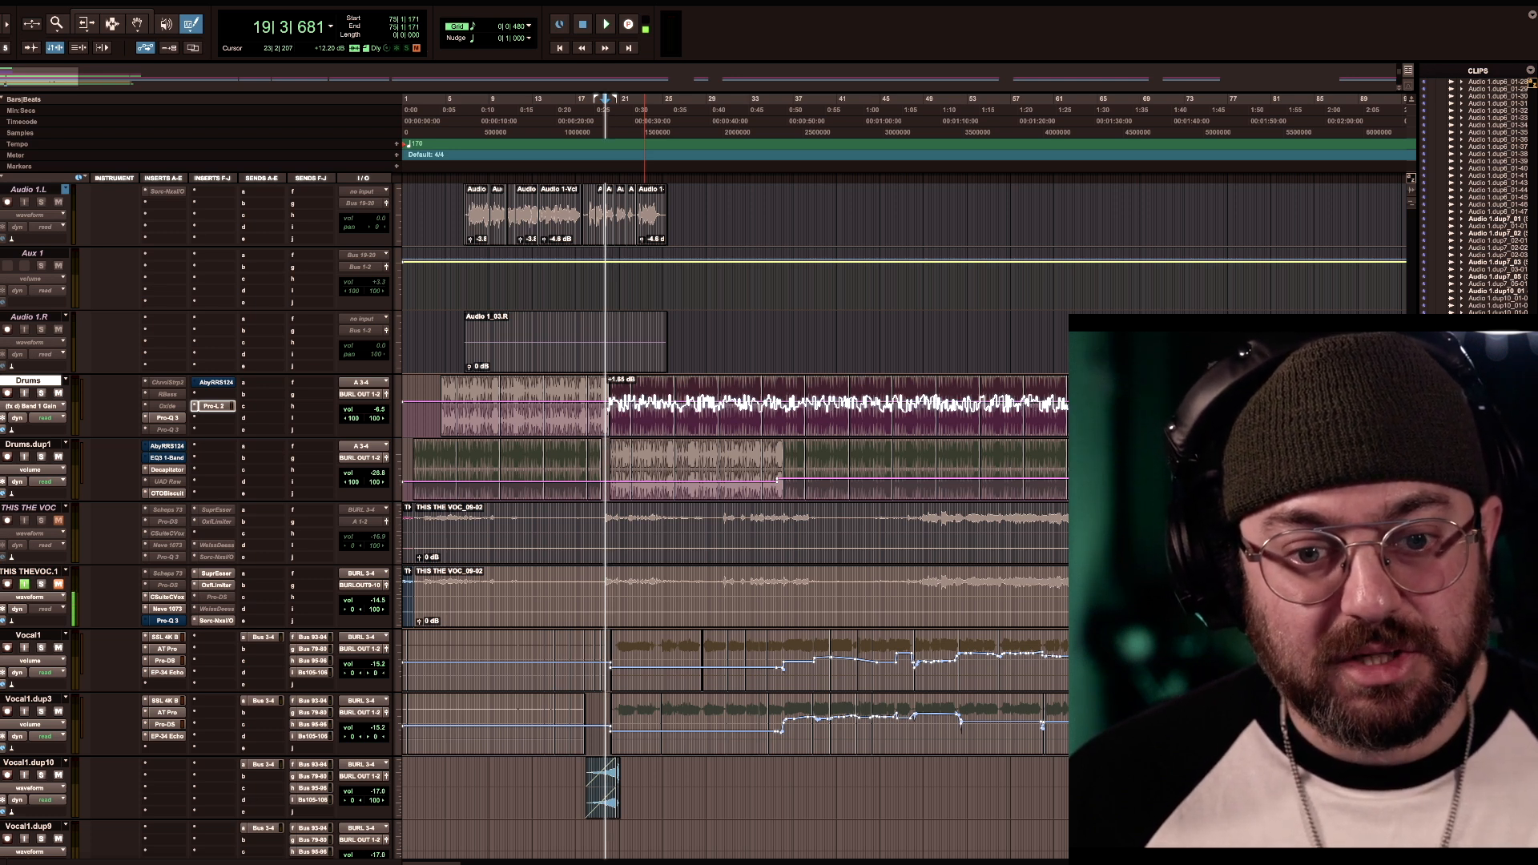
key("ctrl+z")
key("ctrl+z")
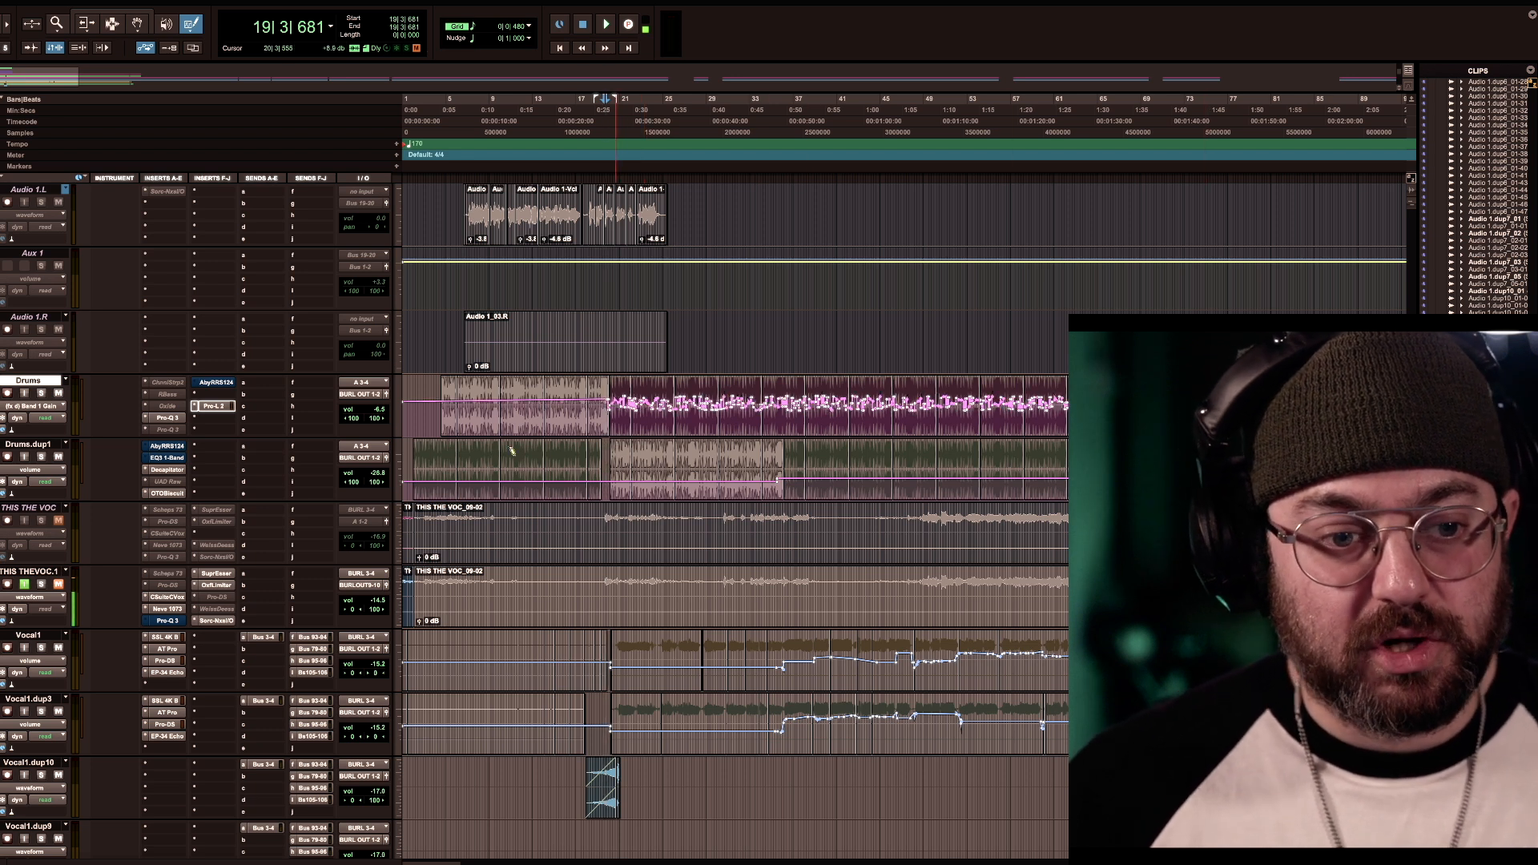
key("space")
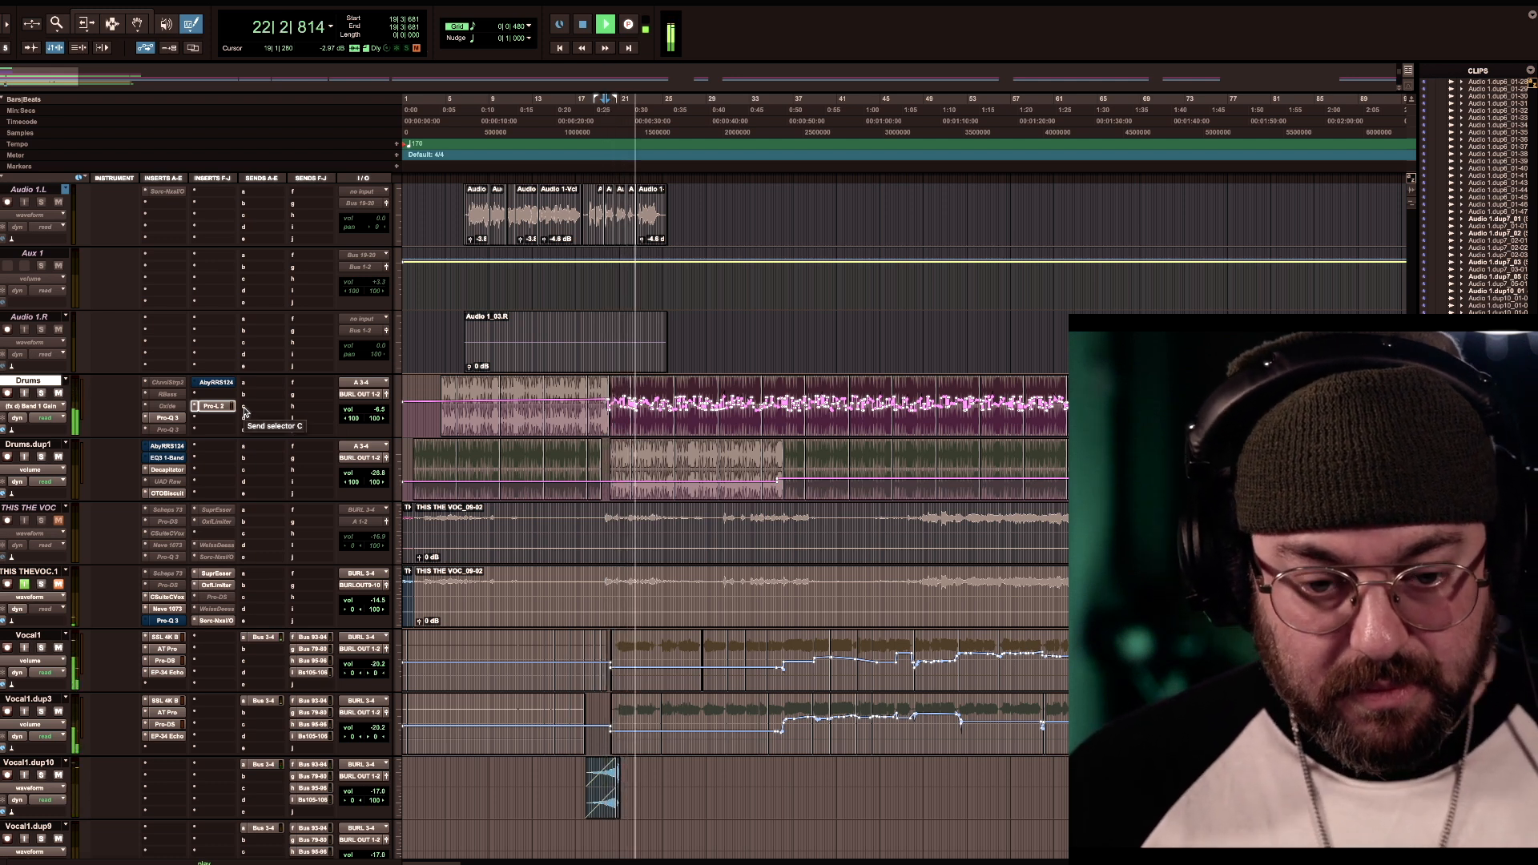
key("space")
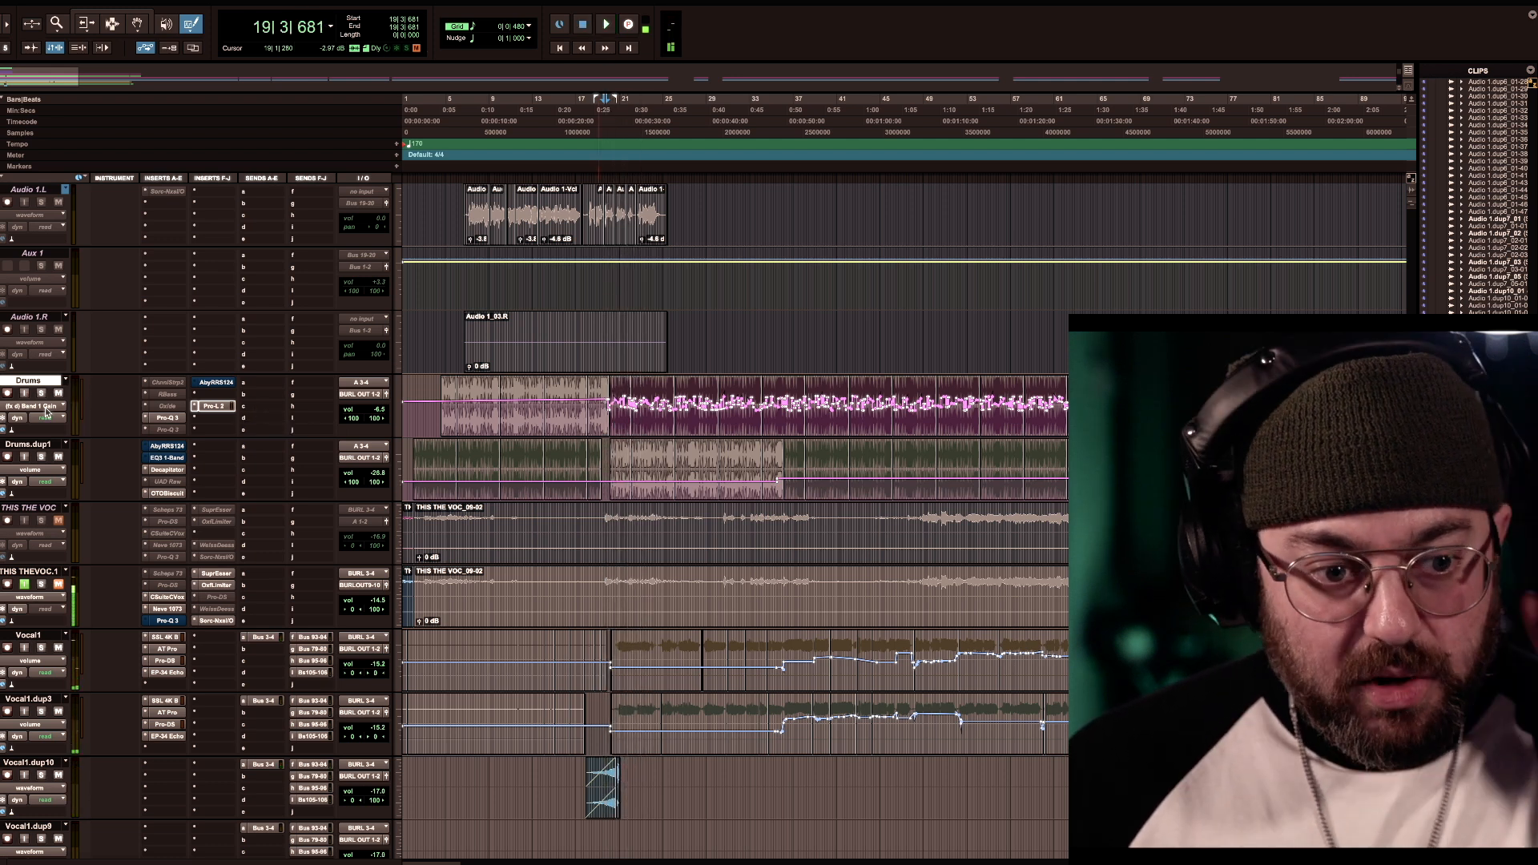
Switch the Drums track to Pro-Q 3 Band 1 Frequency automation and clear it from about bar 19 to bar 75
left_click(47, 411)
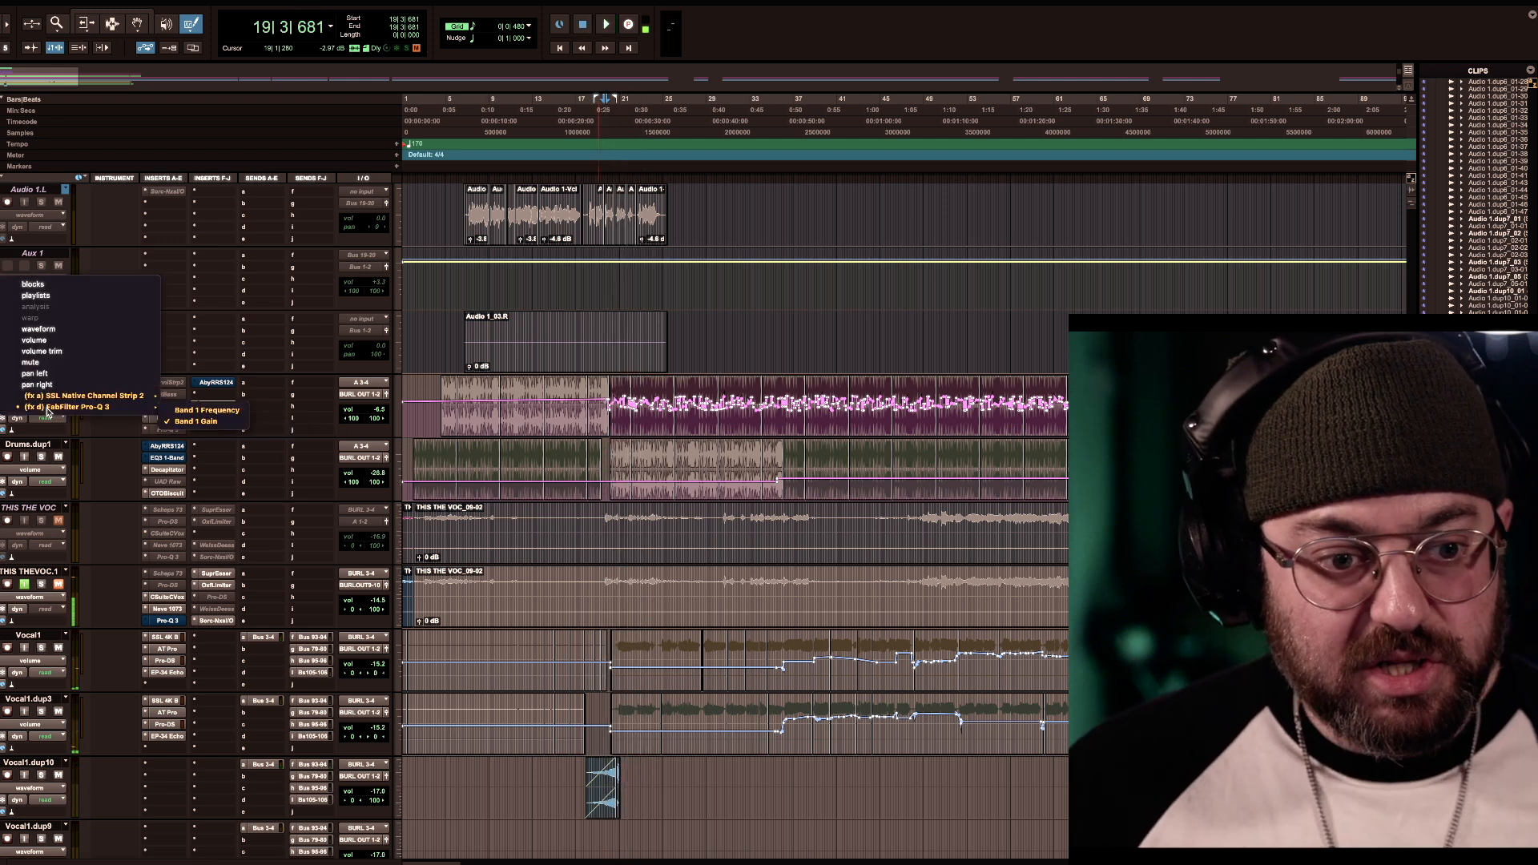
left_click(196, 420)
key("ctrl+super+Right")
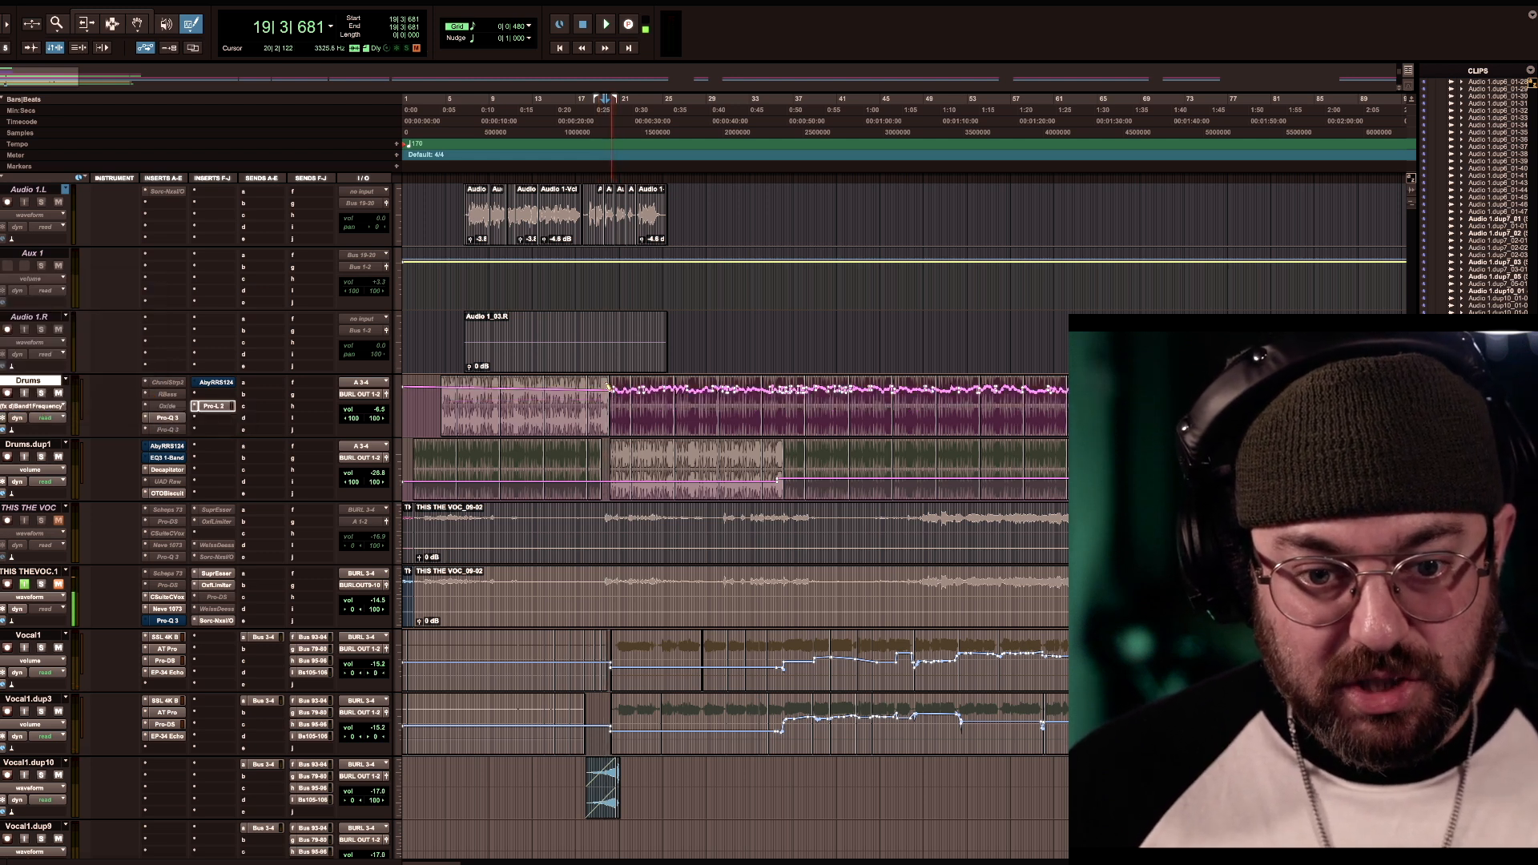
left_click(116, 24)
left_click_drag(1214, 392, 605, 392)
left_click(605, 393)
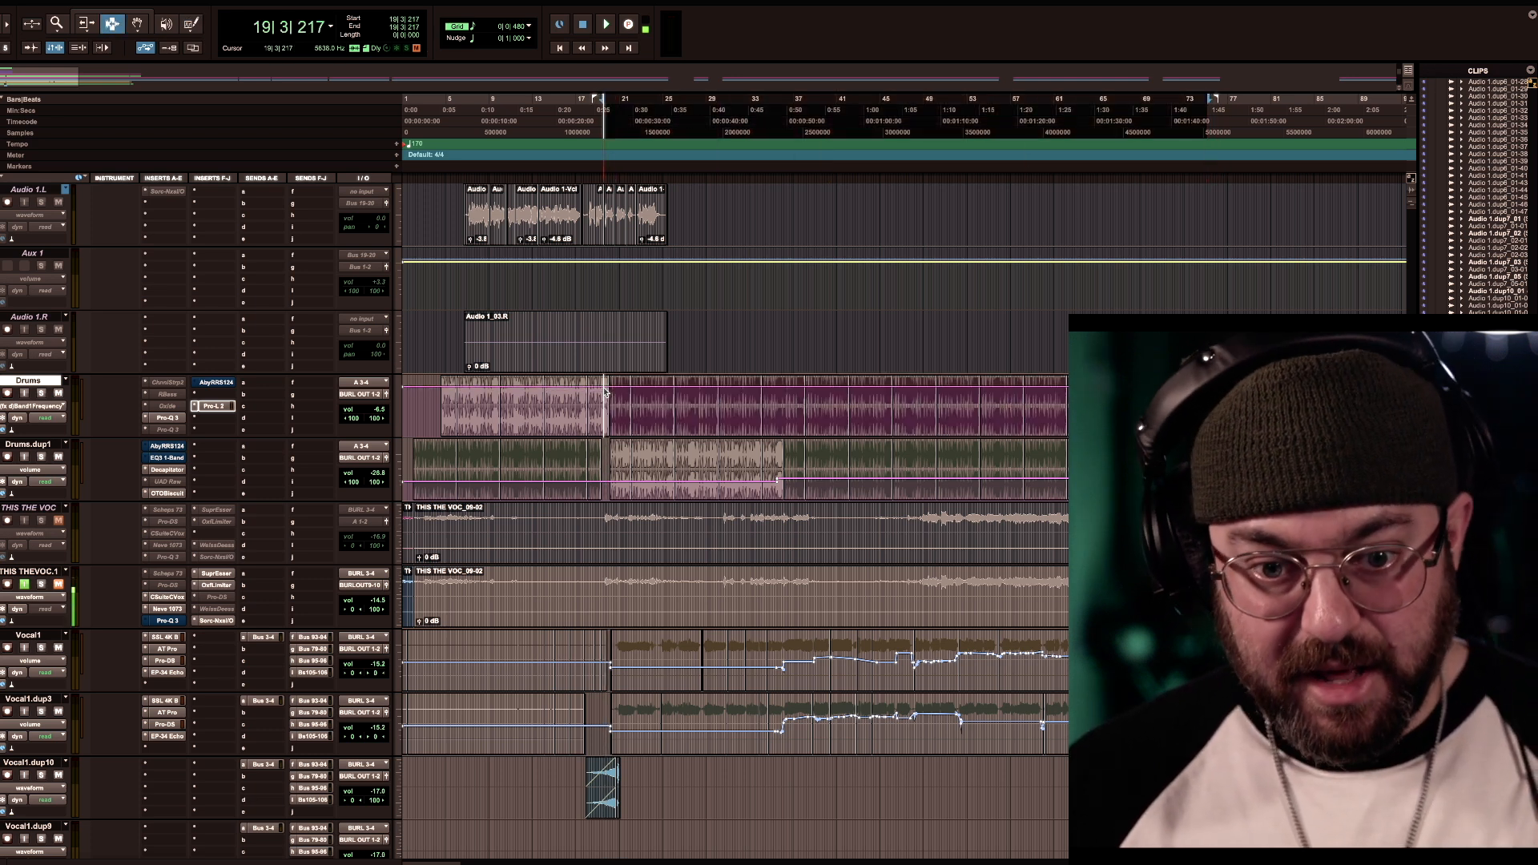
Draw wide random Band 1 Frequency automation near the upper end of the range across the Drums clips from about bar 20 onward
left_click(193, 25)
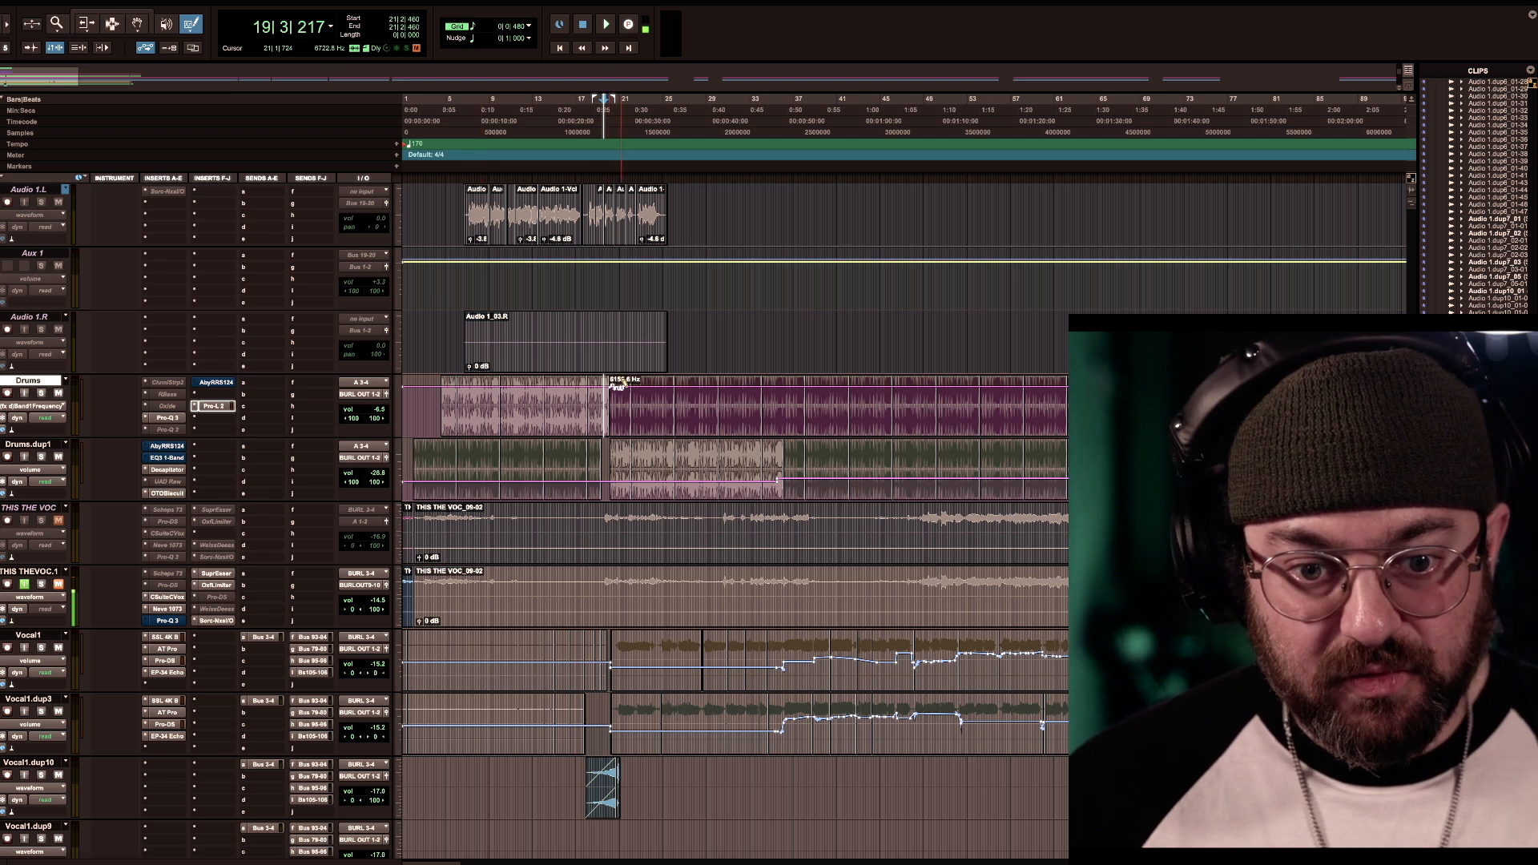
left_click_drag(617, 387, 1073, 382)
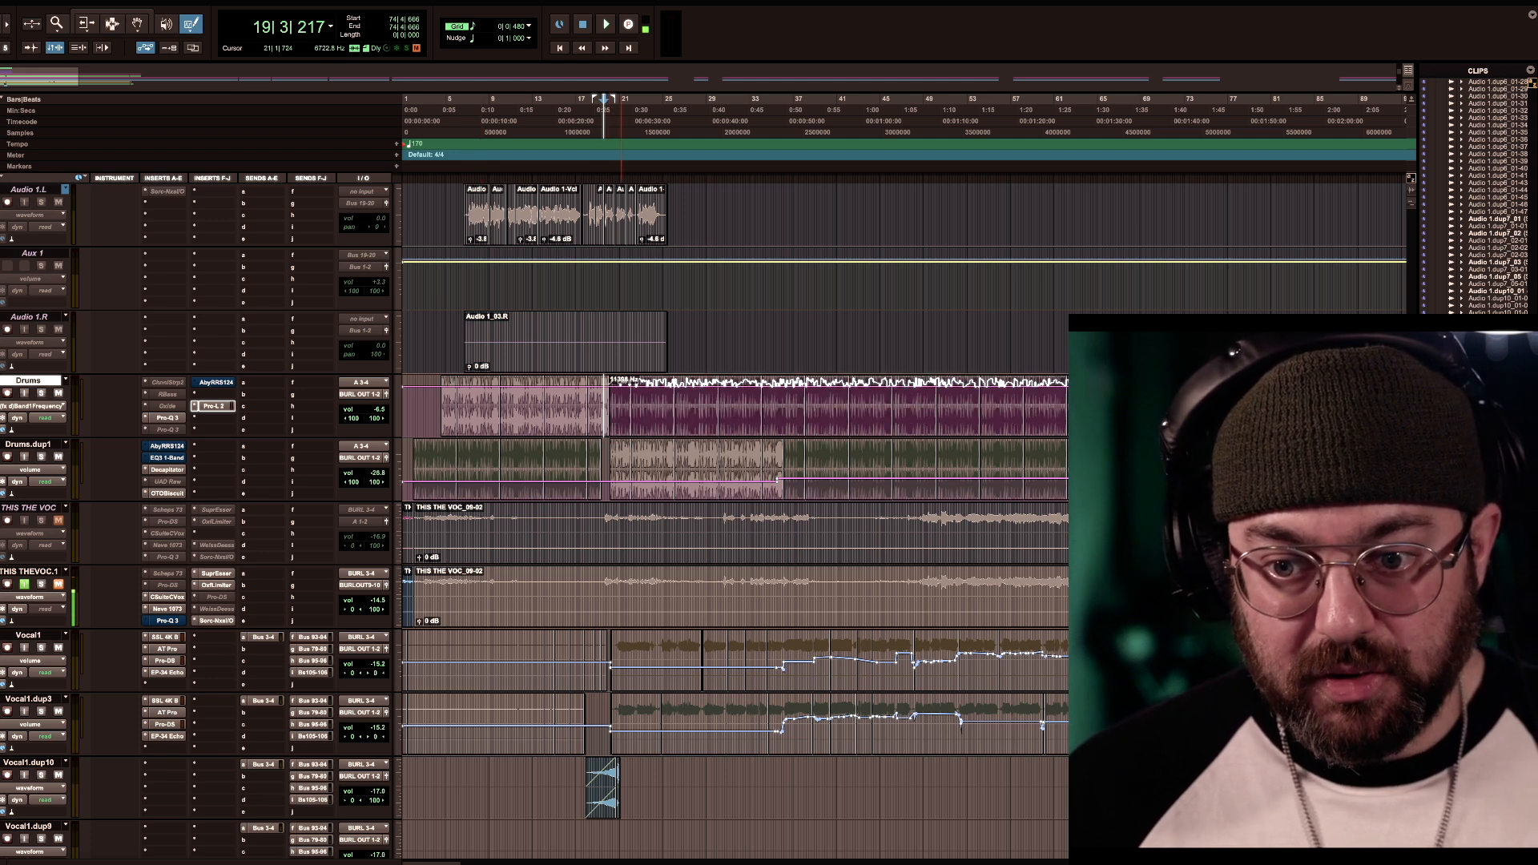
left_click_drag(1205, 383, 1208, 385)
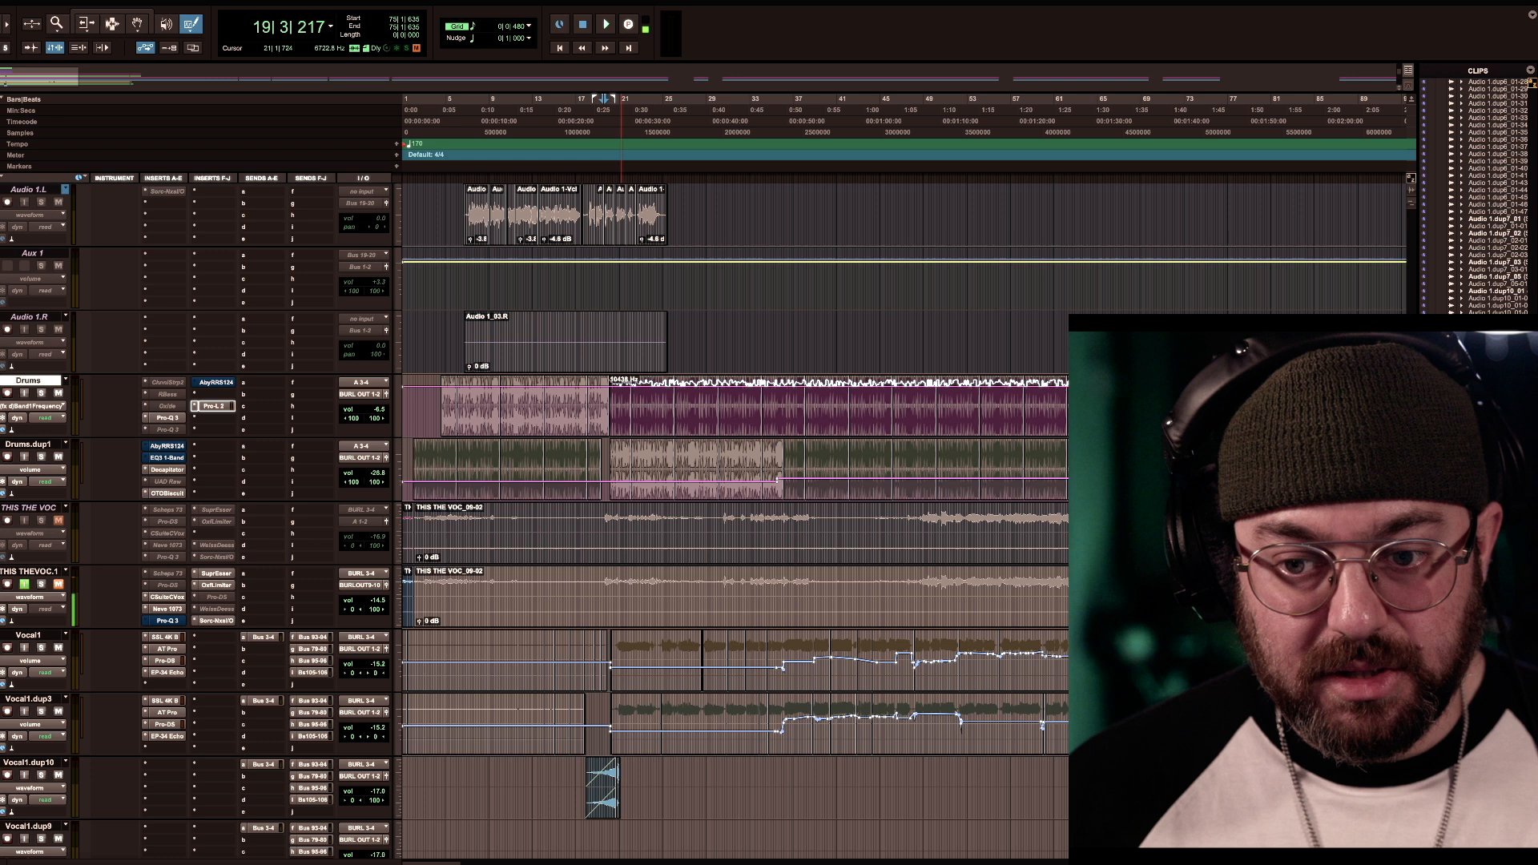
left_click_drag(1207, 385, 1208, 384)
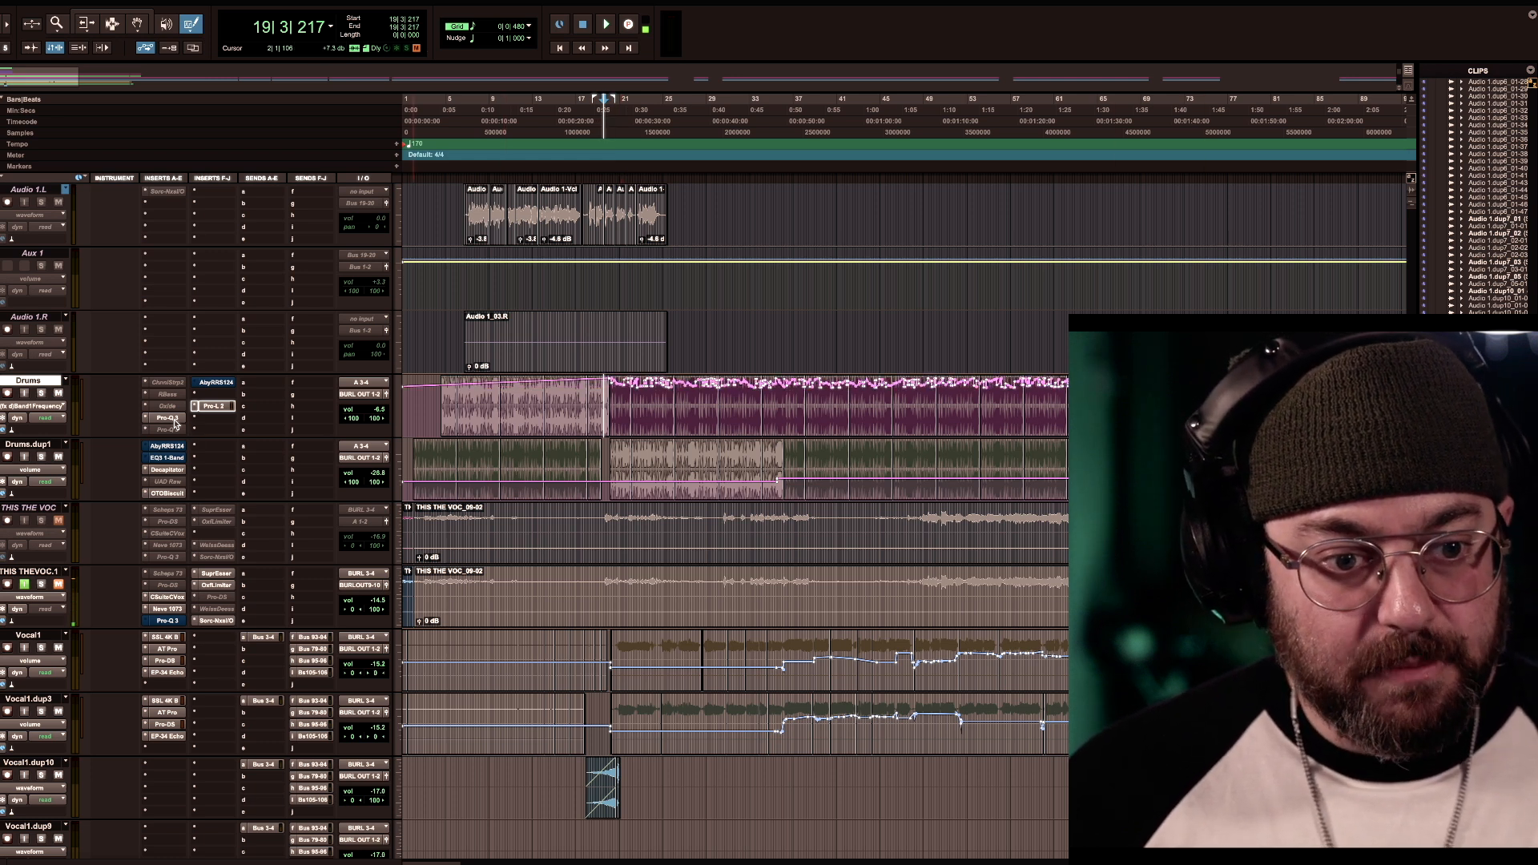
Switch Drums to Band 1 Gain automation, audition it from bar 20, and clear the gain automation from about bar 20 to bar 75
left_click(38, 409)
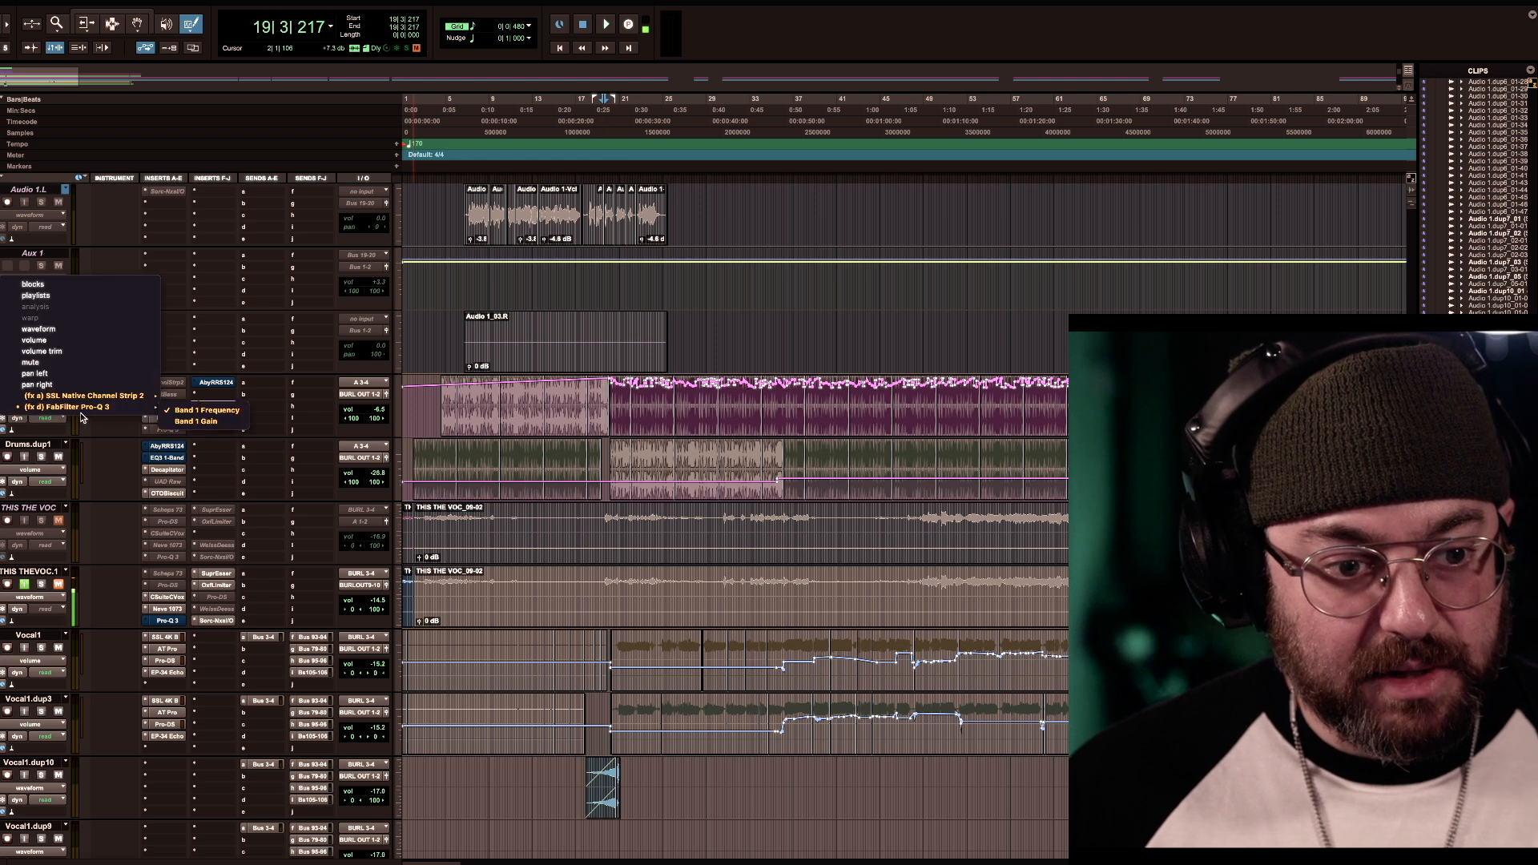
left_click(192, 413)
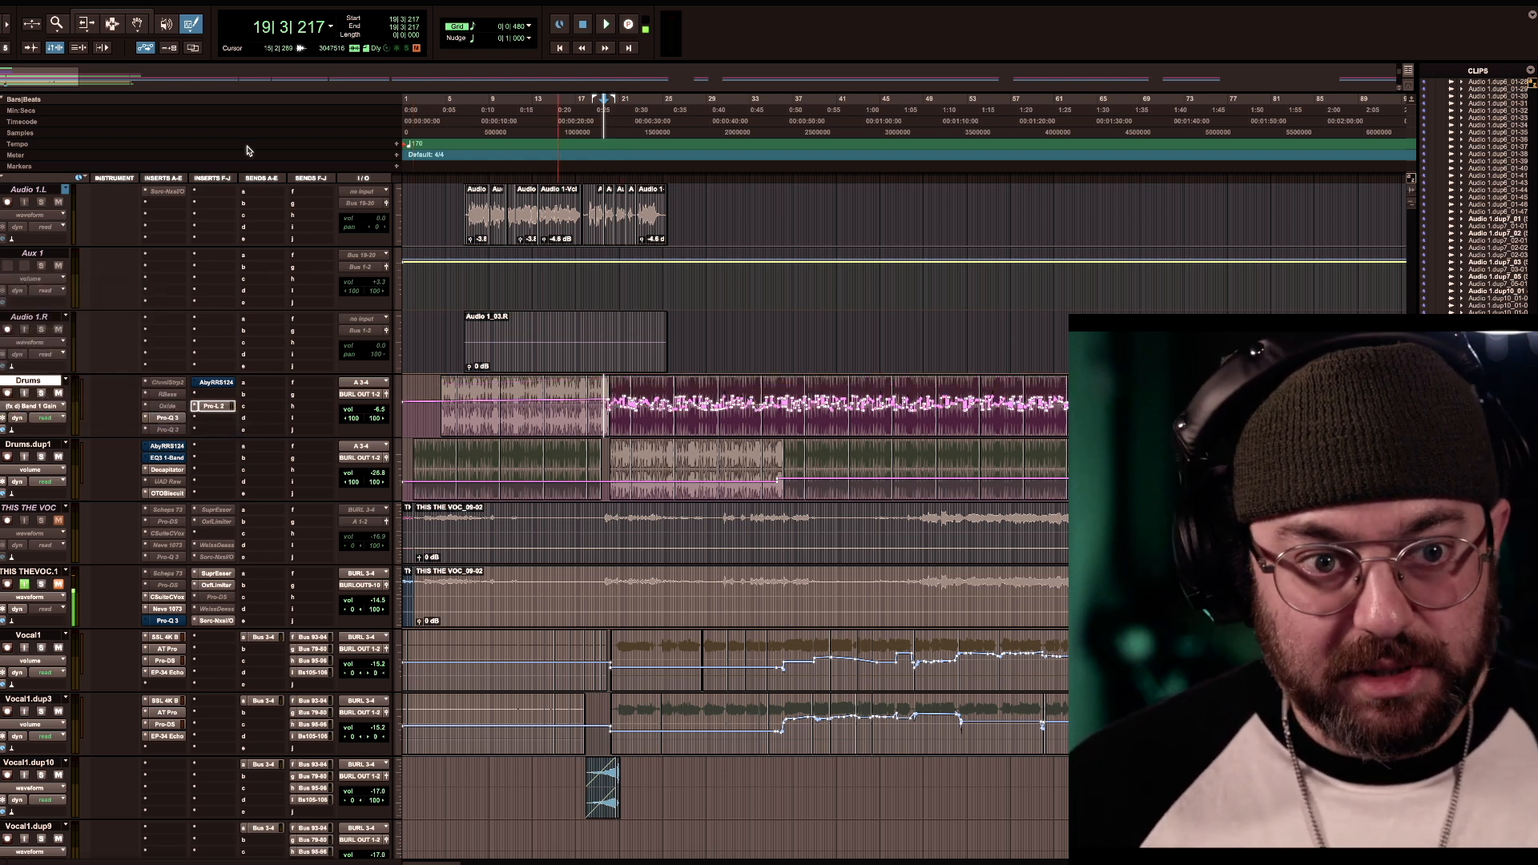
left_click(112, 22)
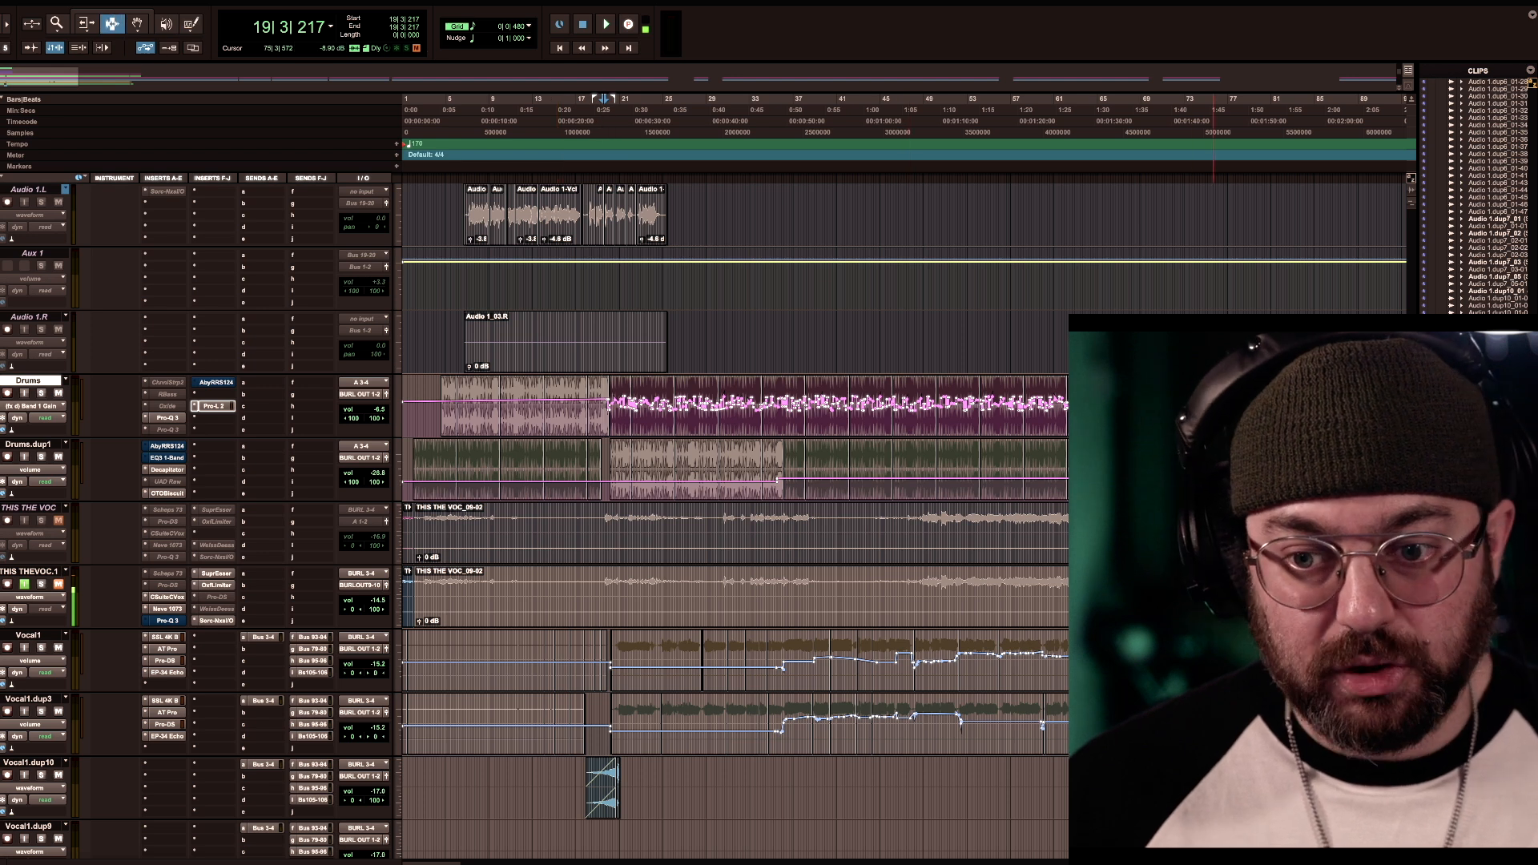
left_click_drag(1217, 397, 608, 386)
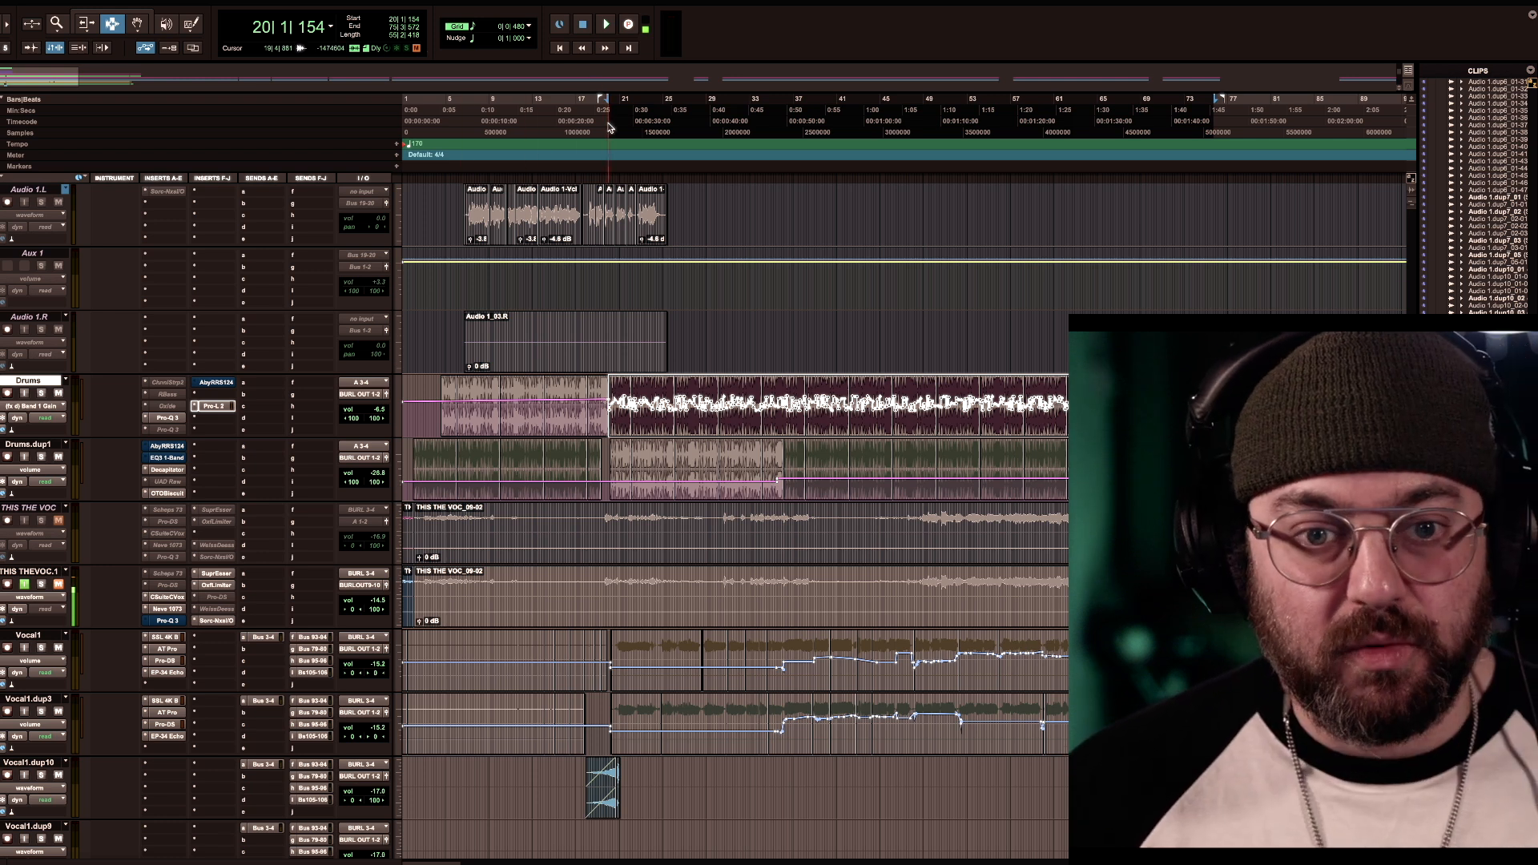
key("space")
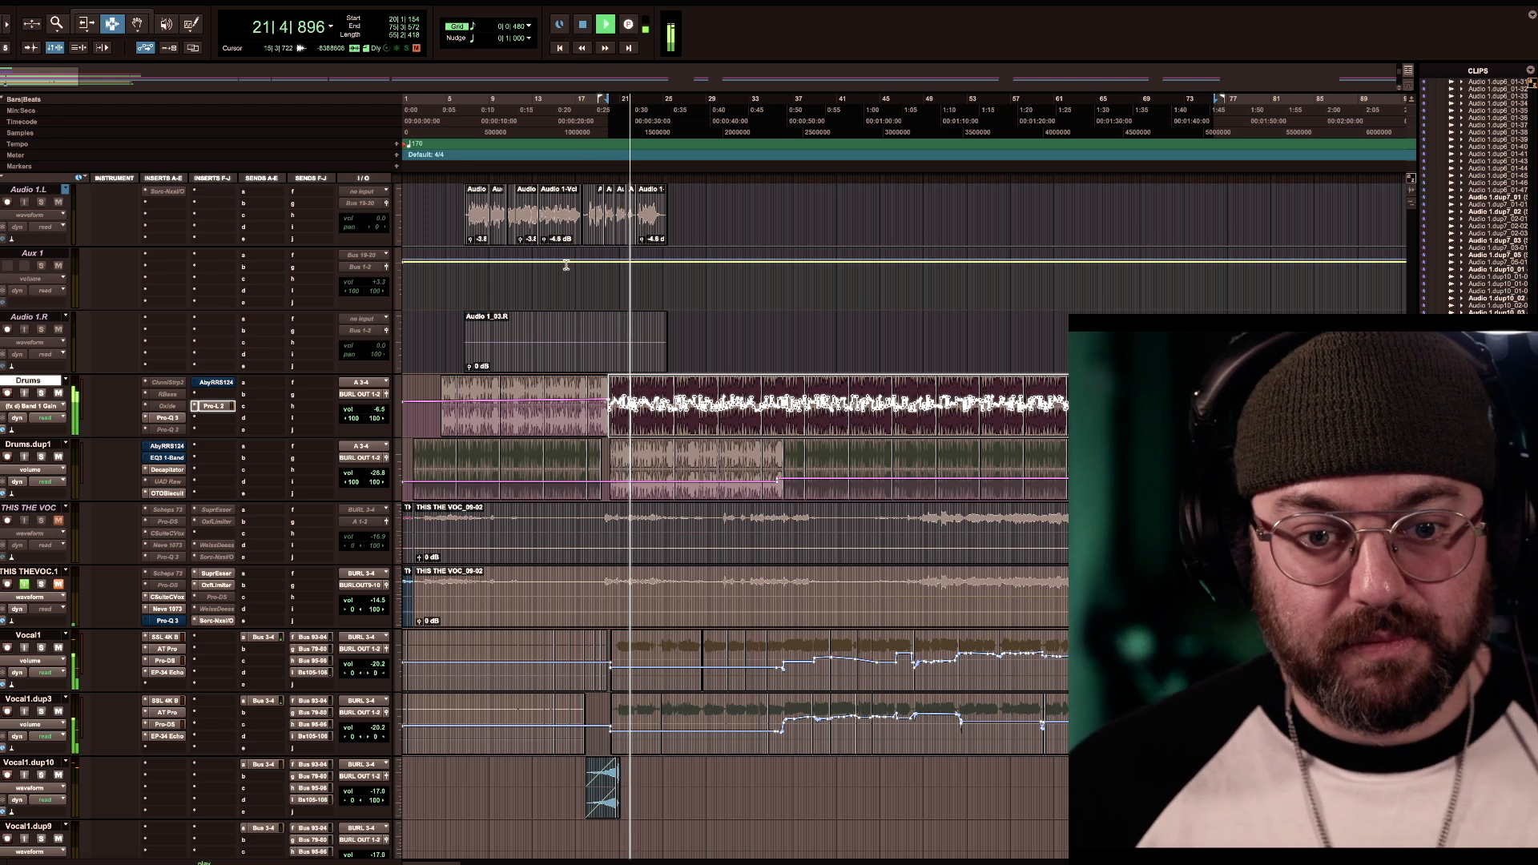
key("space")
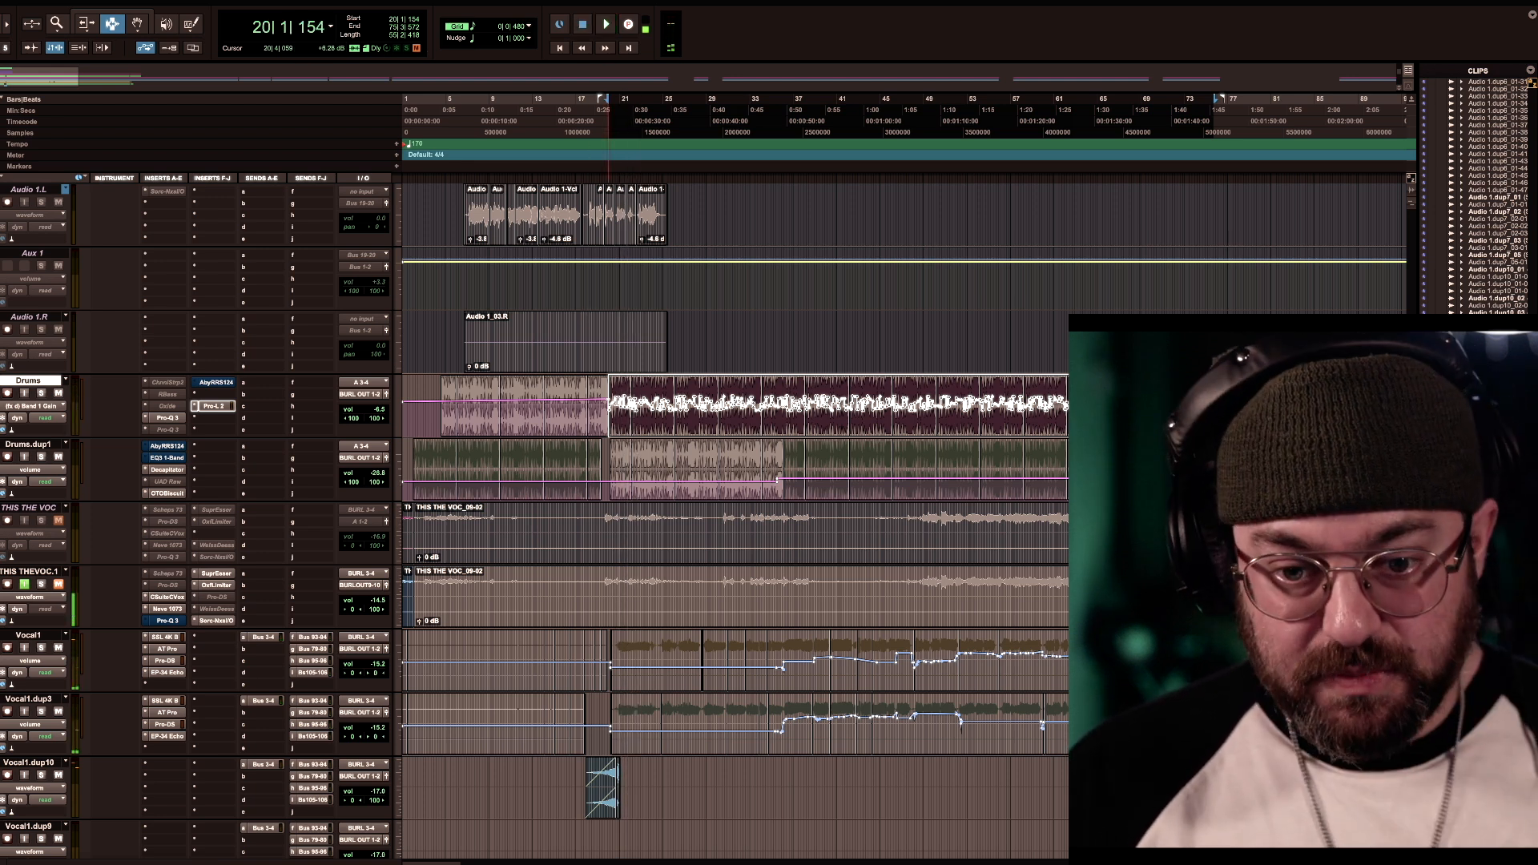
left_click(617, 401)
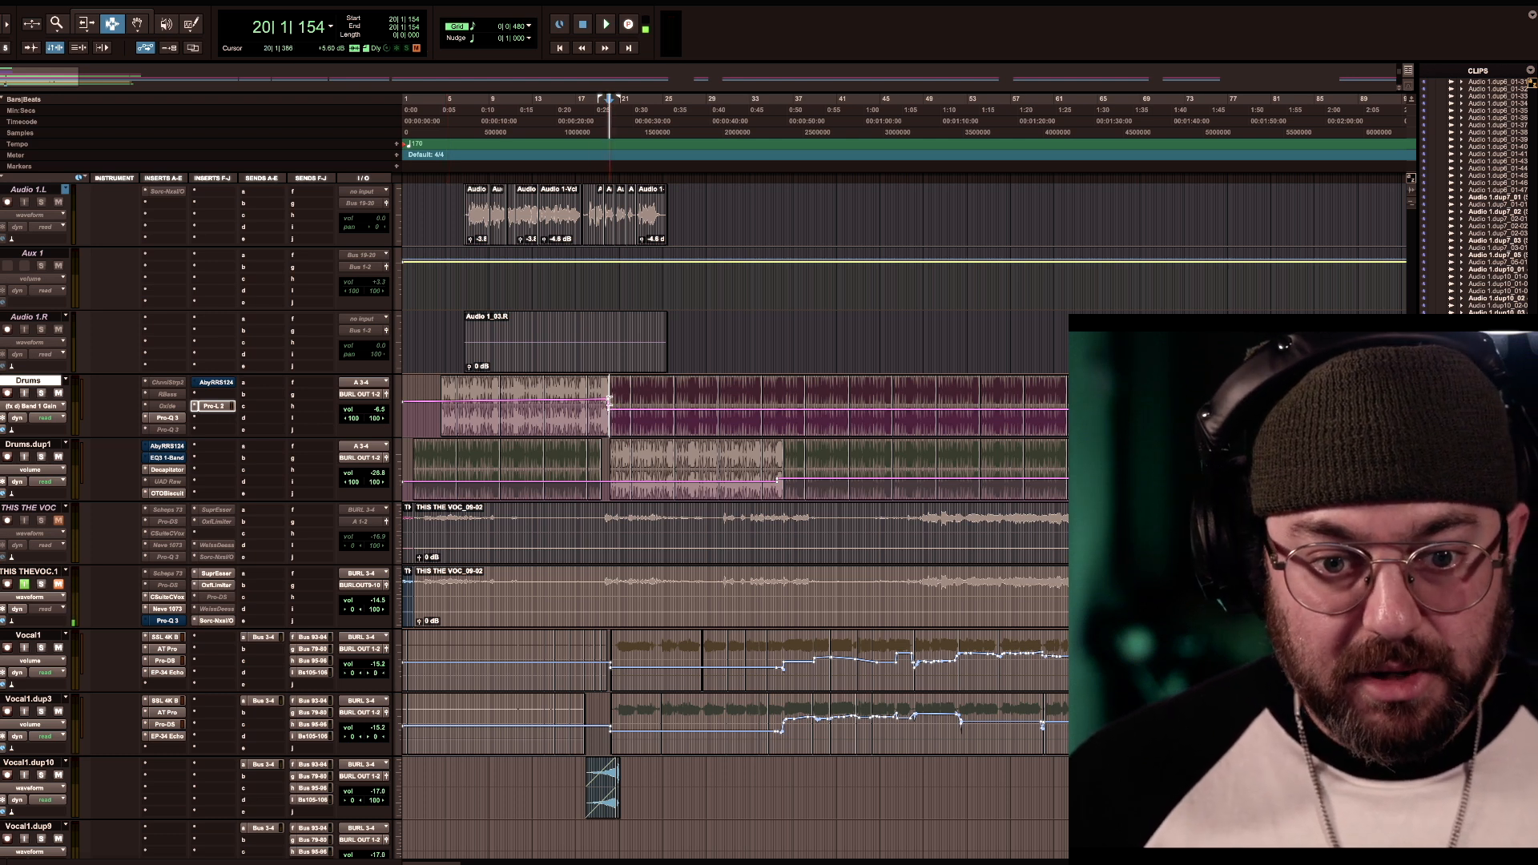
Draw narrow random Band 1 Gain automation around +6 dB across the Drums clips from about bar 20 to beyond bar 87
left_click_drag(617, 400, 627, 401)
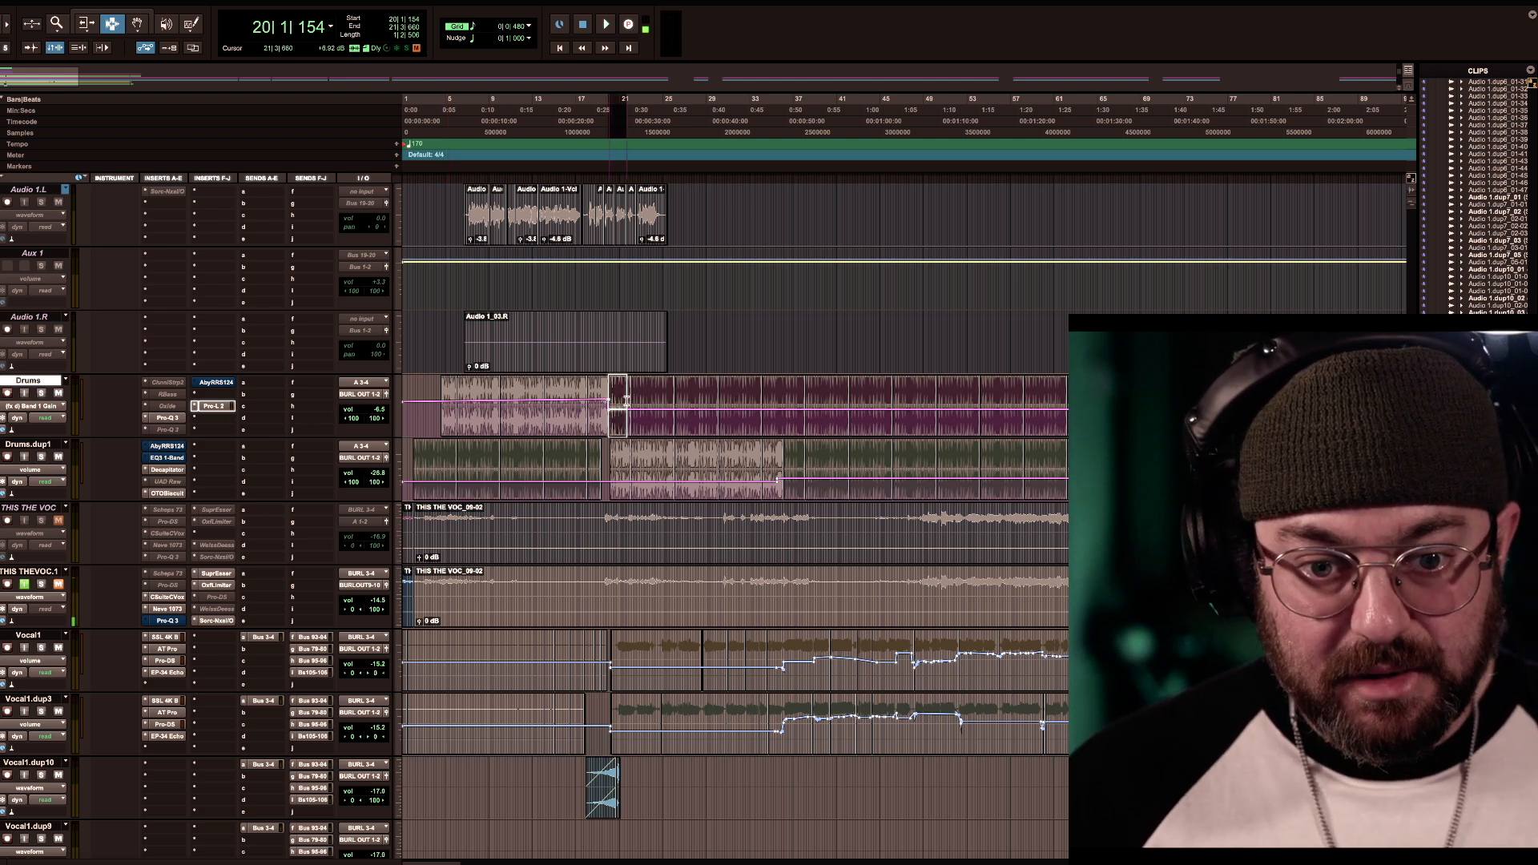
left_click(192, 24)
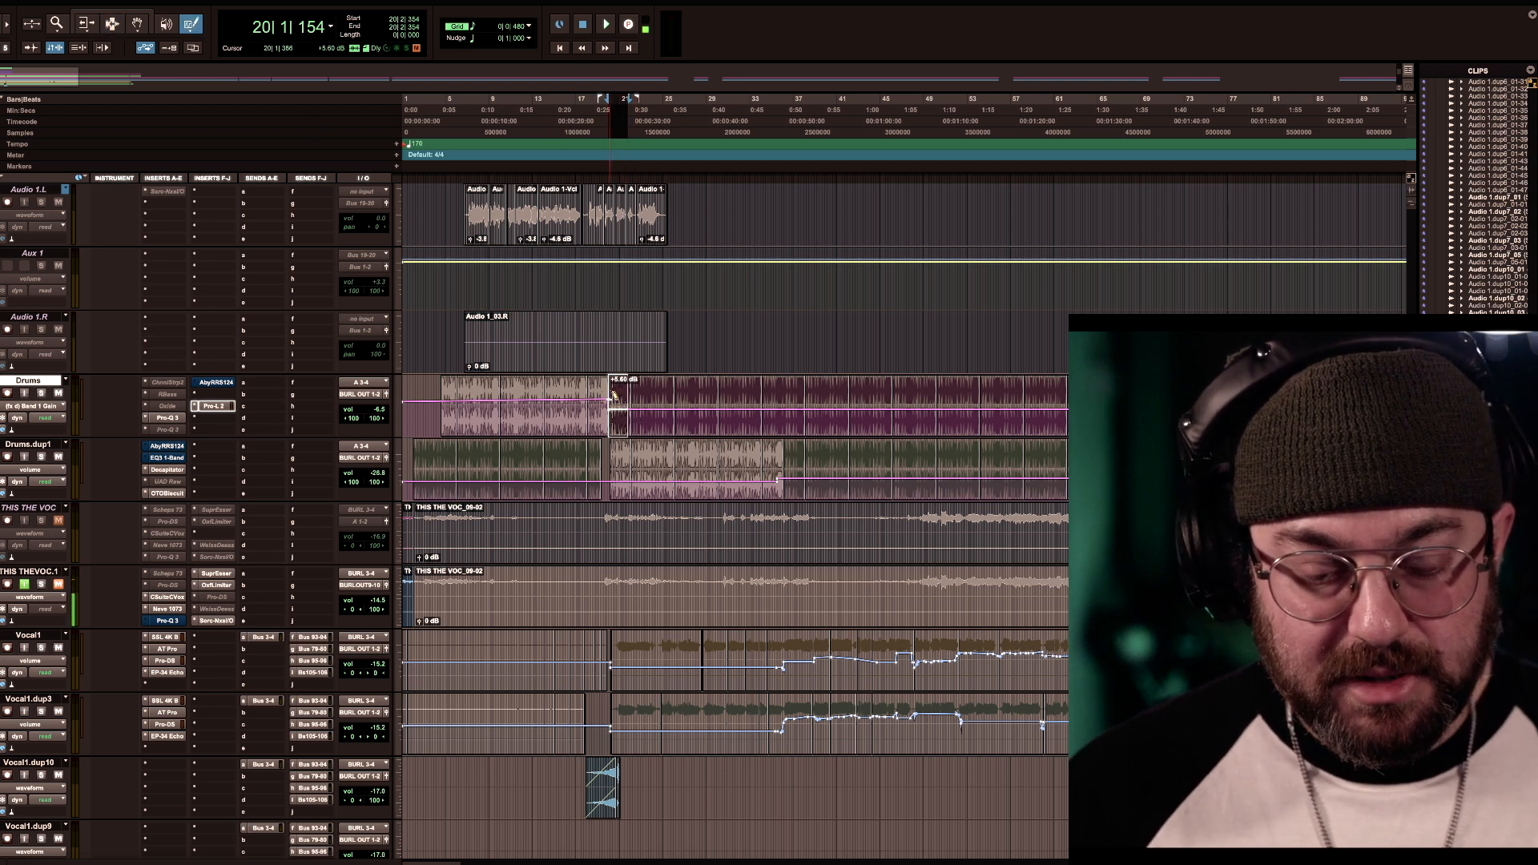
left_click_drag(614, 395, 1070, 399)
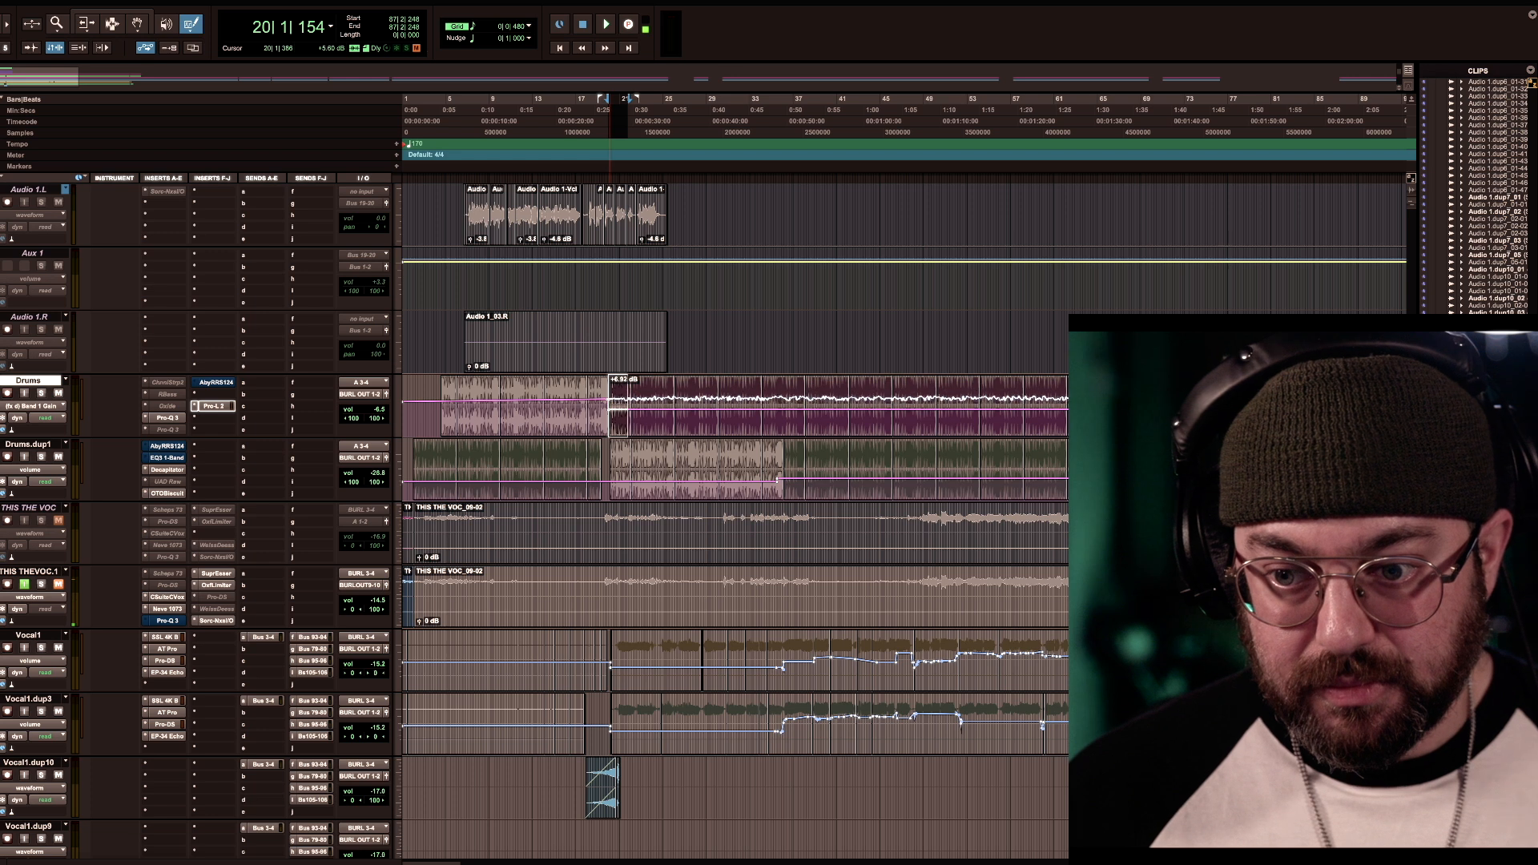
left_click_drag(1343, 398, 1383, 398)
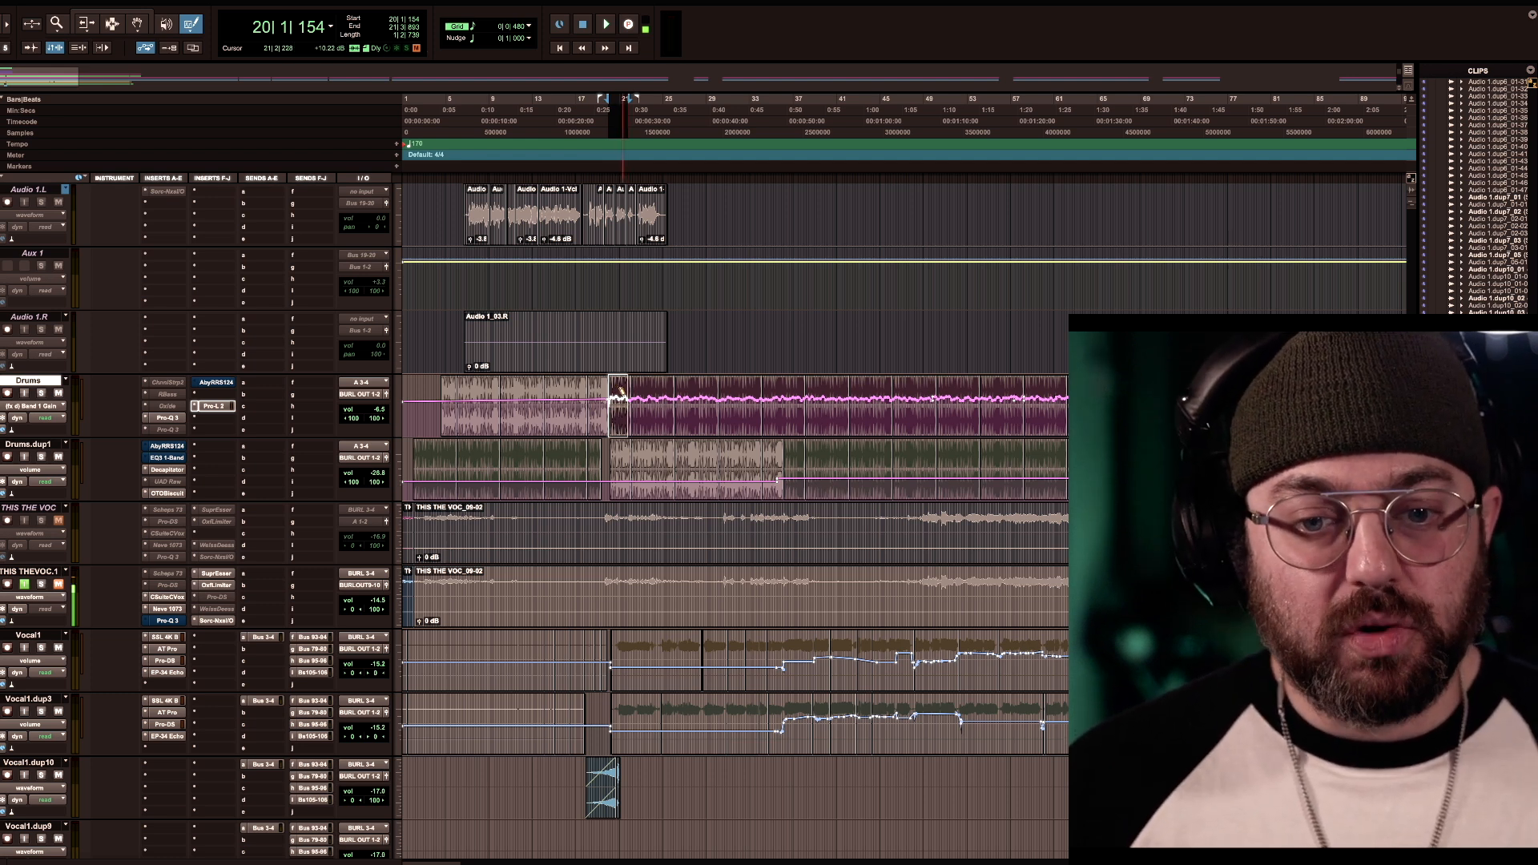
Examine the random Band 1 Gain automation on the Drums track up close around bar 20 and across the whole arrangement
key("t")
key("t")
key("t")
key("t")
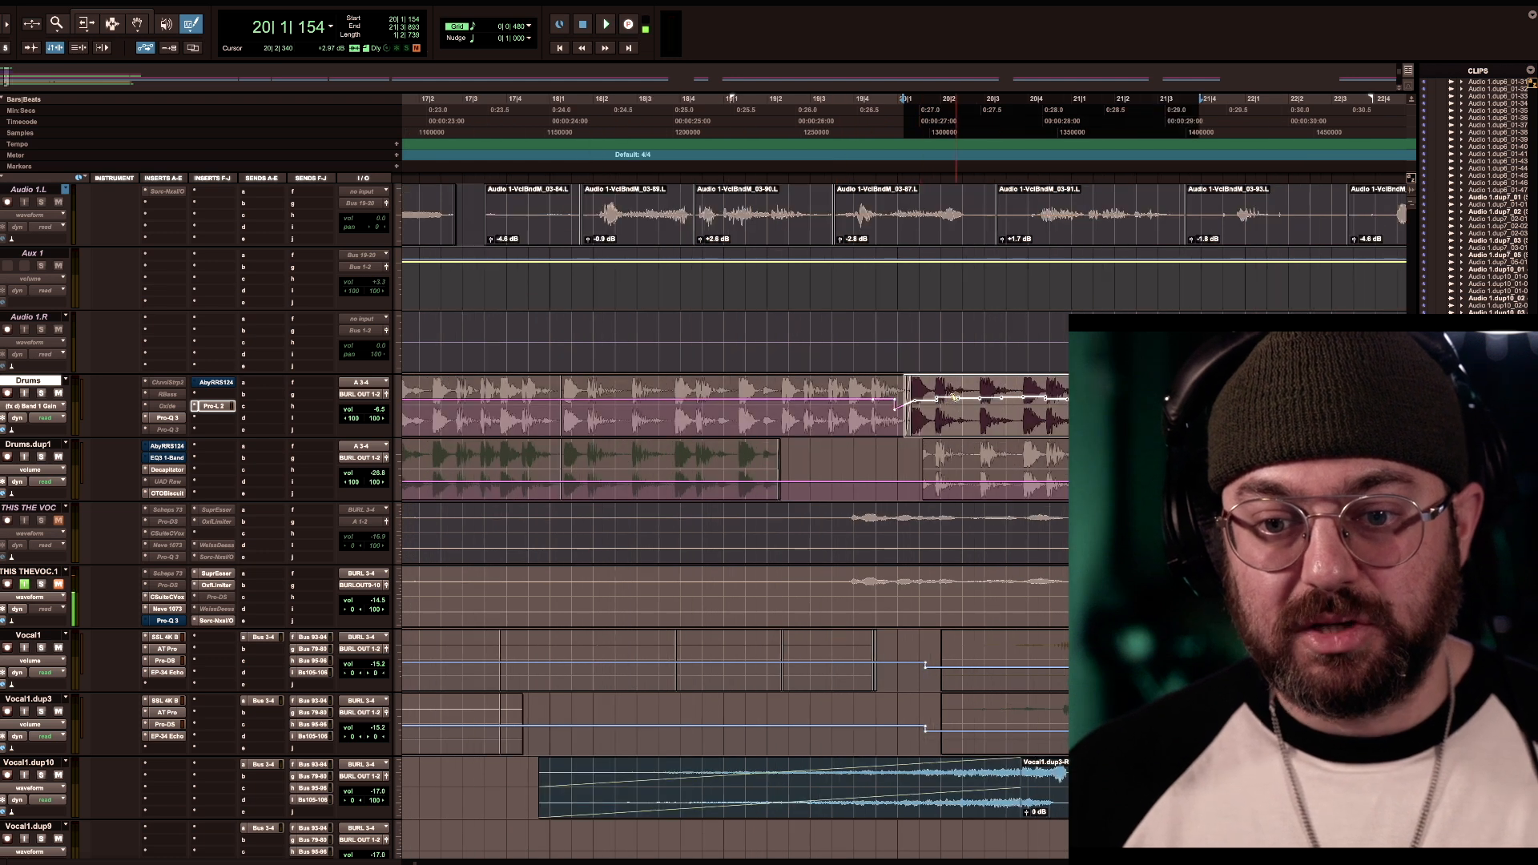
key("r")
key("r")
key("r")
key("r")
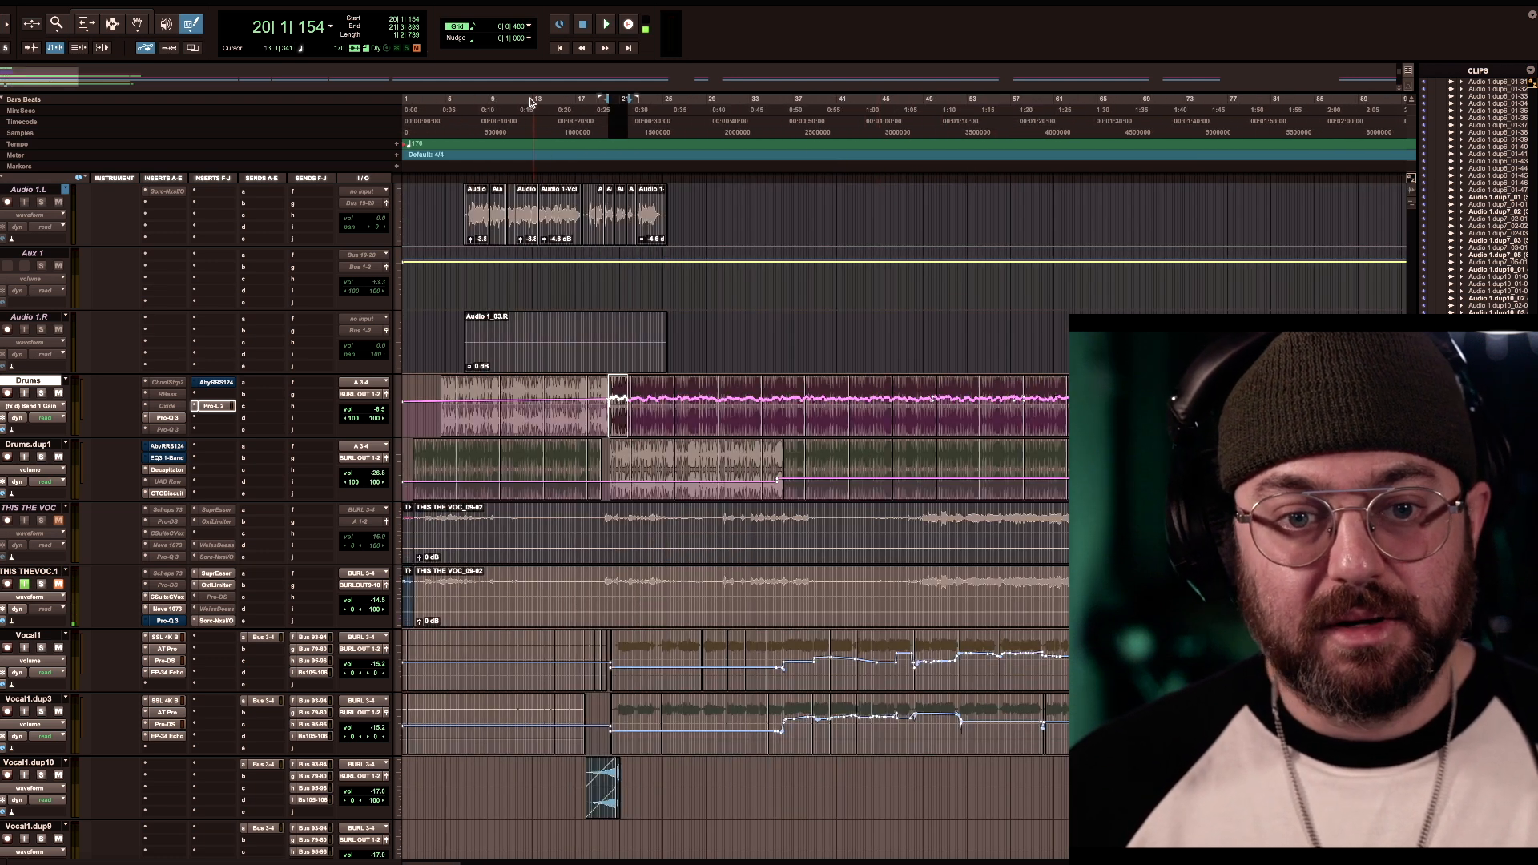
key("r")
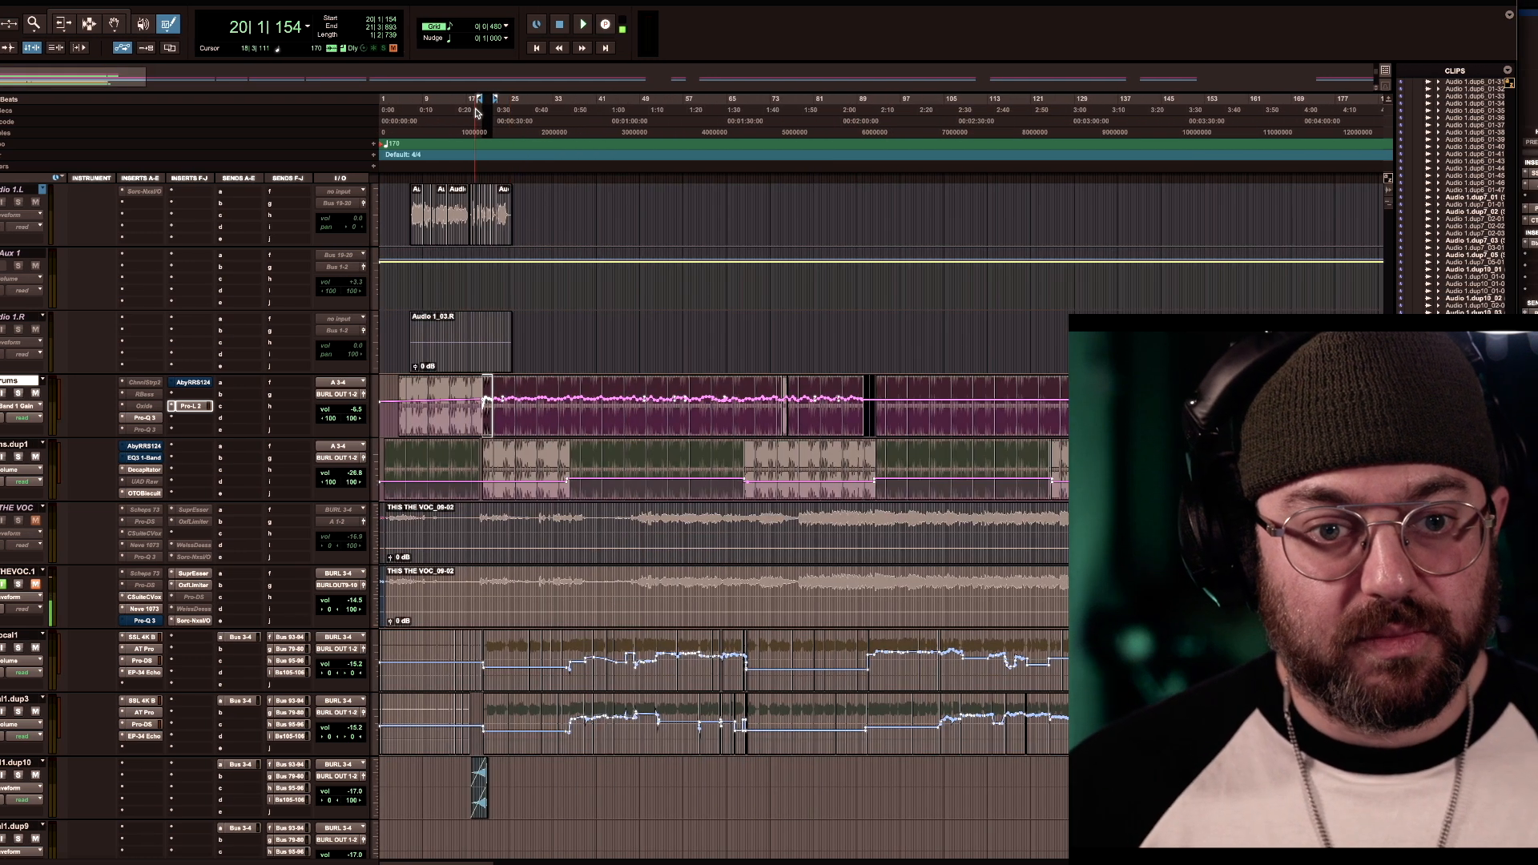
Play from about bar 19 with the Drums track's Pro-Q 3 open to watch and hear the automated band movement
left_click(476, 112)
key("space")
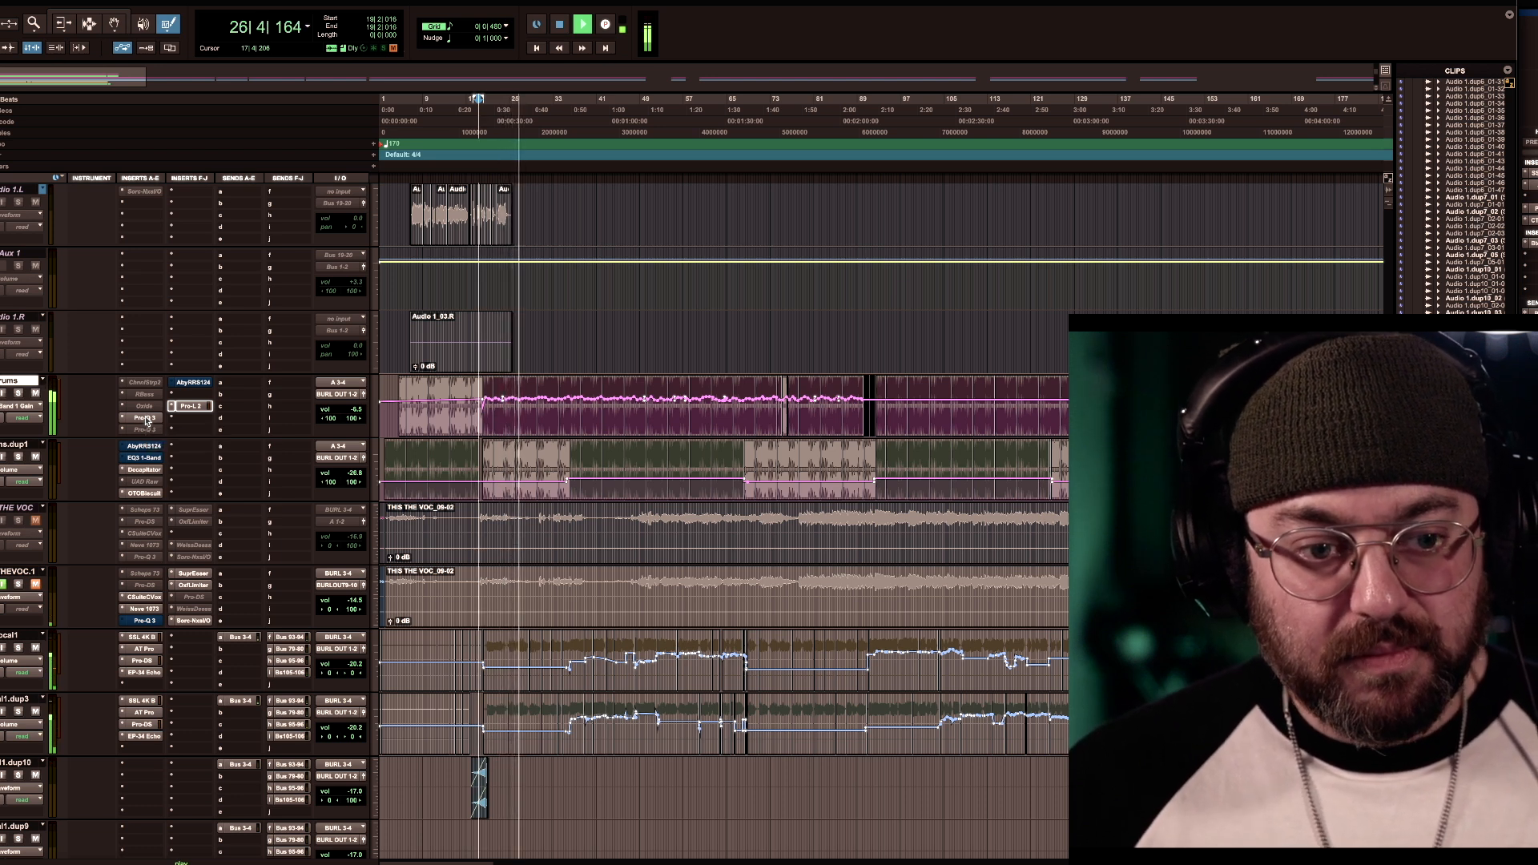
left_click(144, 417)
mouse_move(635, 354)
left_mouse_down()
mouse_move(682, 341)
mouse_move(636, 333)
mouse_move(609, 356)
left_mouse_up()
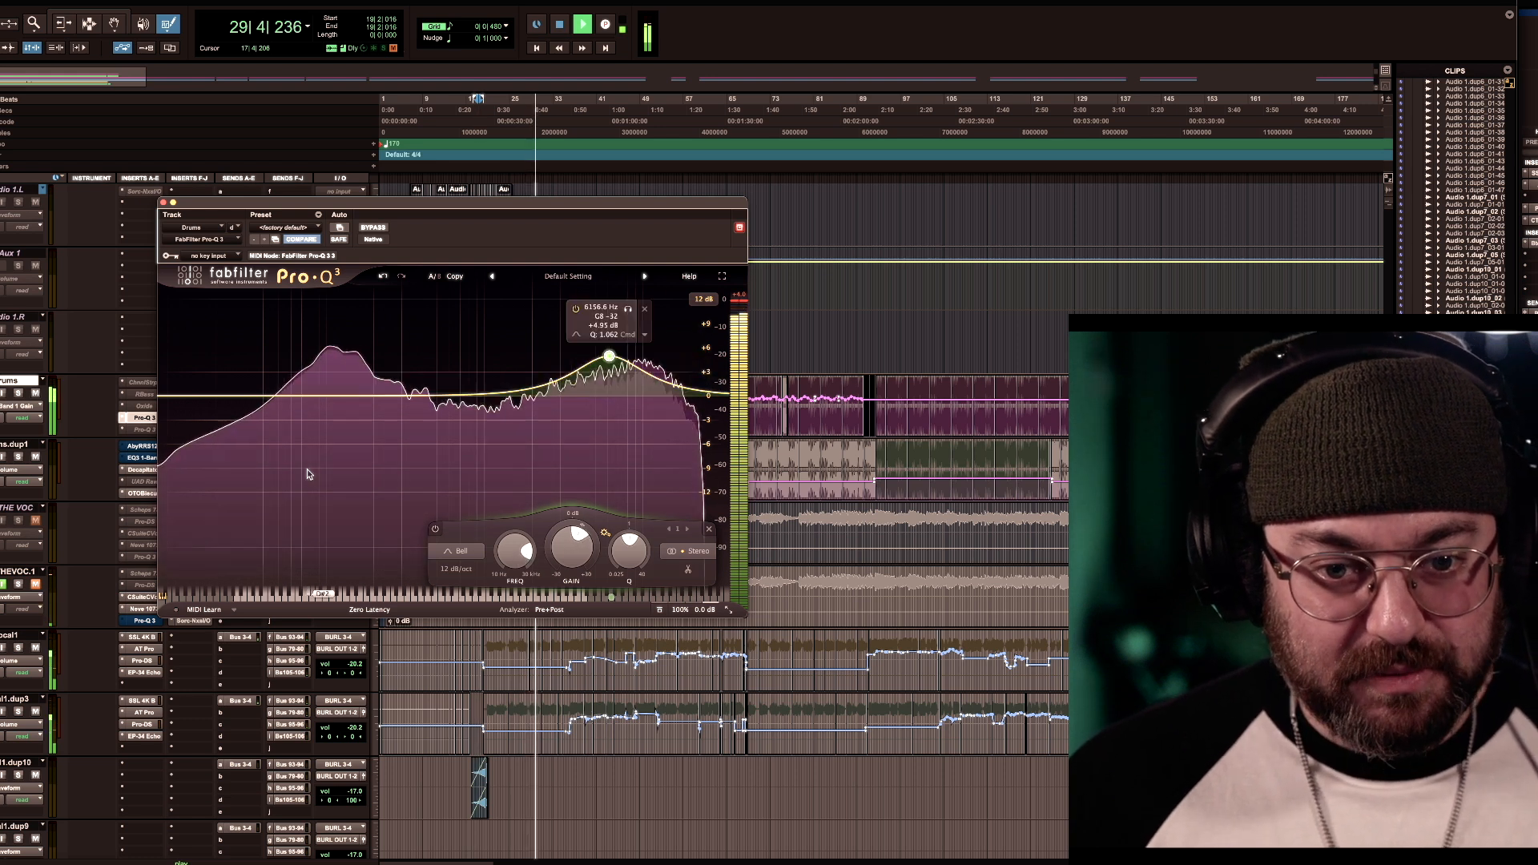
left_click(307, 473)
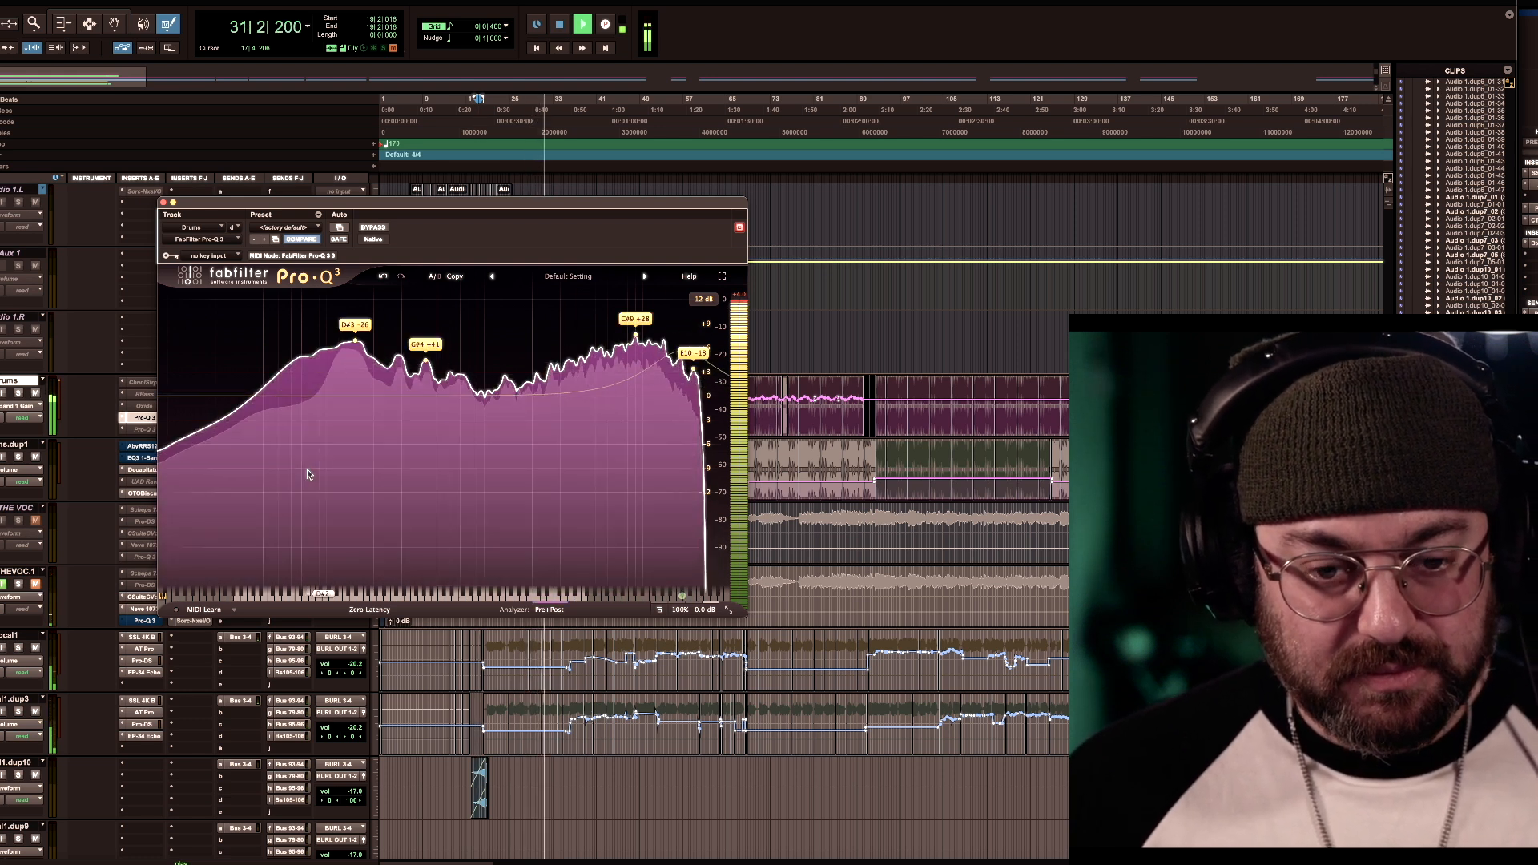
left_click(633, 341)
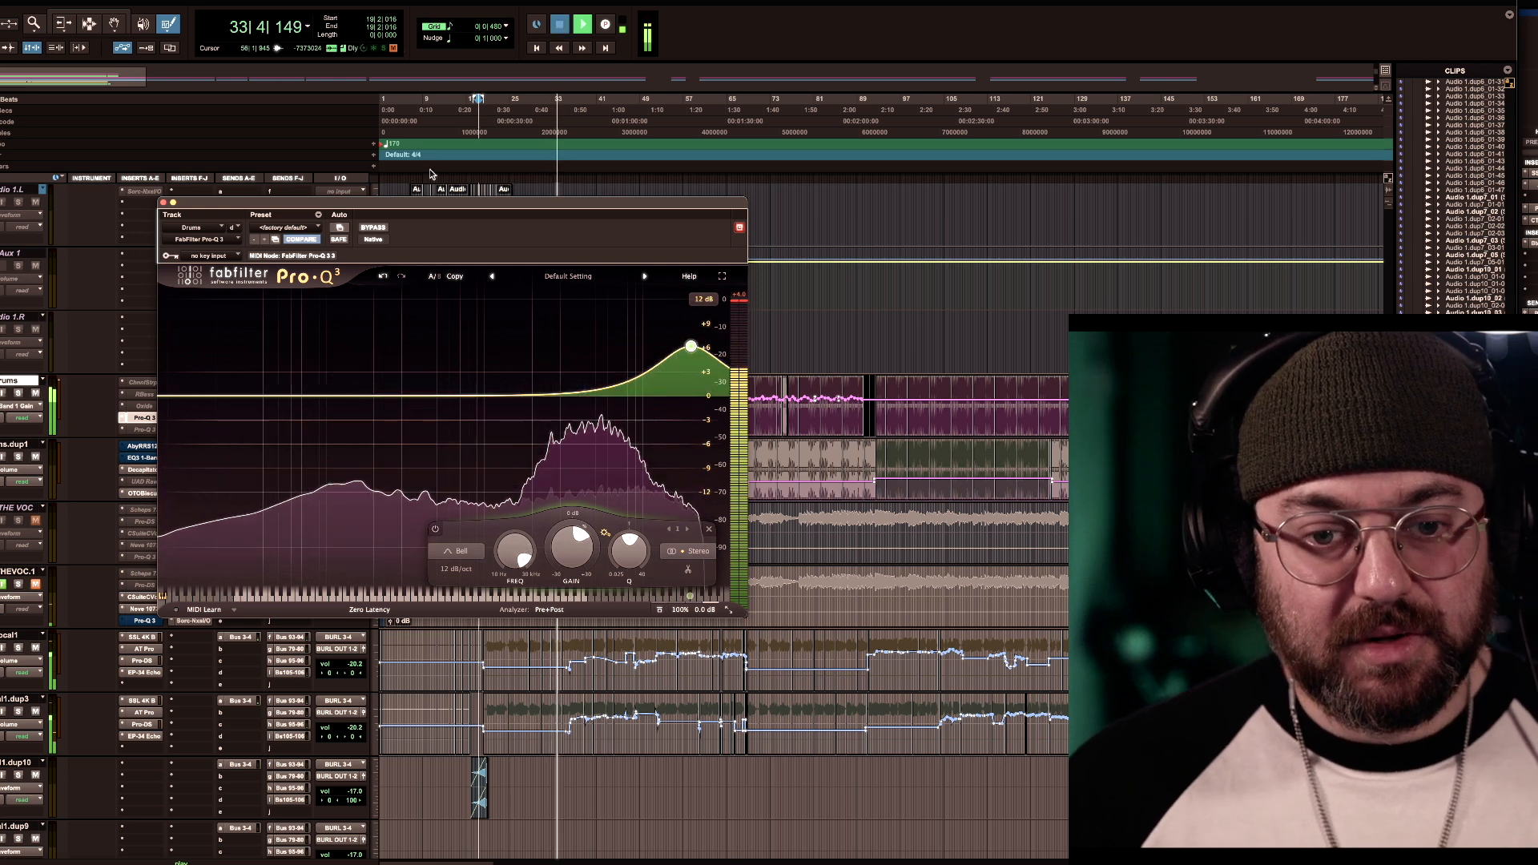
key("space")
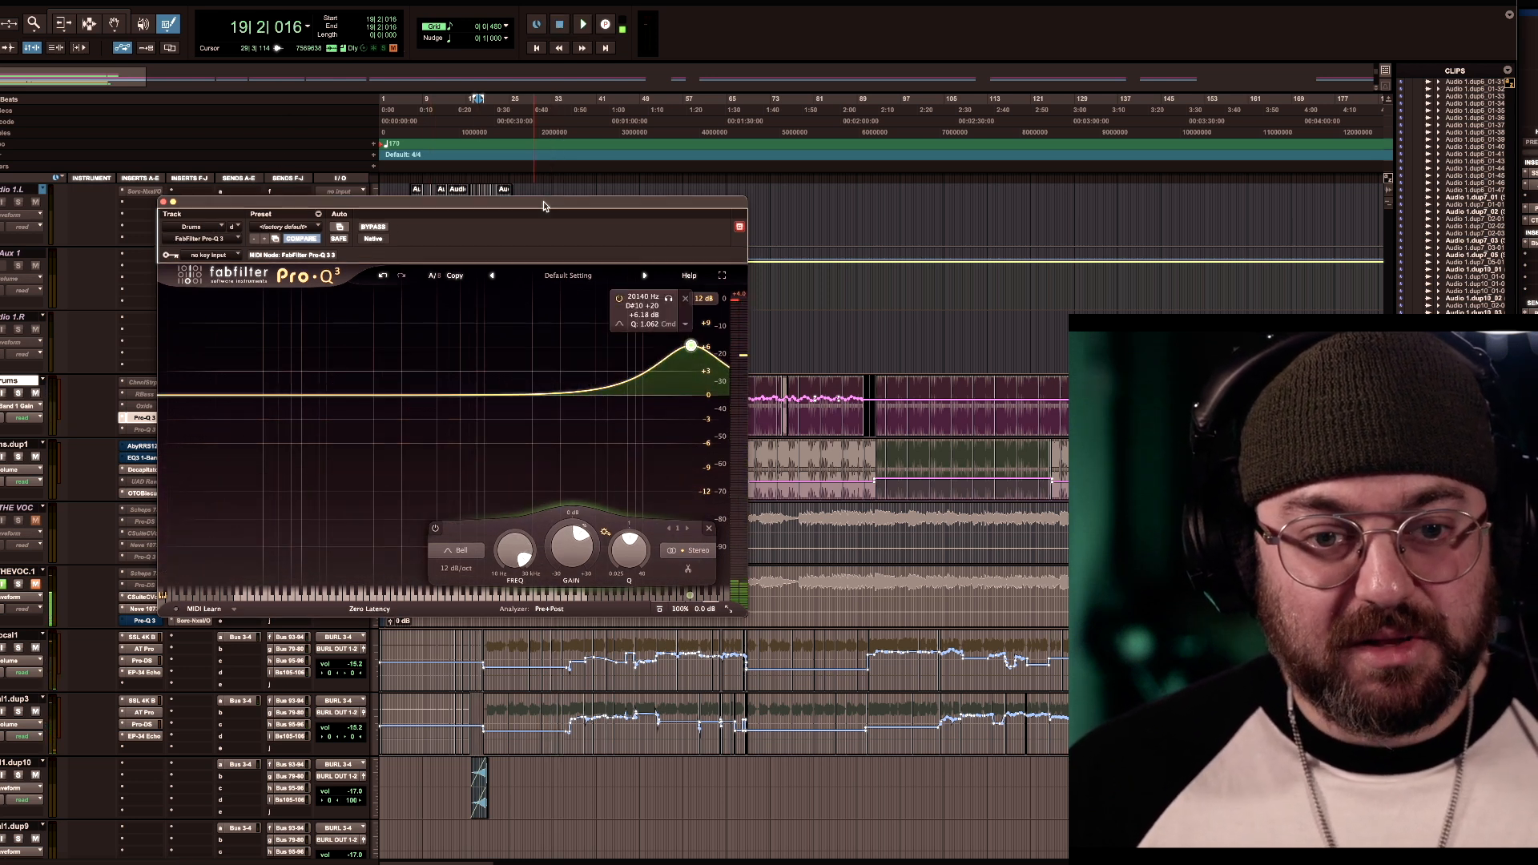
Lower the output level of the Drums track's Pro-Q 3 to -4.7 dB
left_click_drag(544, 207, 531, 144)
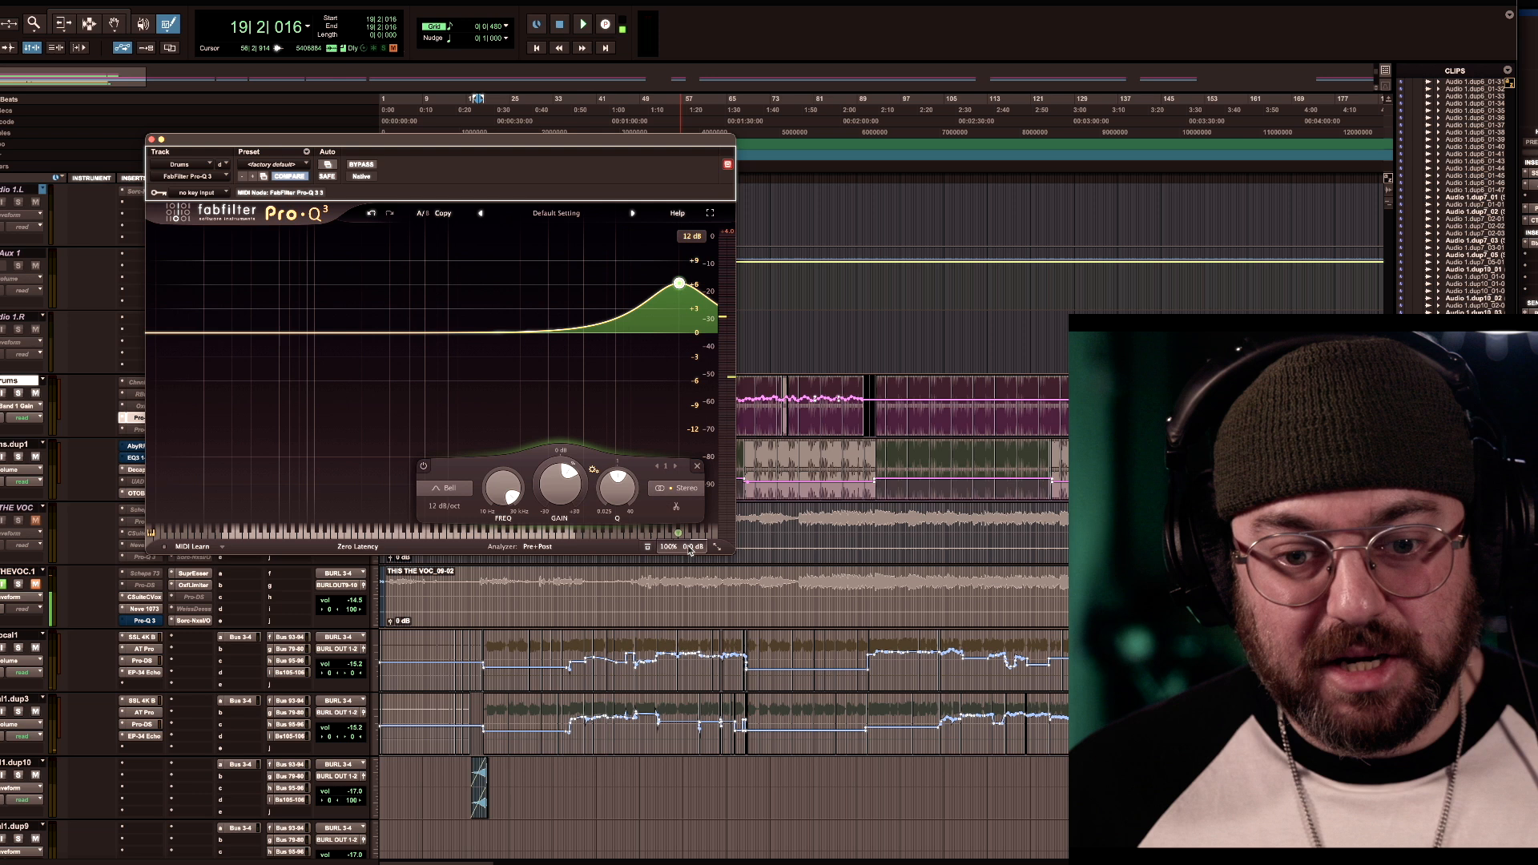
left_click_drag(689, 550, 687, 593)
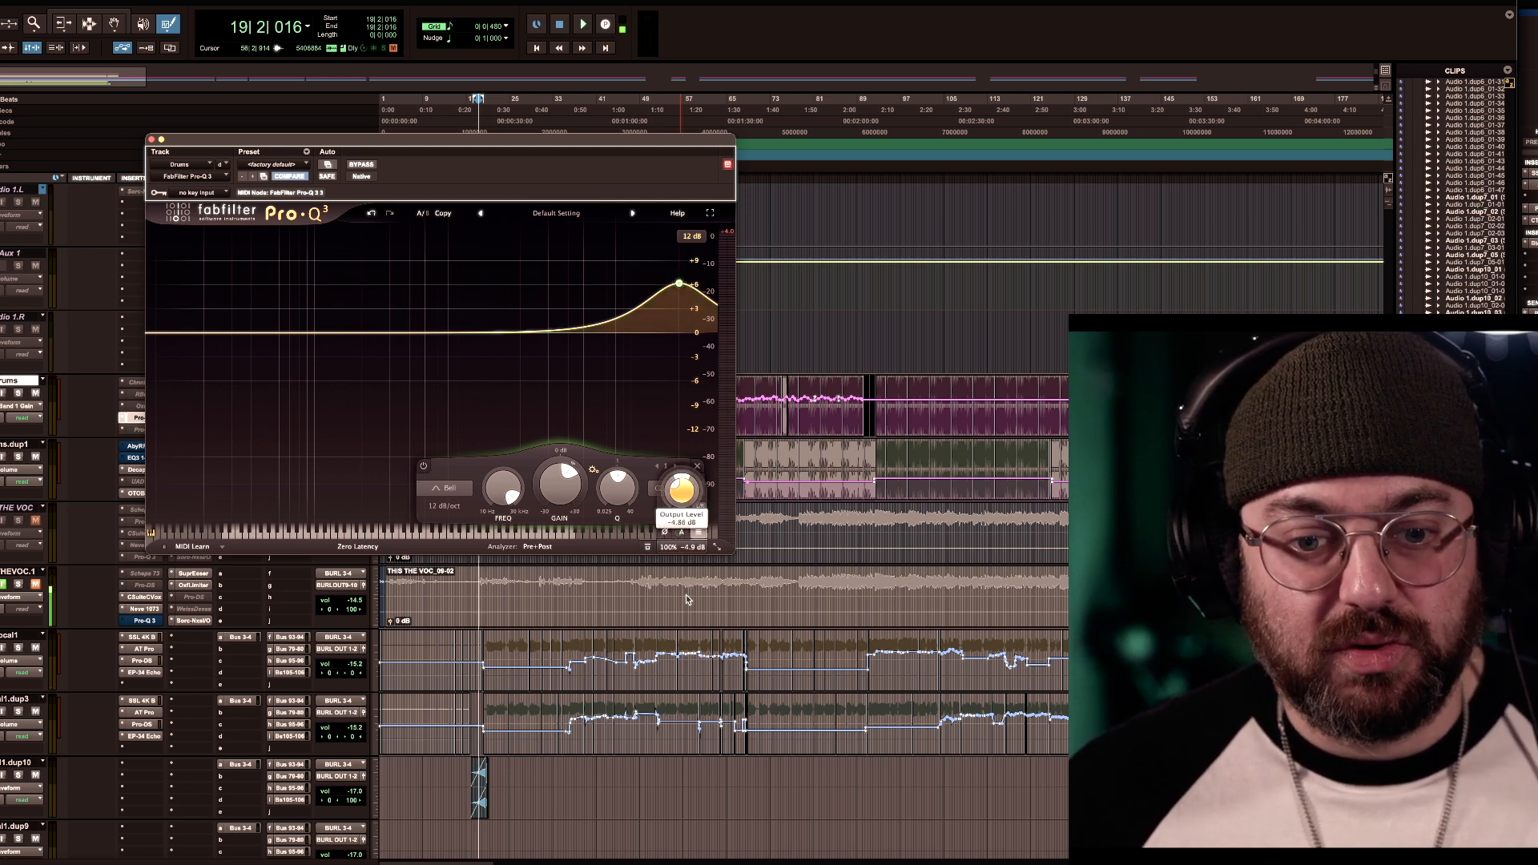
left_click_drag(686, 594, 686, 590)
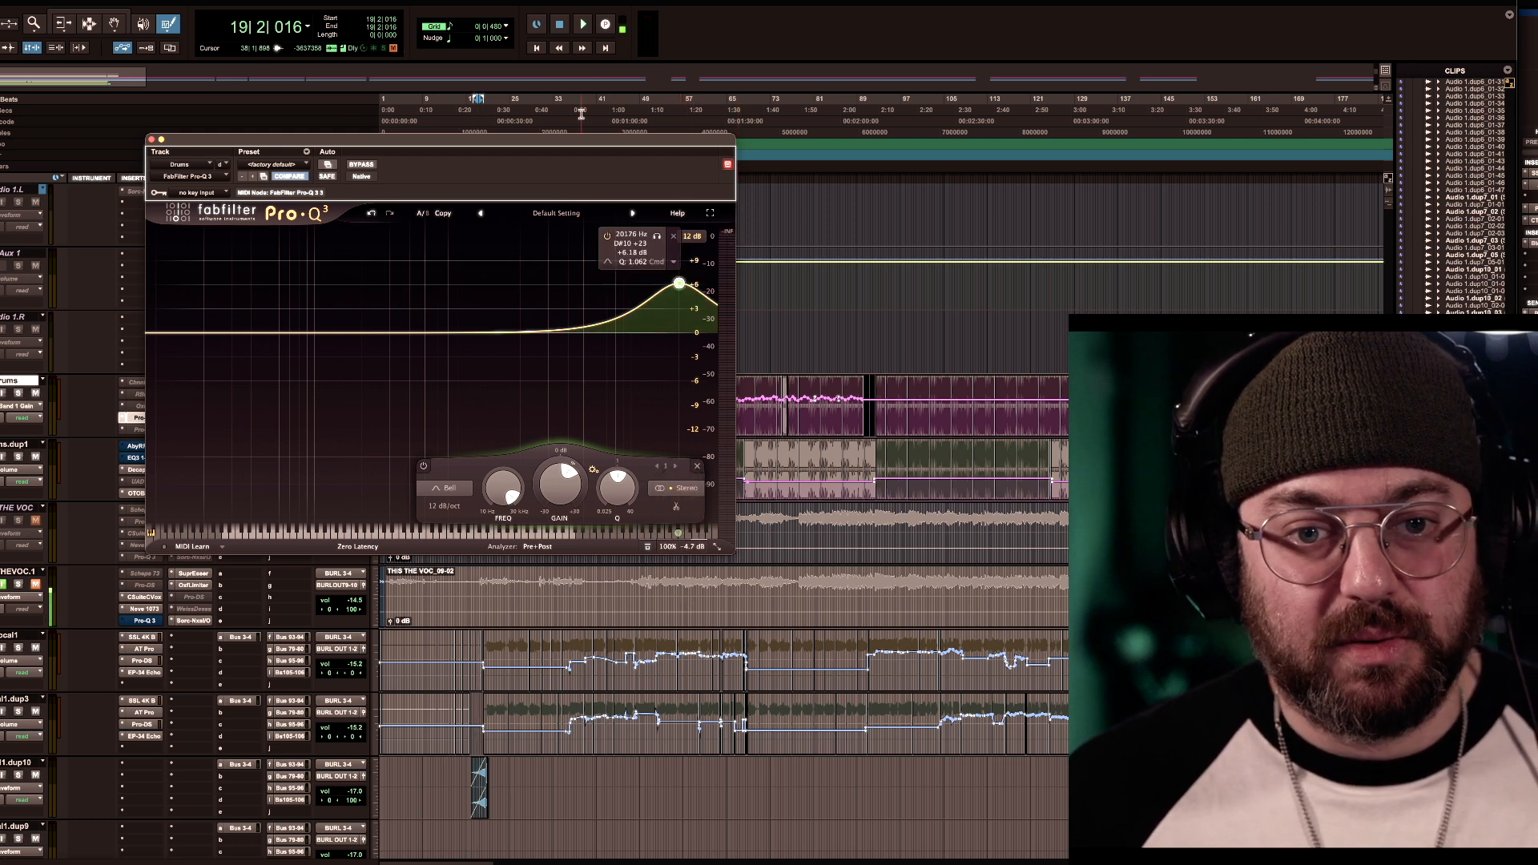
Start playback from about bar 19 and switch the Drums track view to volume, moving the Pro-Q 3 window clear of its track controls
key("space")
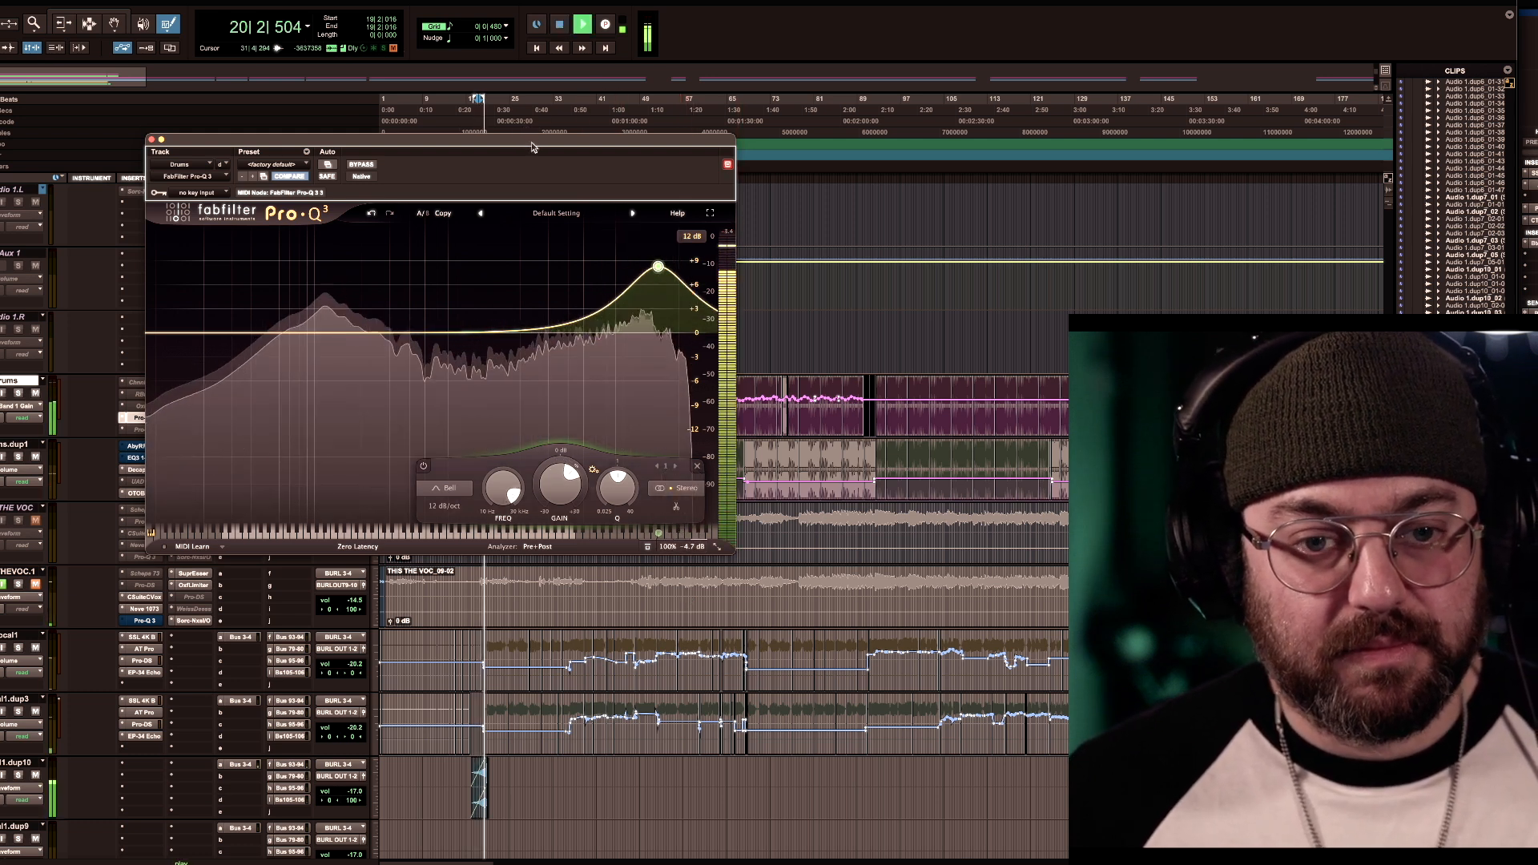
left_click_drag(531, 142, 493, 429)
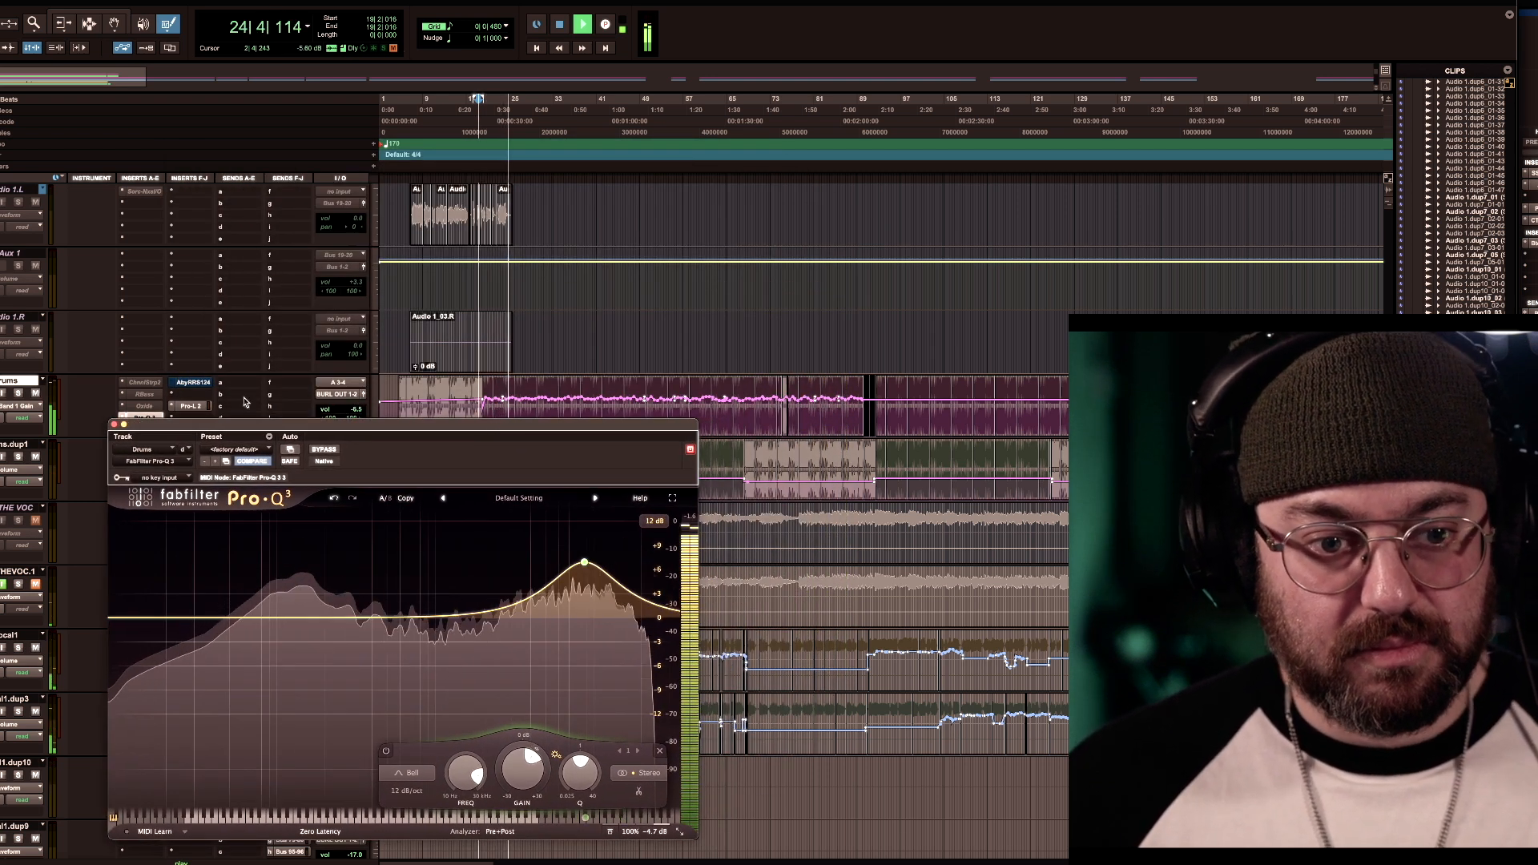
left_click_drag(240, 424, 249, 424)
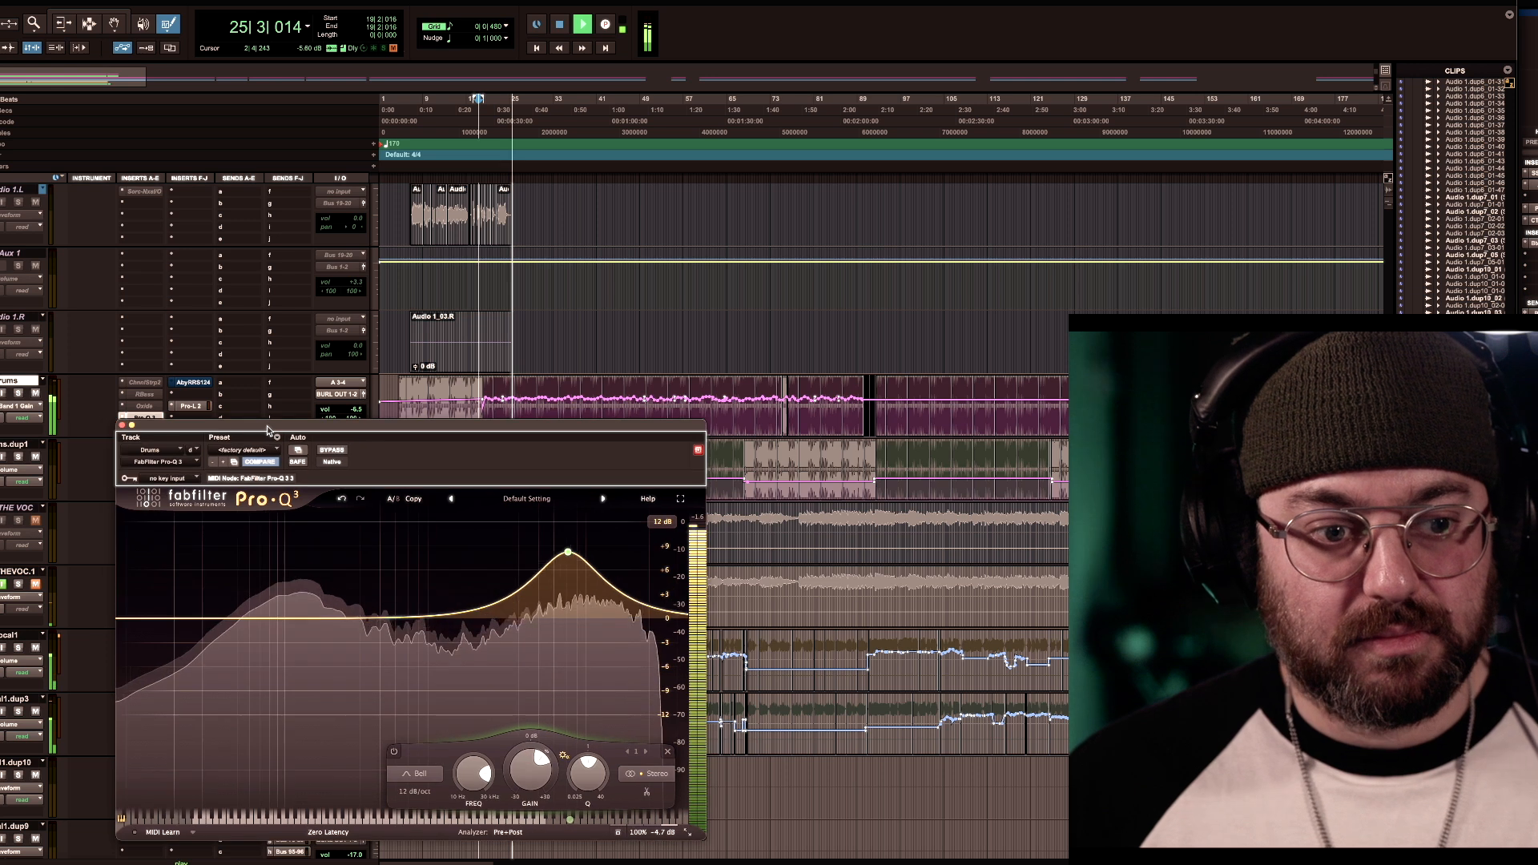
left_click(26, 410)
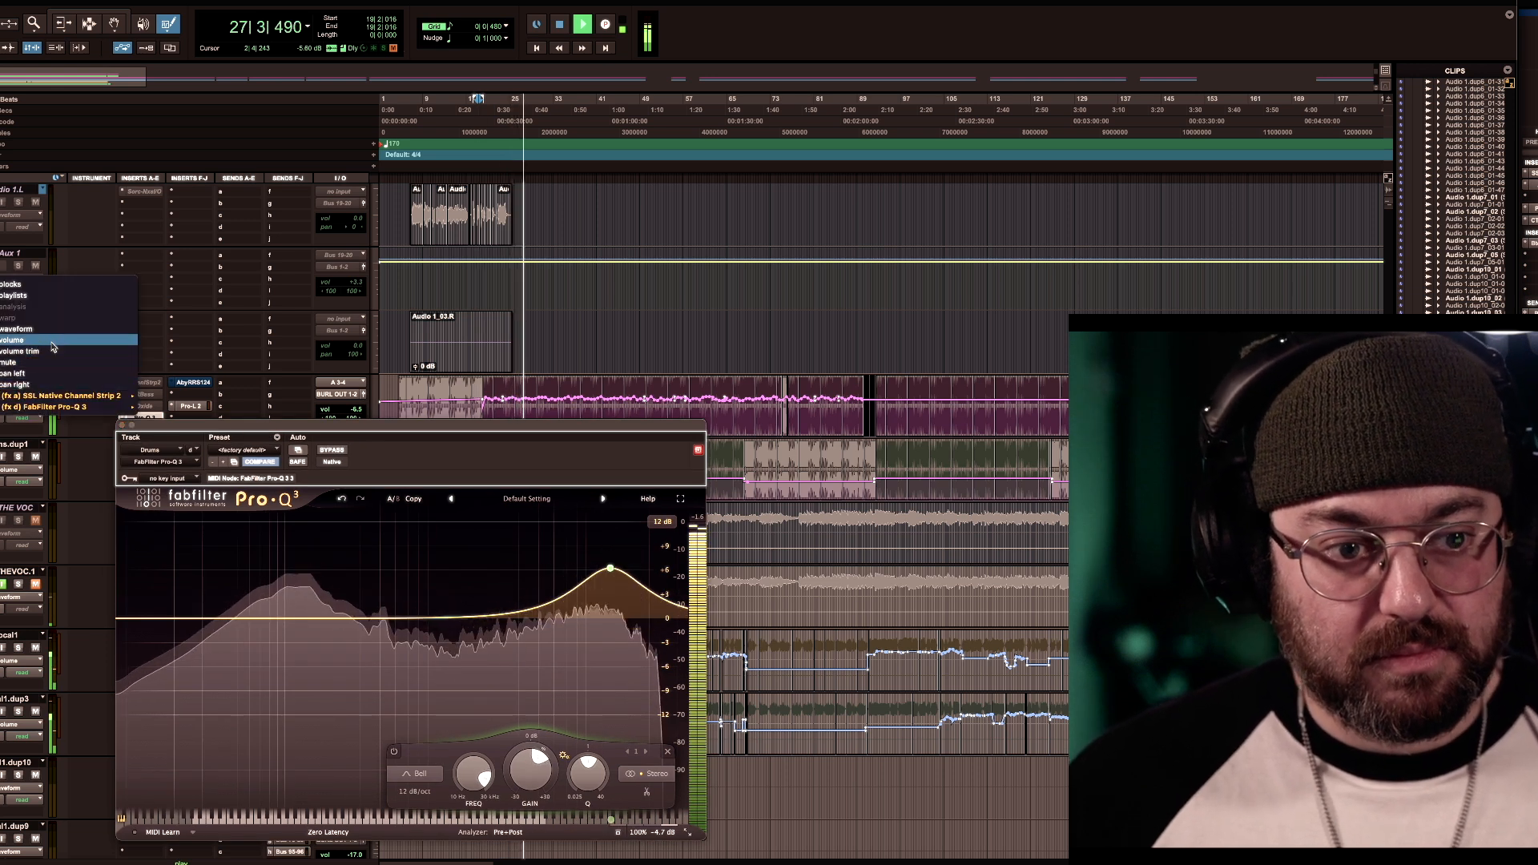
key("Escape")
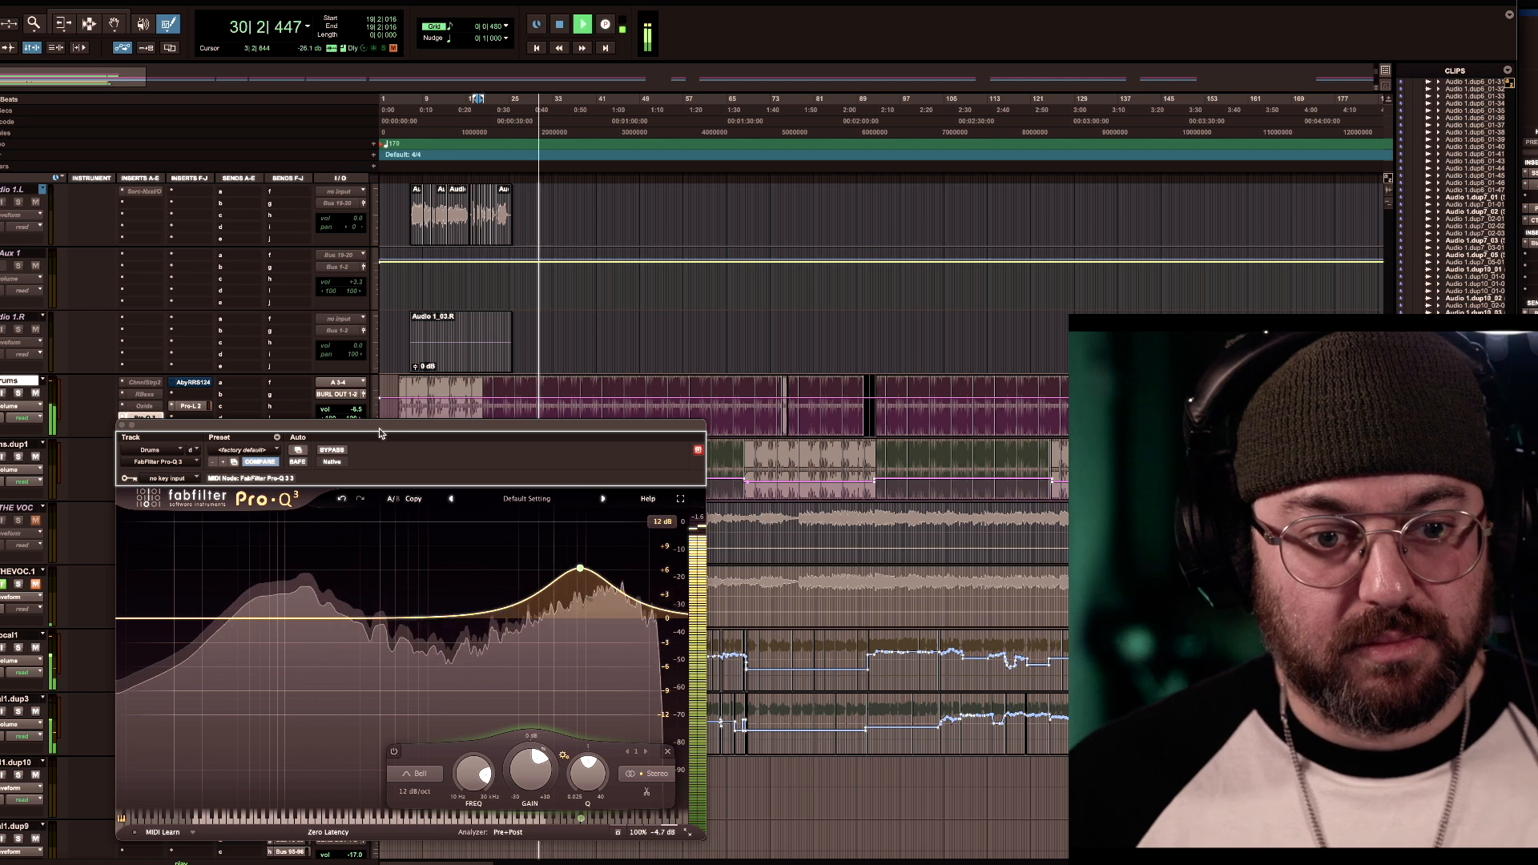
Select the Drums track's volume automation from about bar 159 back to bar 17 with the Smart tool, keeping the Pro-Q 3 window below the clips
left_click_drag(381, 429, 423, 449)
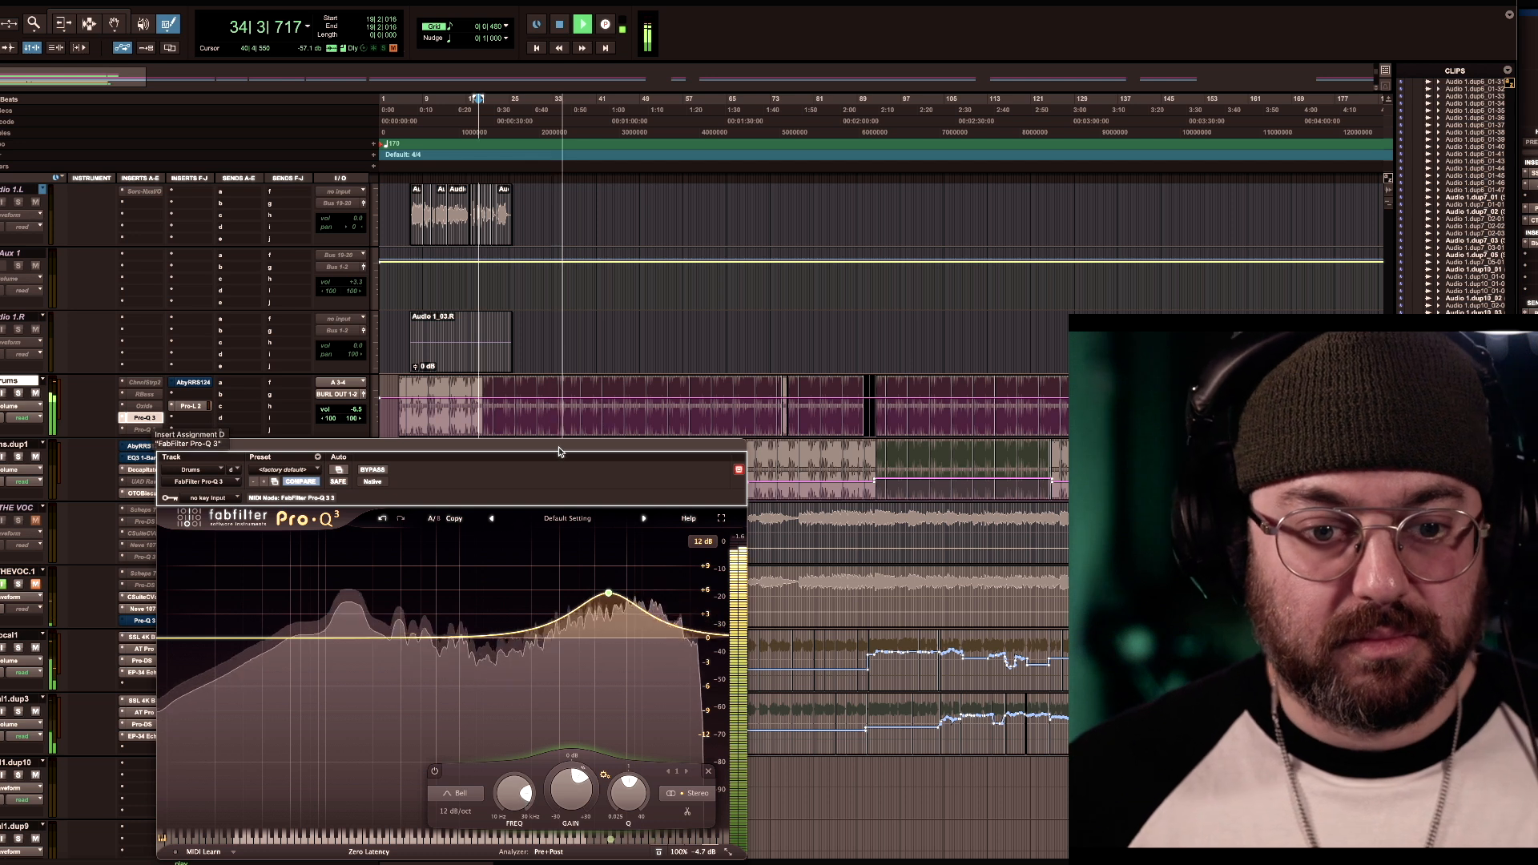
left_click_drag(558, 452, 545, 448)
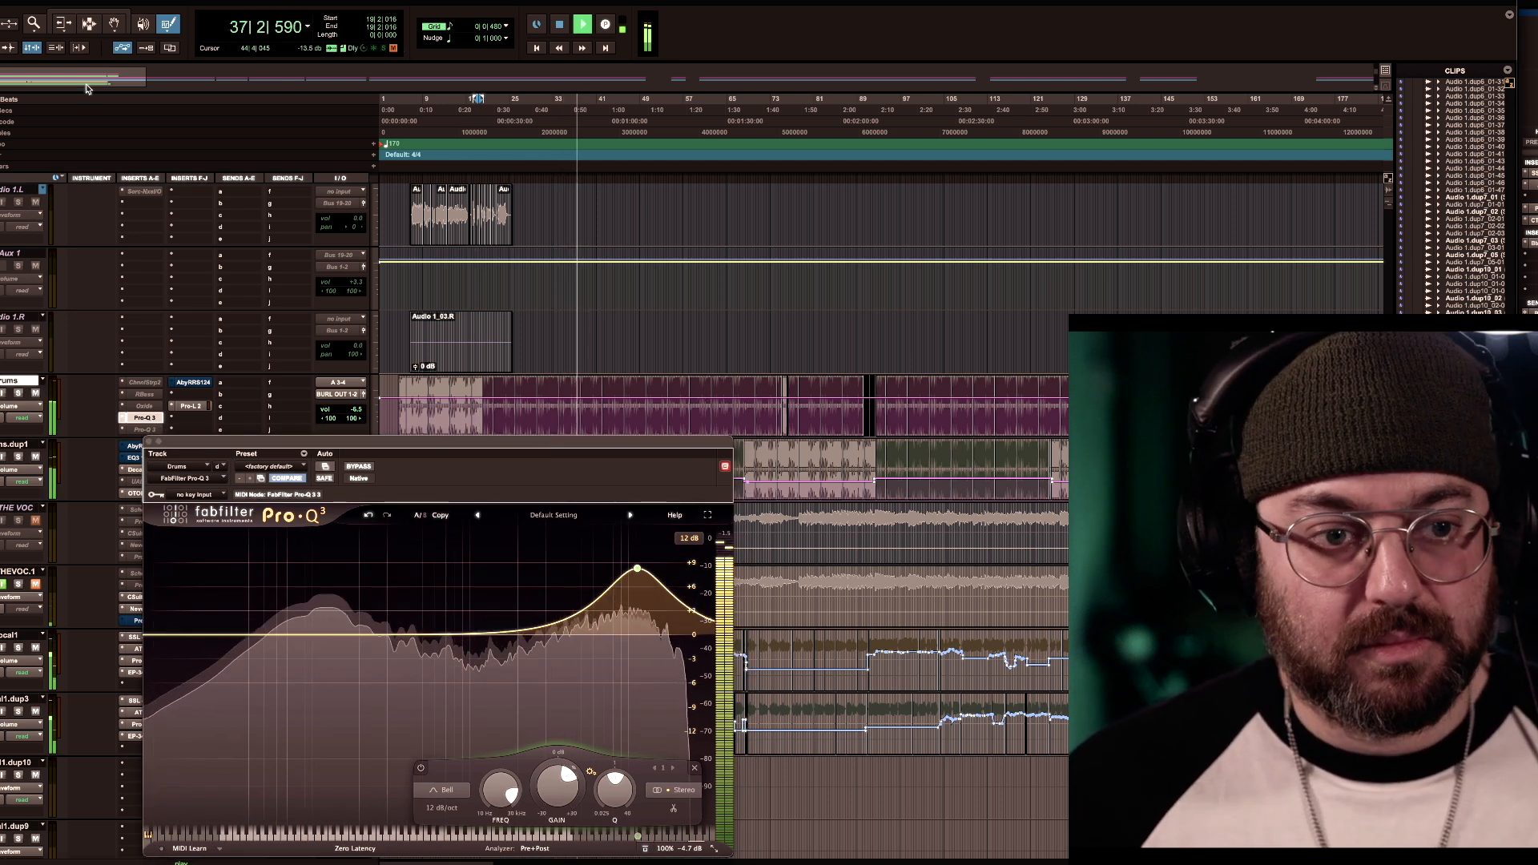
left_click(90, 13)
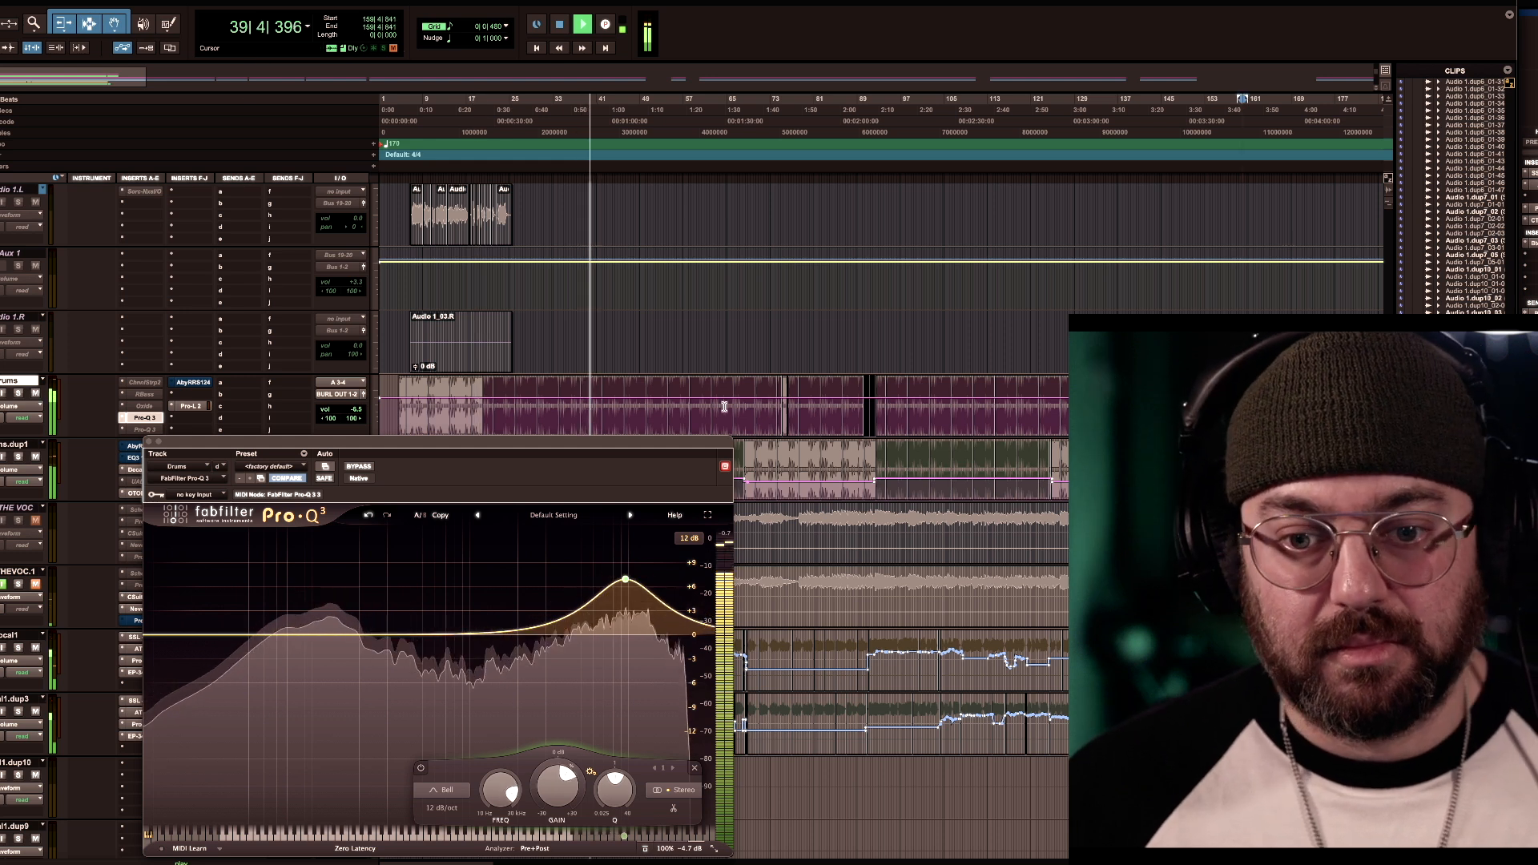
left_click_drag(724, 406, 480, 403)
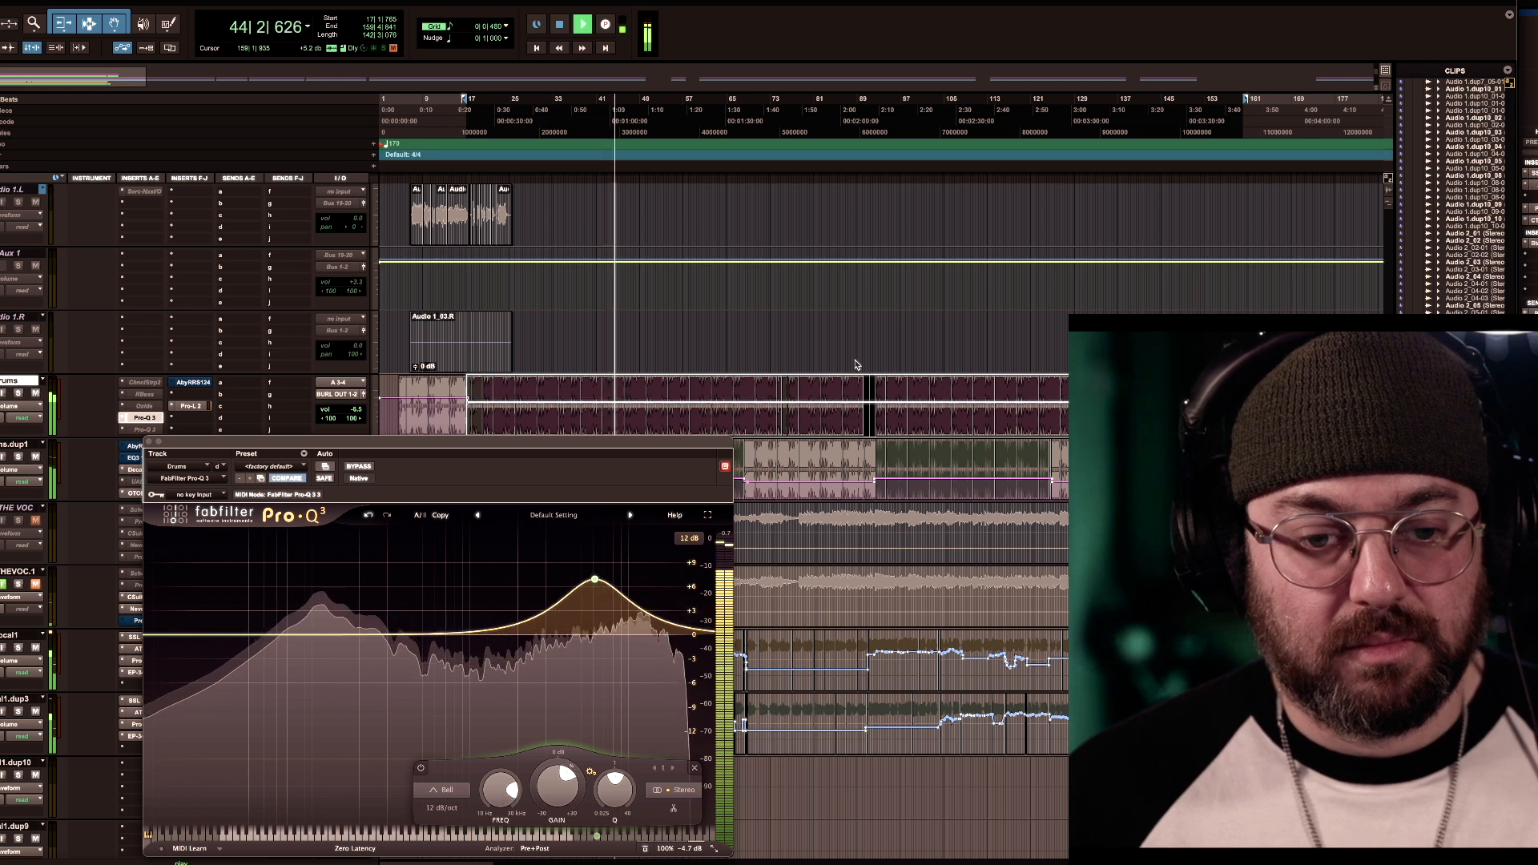
Compare the playing drums with their Pro-Q 3 bypassed and active, leaving it active and stopping playback
left_click(144, 418, "super")
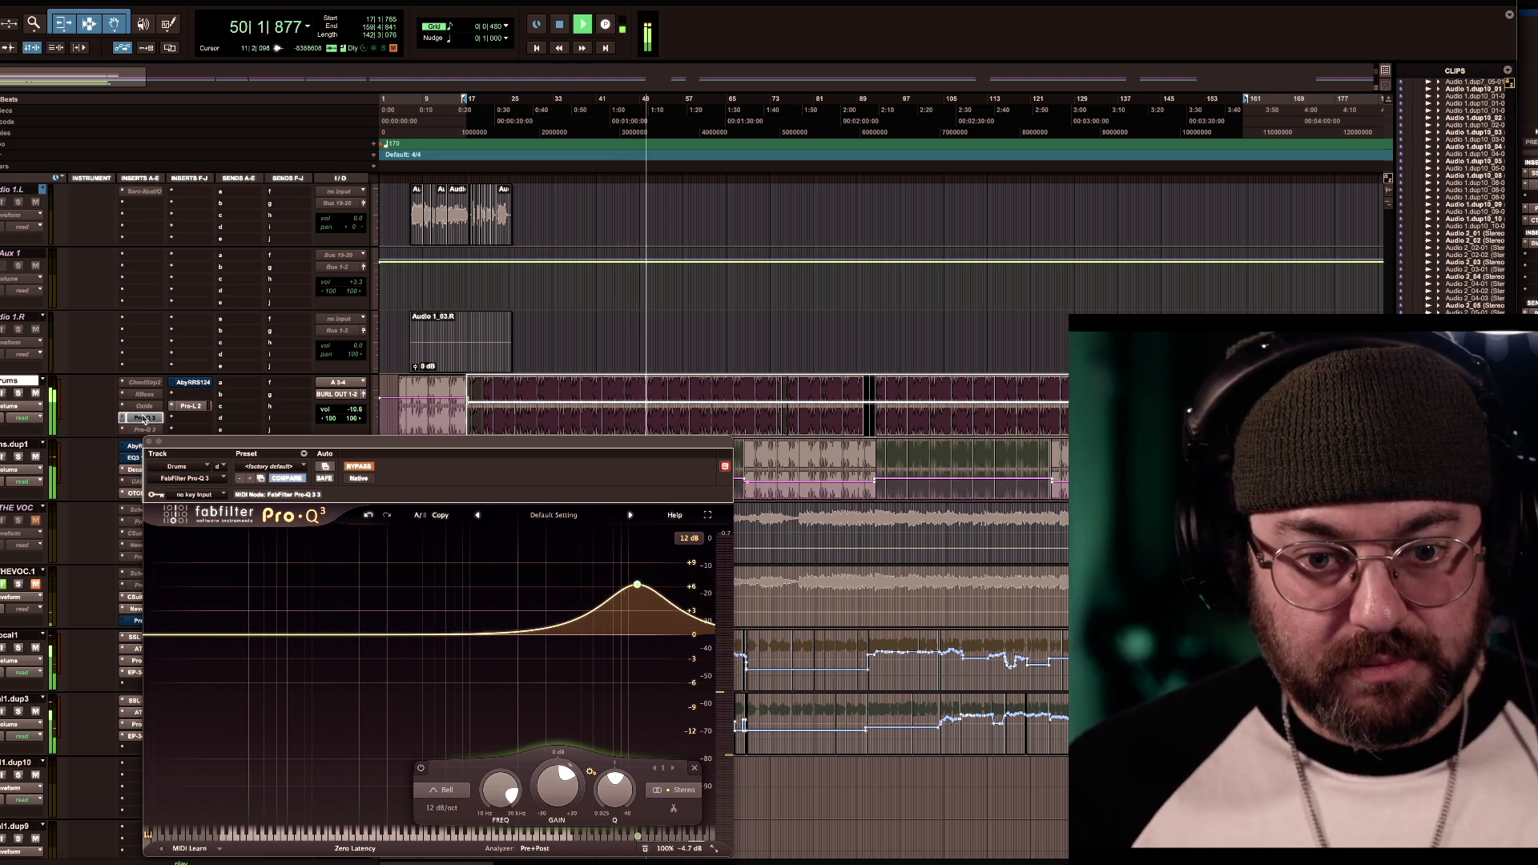
left_click(145, 418, "ctrl")
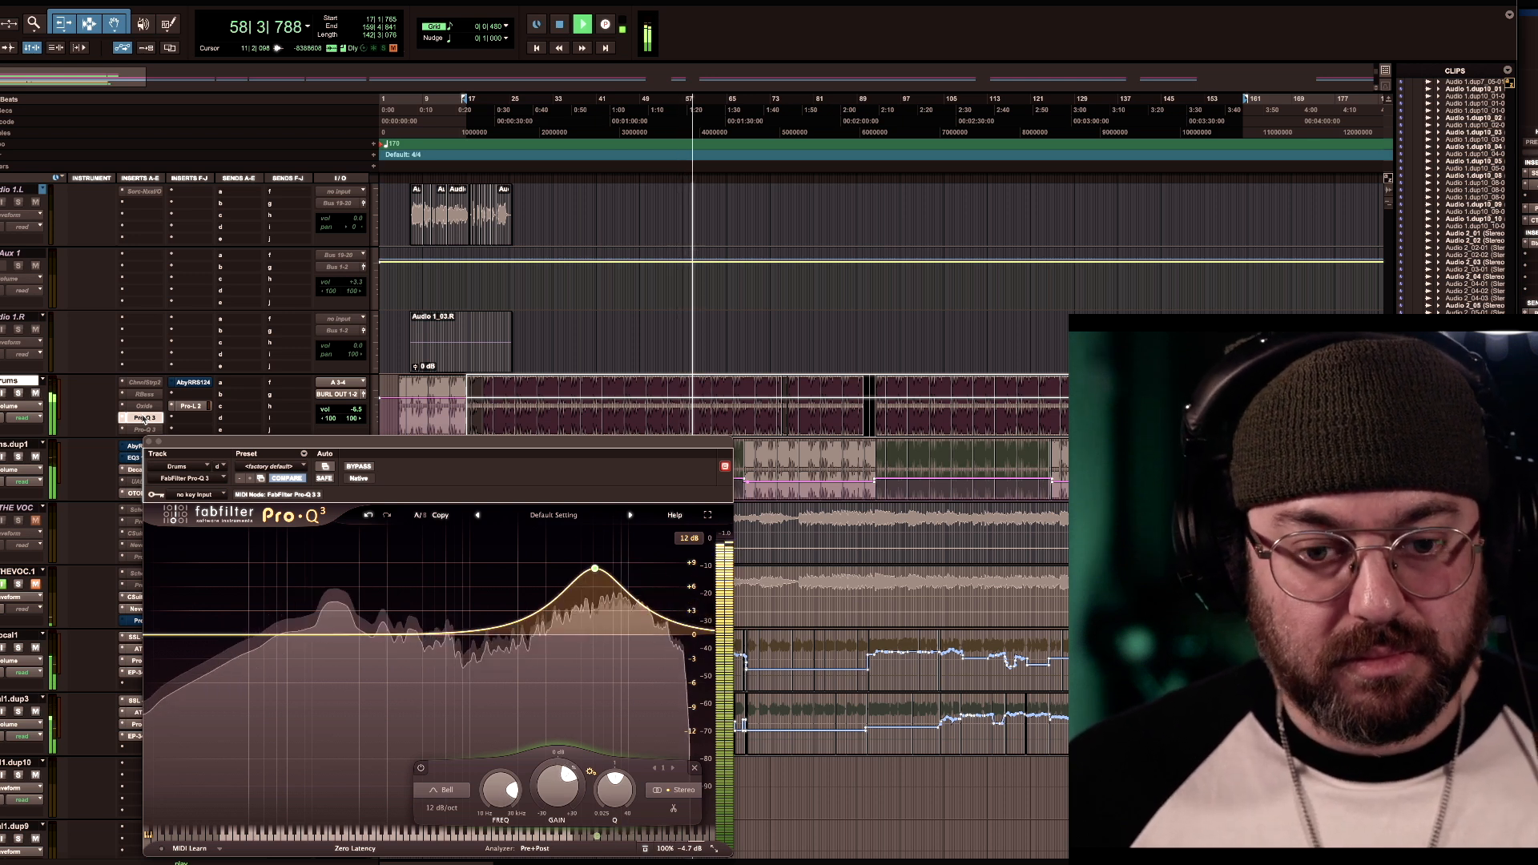
key("space")
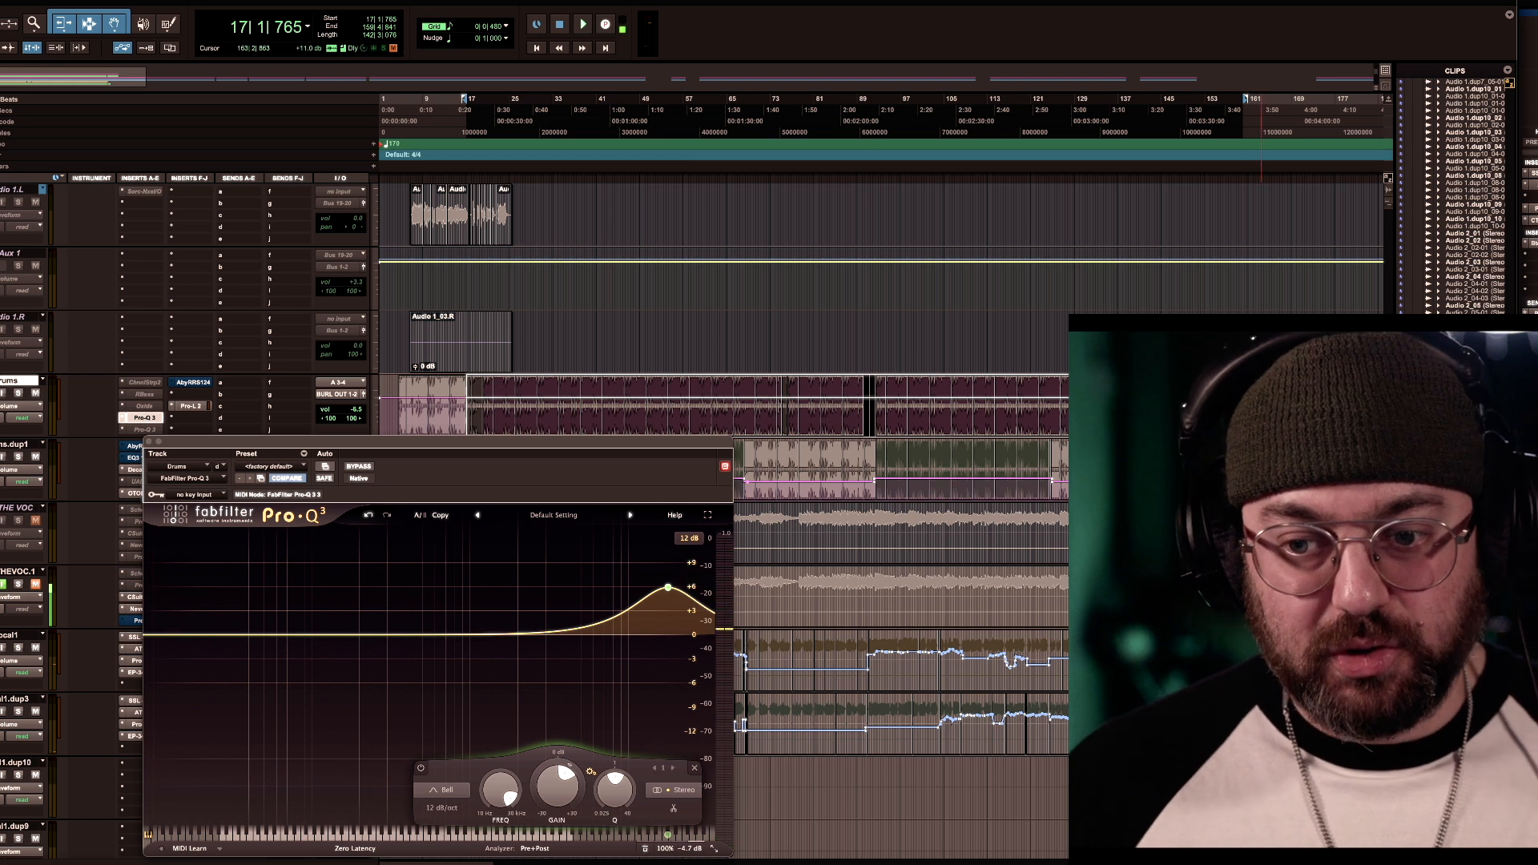
Lower the selected Drums volume automation by 4.7 dB to -11.2 dB and bypass the track's Pro-Q 3 for a level-matched comparison
left_click_drag(1241, 381, 1241, 389)
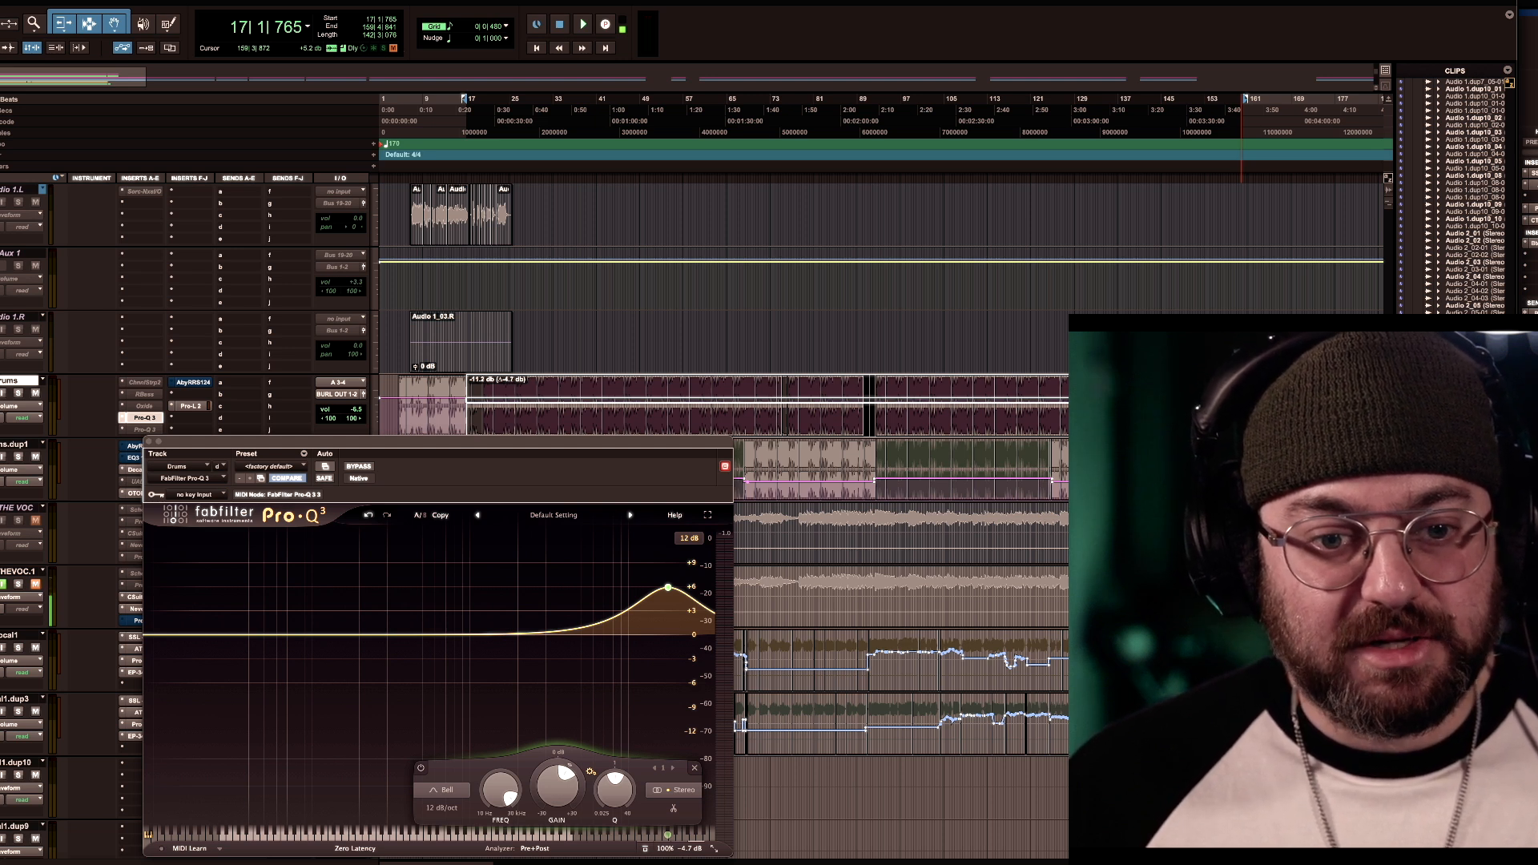
left_click_drag(1241, 399, 1241, 399)
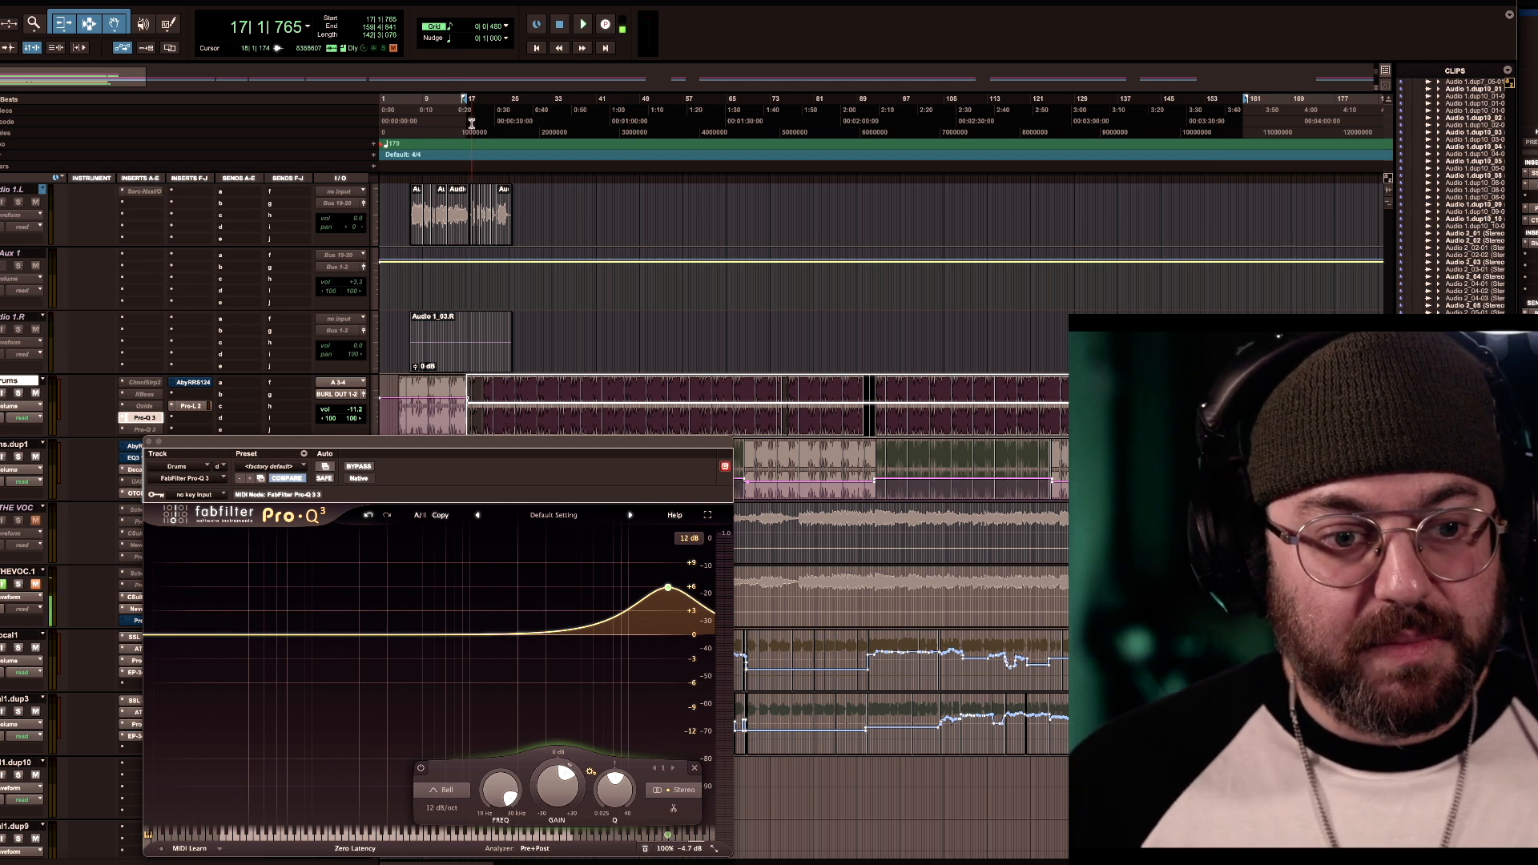
left_click(145, 418, "super")
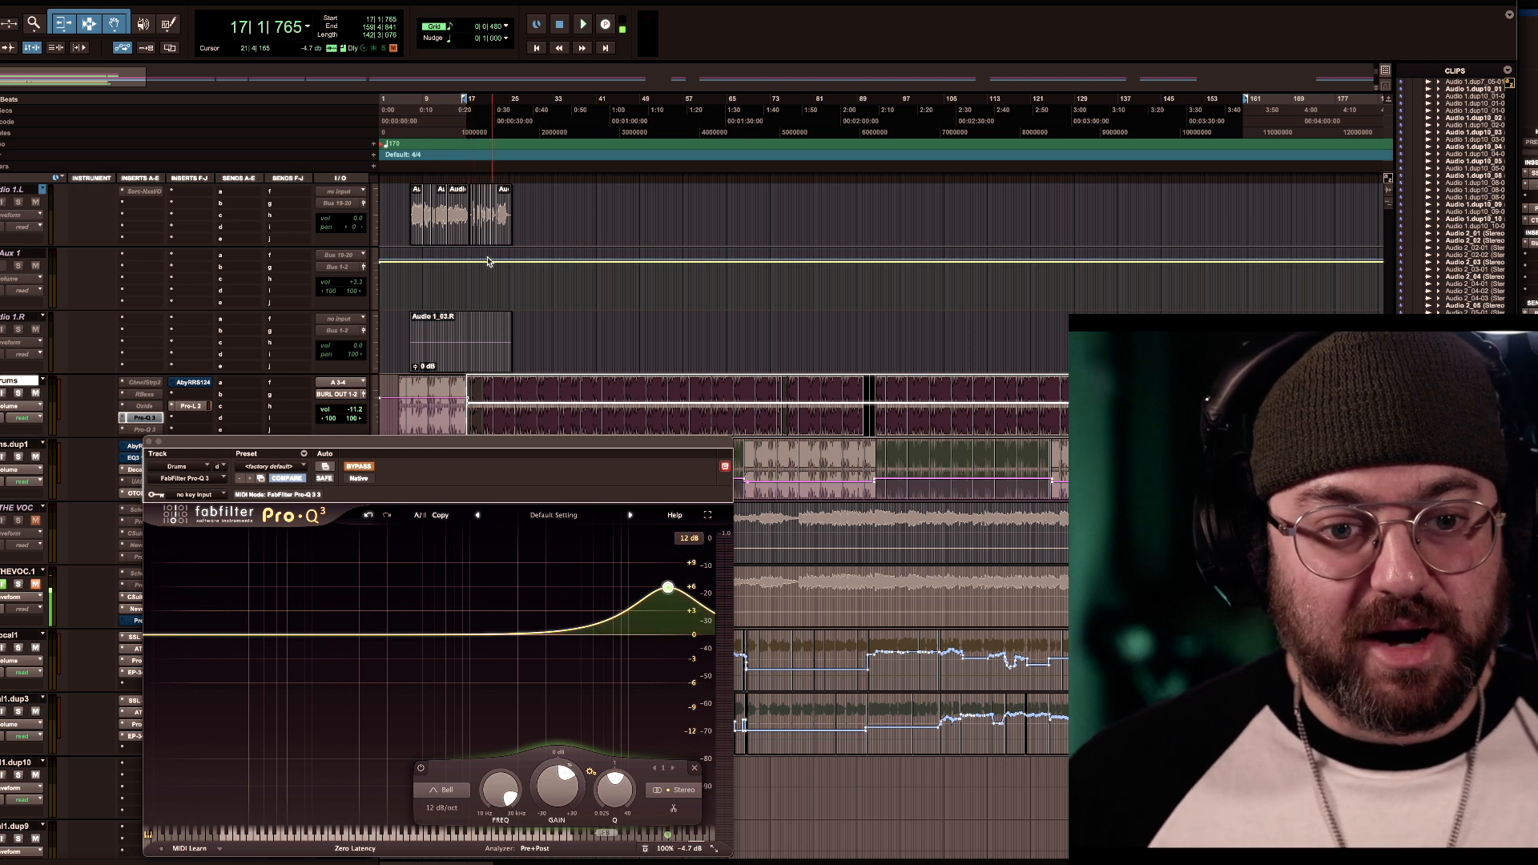
Play from bar 17 to compare the level-matched bypassed drums with the automated EQ, restoring Pro-Q 3 and the original volume before stopping
key("space")
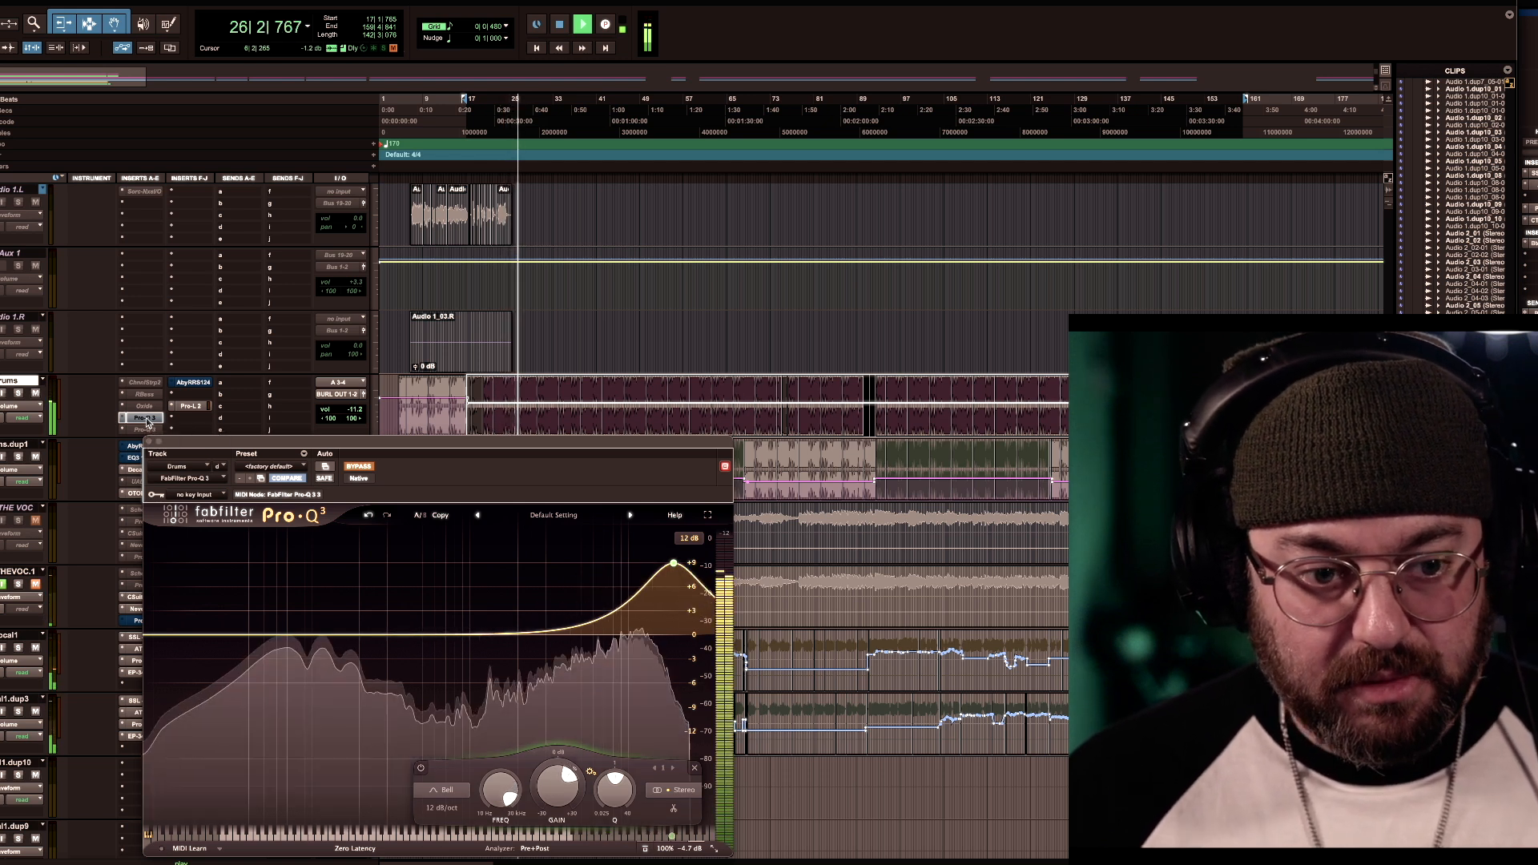
left_click(147, 418, "super")
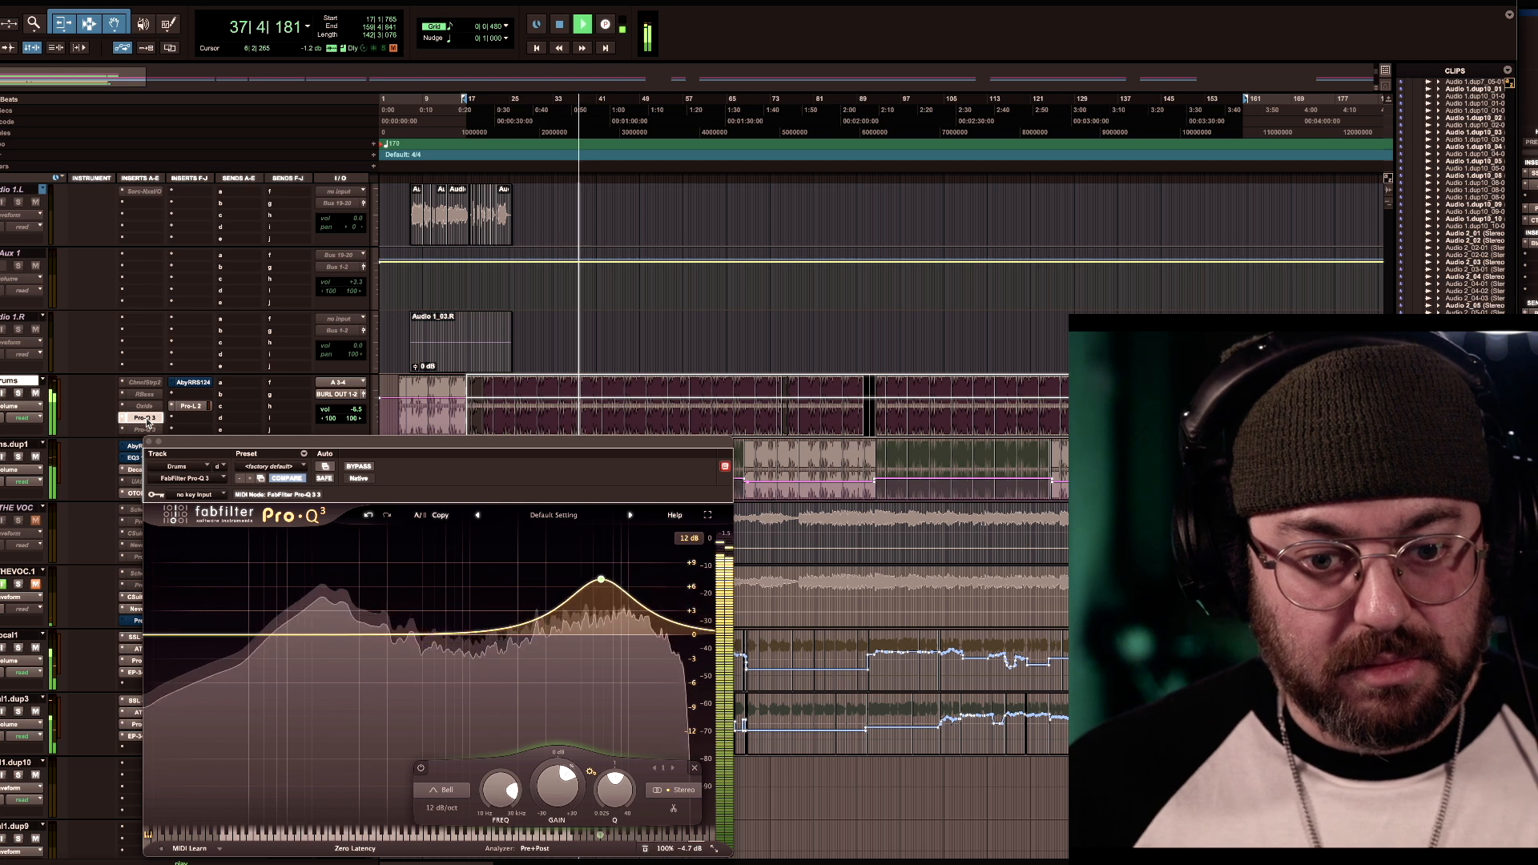
key("space")
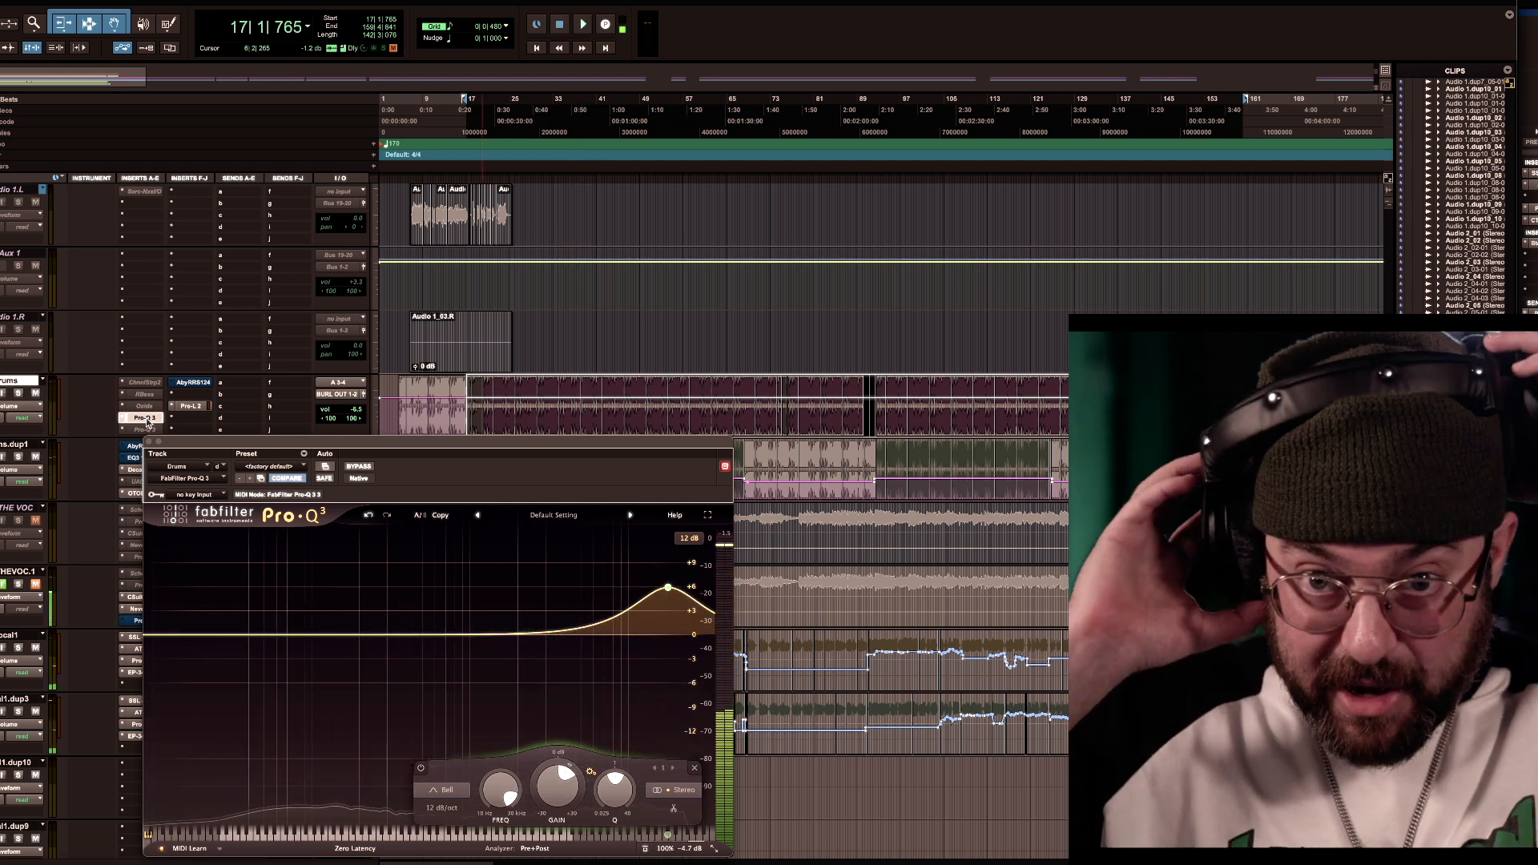